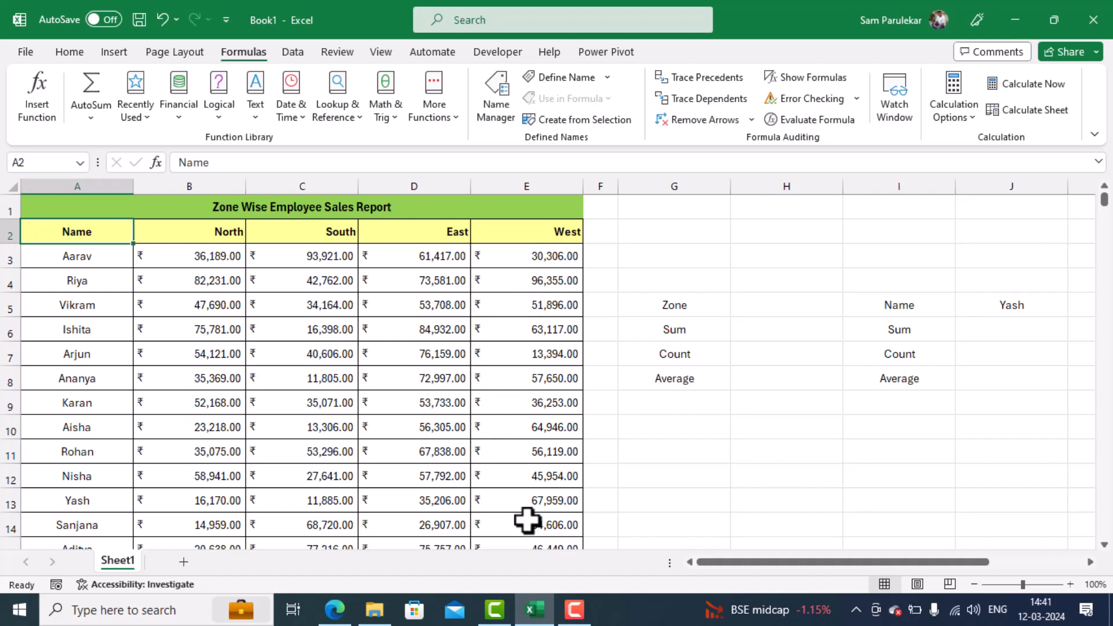
left_click(816, 301)
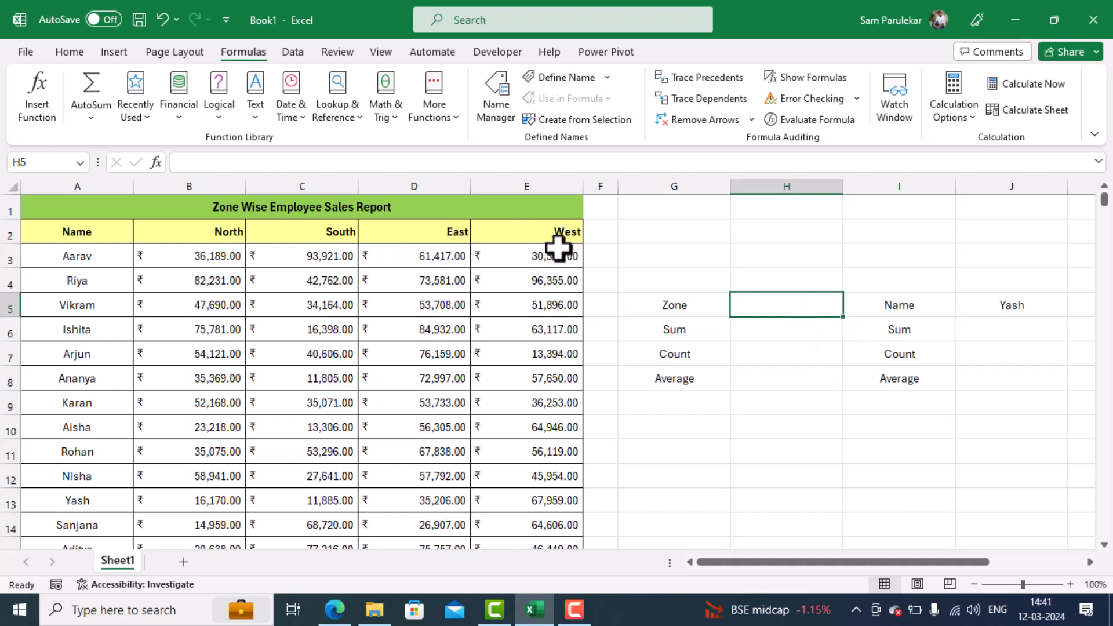
left_click(779, 333)
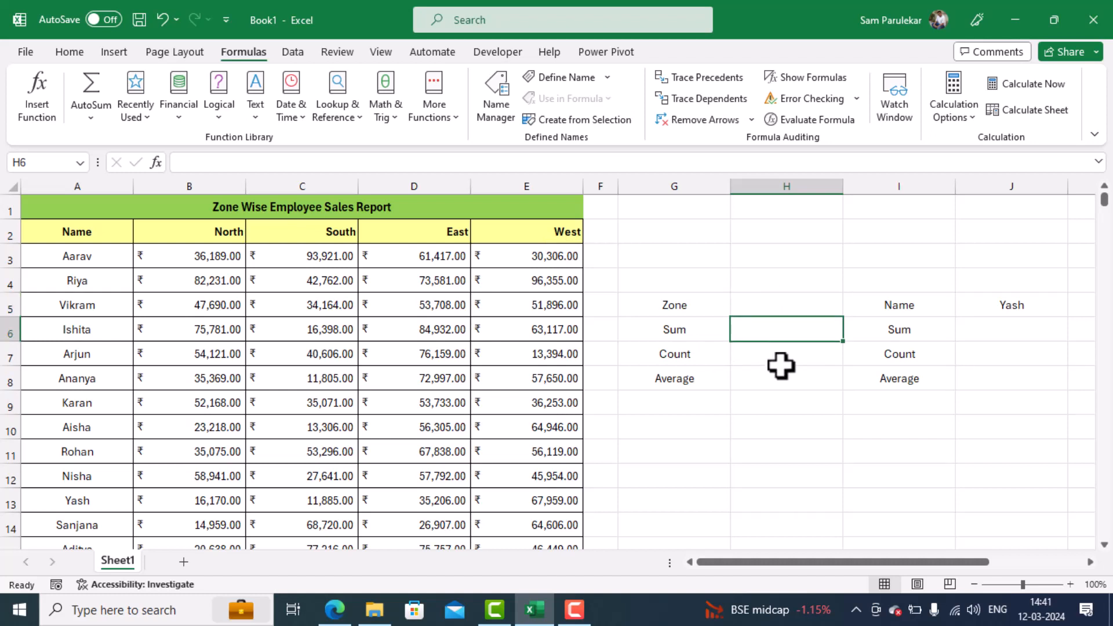
left_click(779, 356)
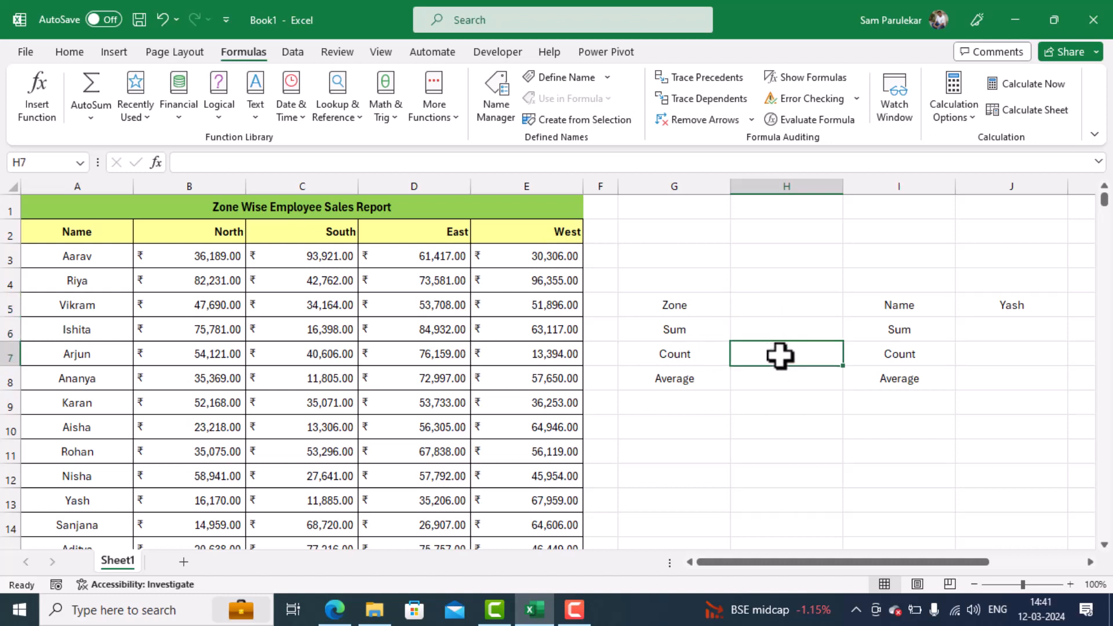
left_click(775, 385)
- Clear the employee name from cell J5
left_click(1017, 306)
key("Delete")
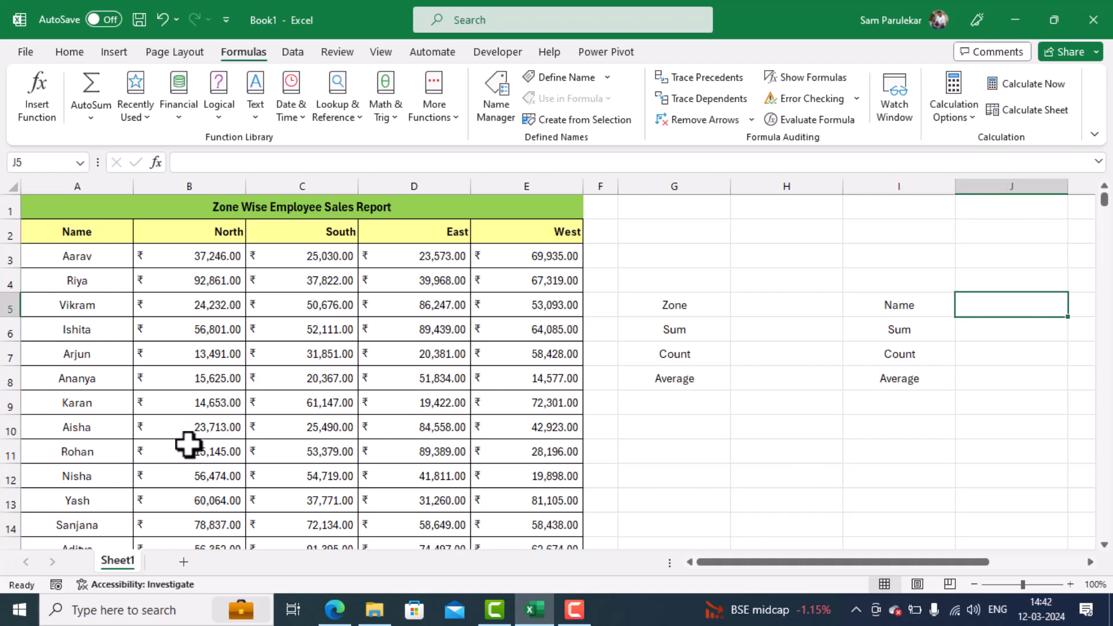
left_click(1002, 332)
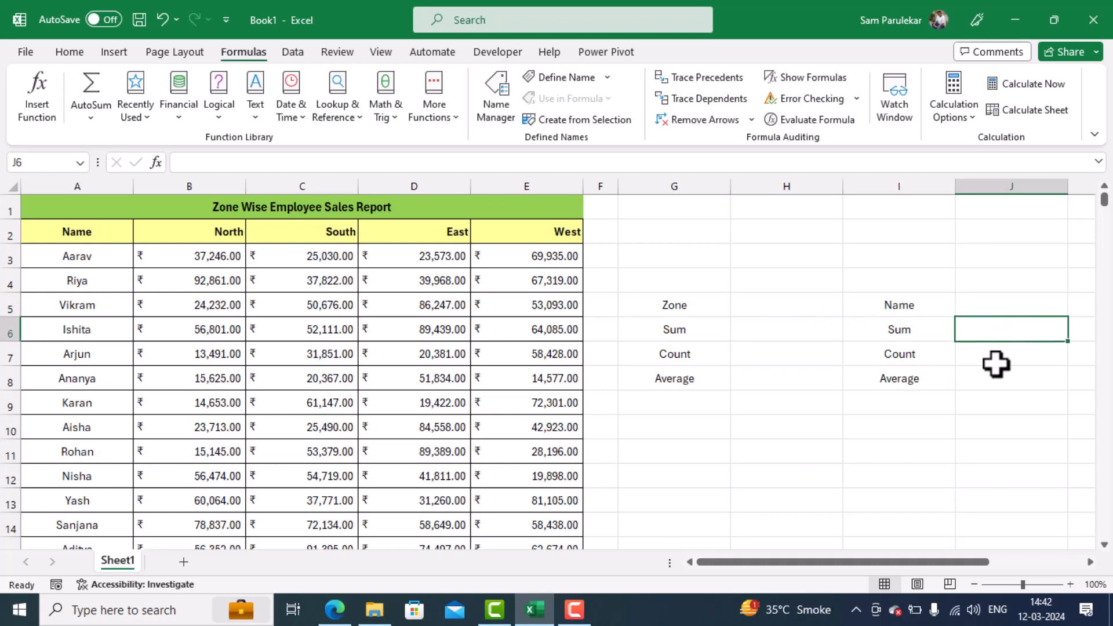
left_click(995, 362)
left_click(998, 379)
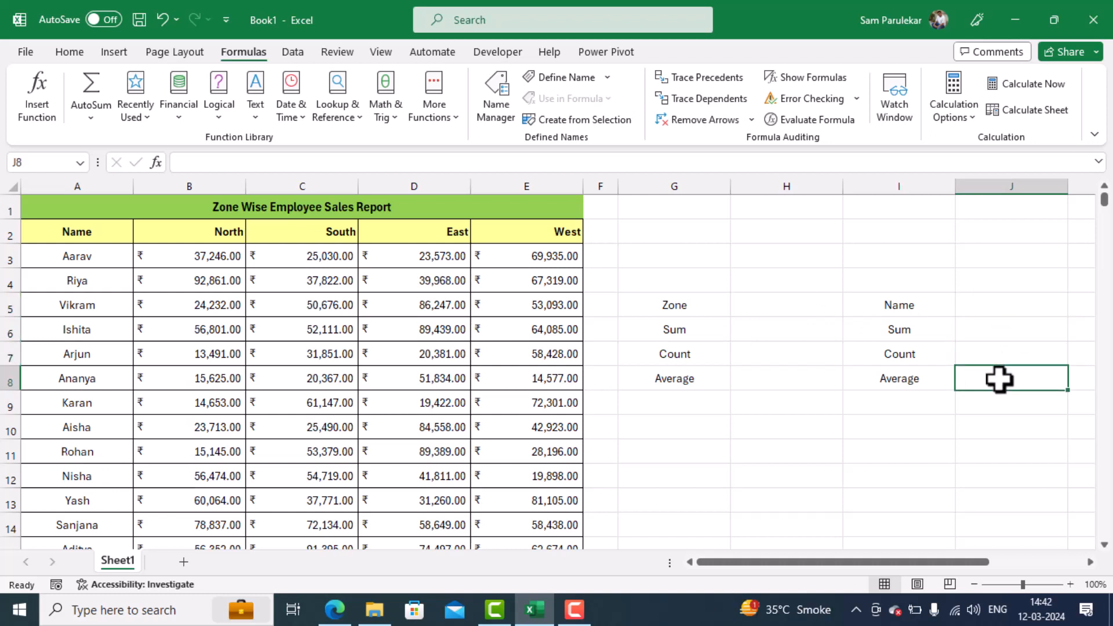
left_click(771, 326)
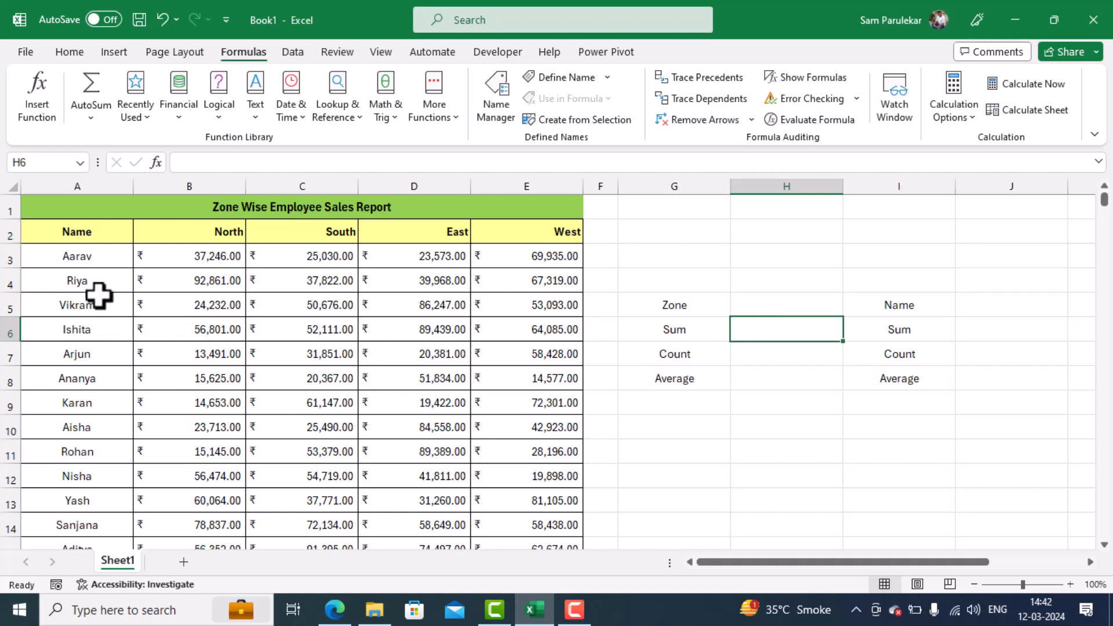
- Create named ranges from the whole sales table A2:E17, using the top row and left column as names
left_click(85, 233)
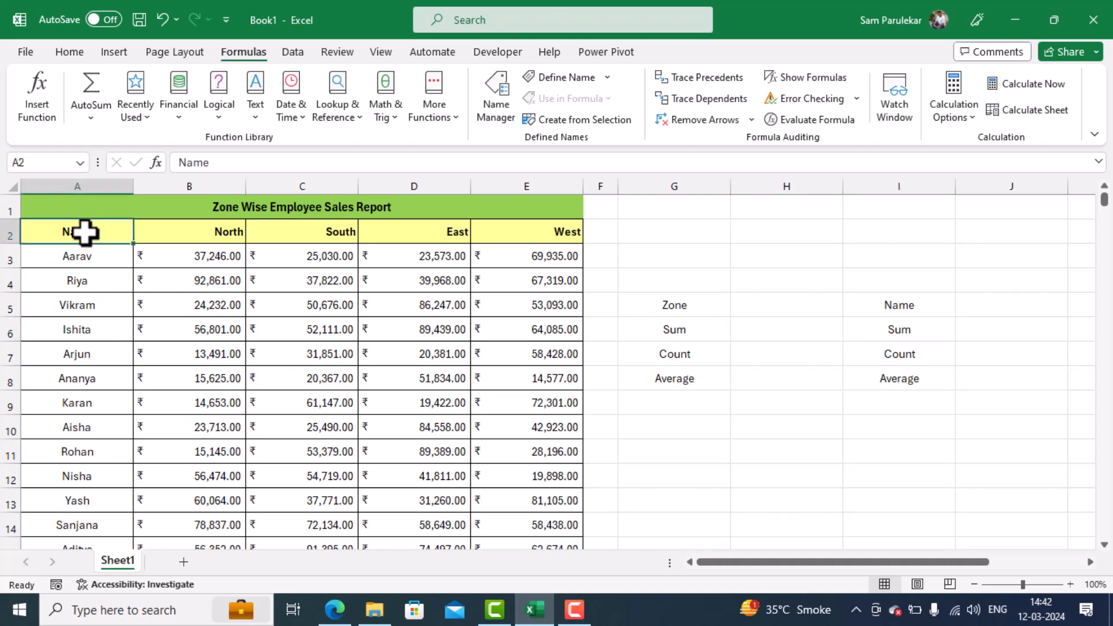
key("ctrl+shift+Down")
key("ctrl+shift+Right")
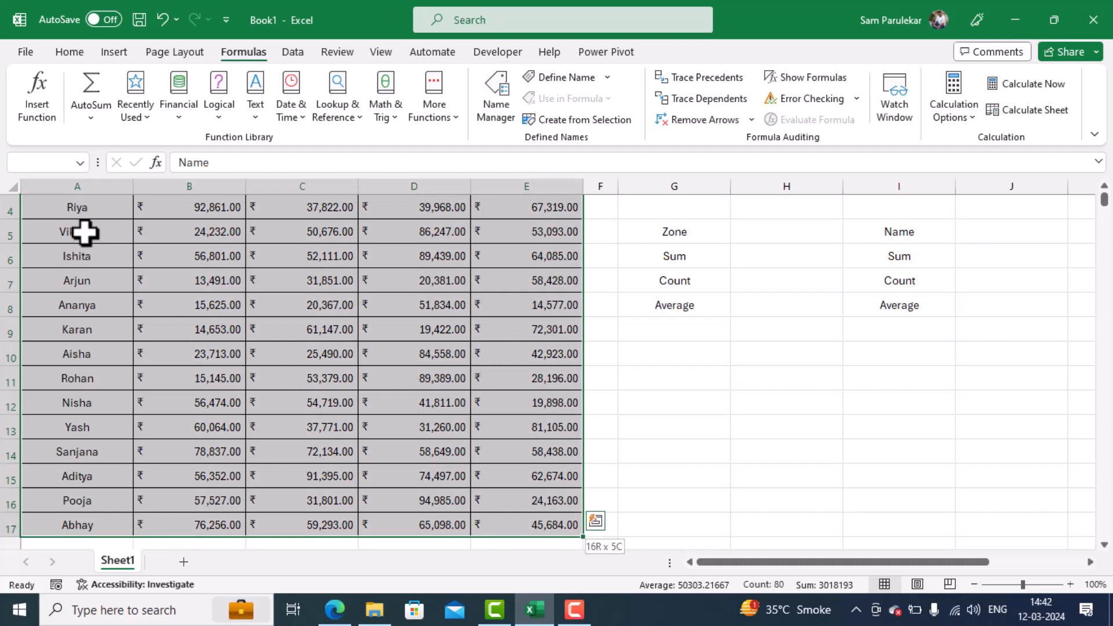
scroll(86, 234, "up", 1)
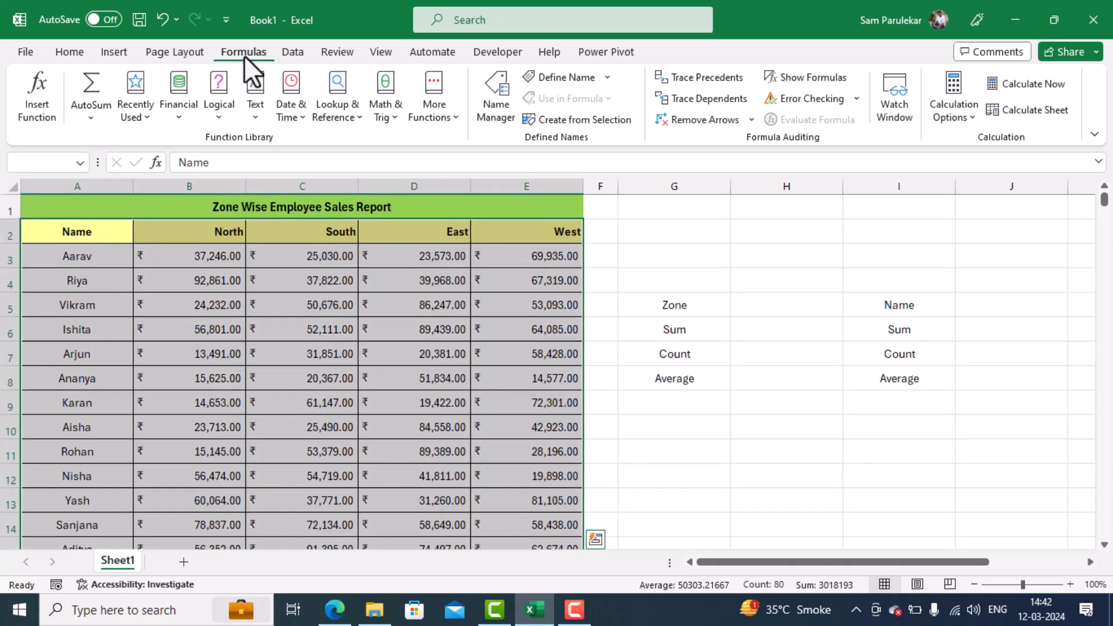
left_click(565, 118)
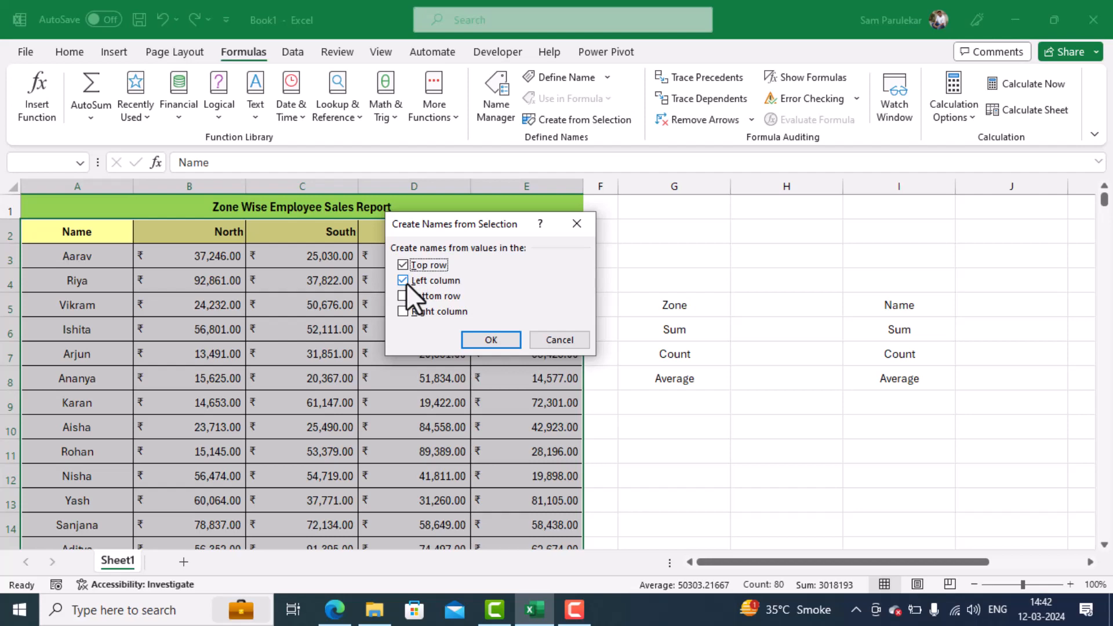
left_click(468, 339)
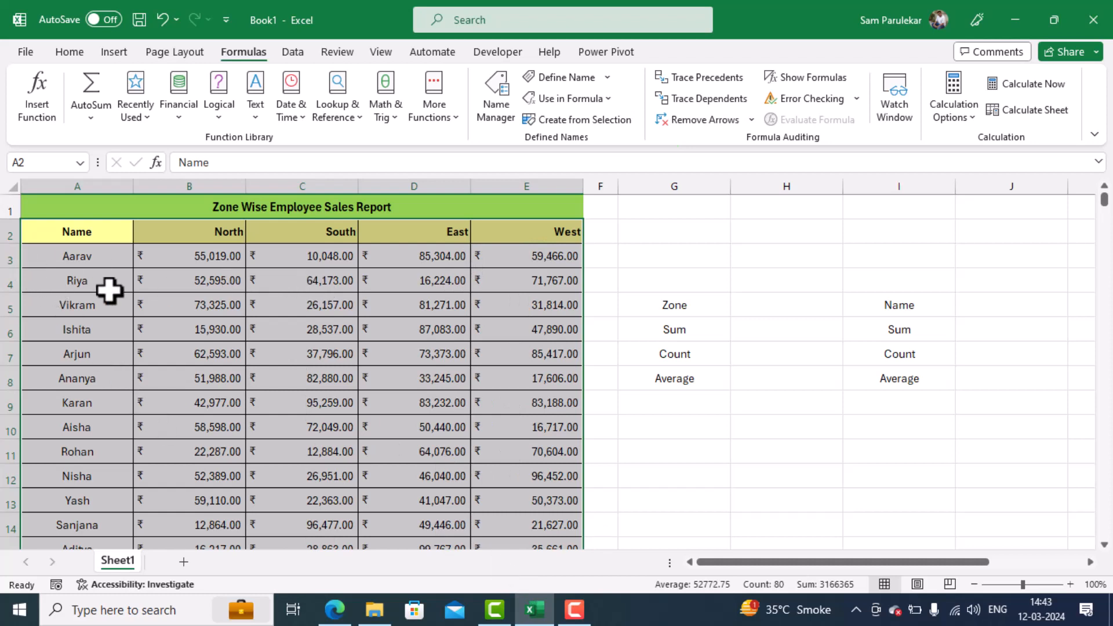
- Check the zone named ranges by going to West and North in turn
left_click(759, 421)
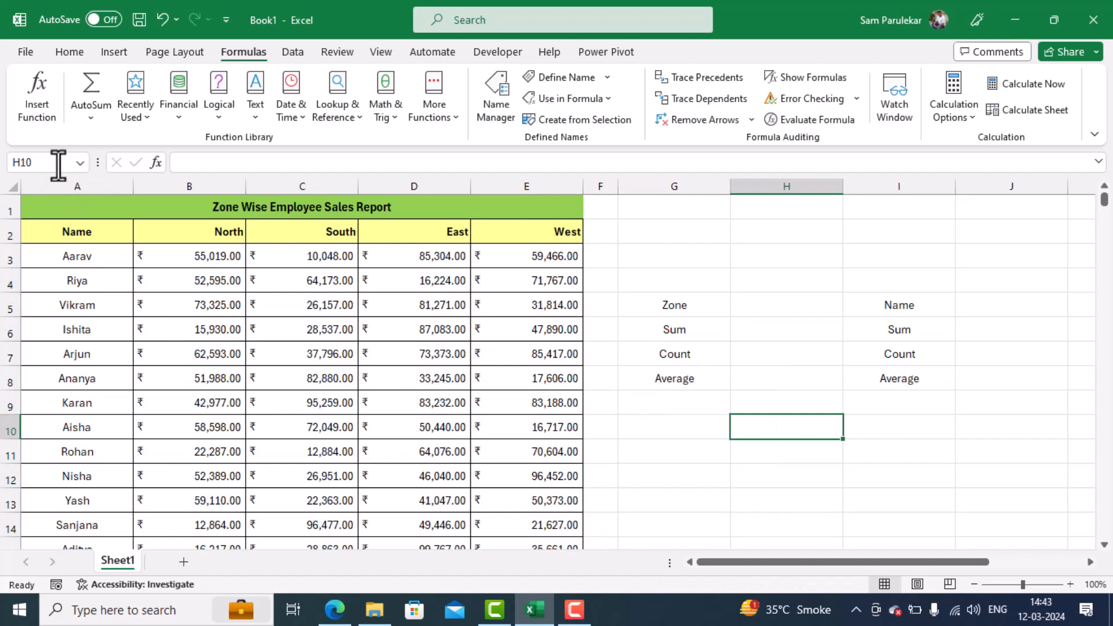
left_click(58, 164)
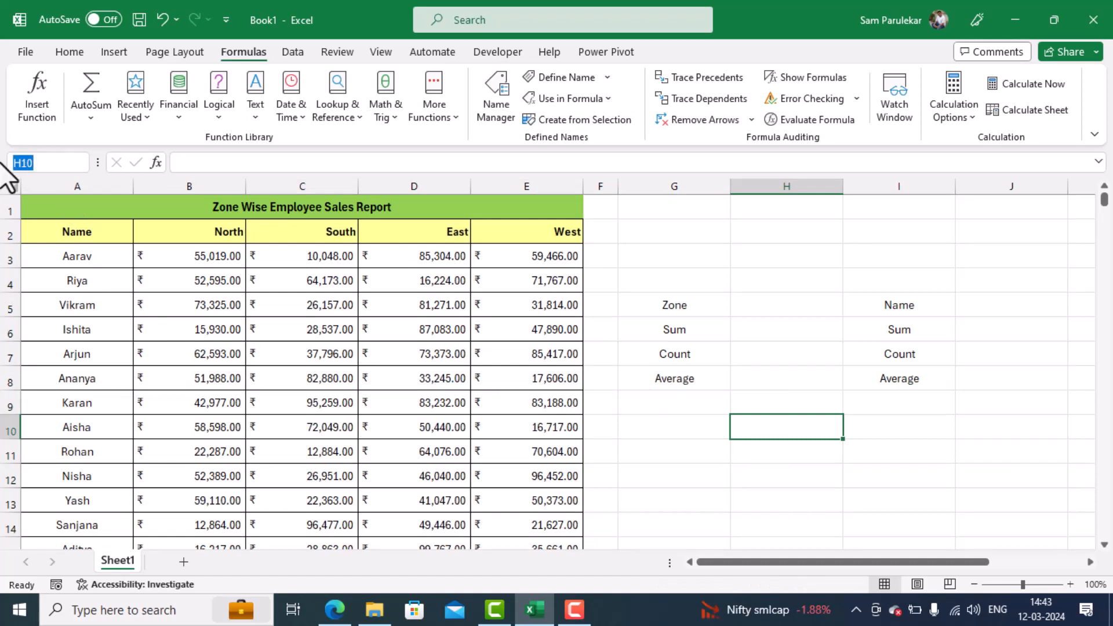
type("West")
key("Return")
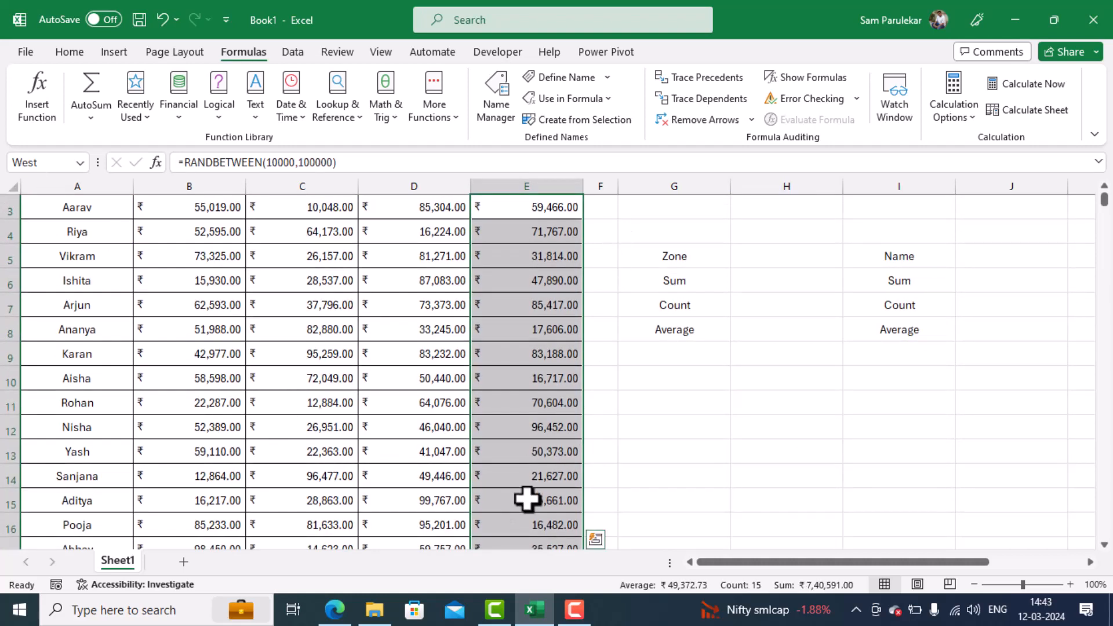
scroll(565, 479, "up", 1)
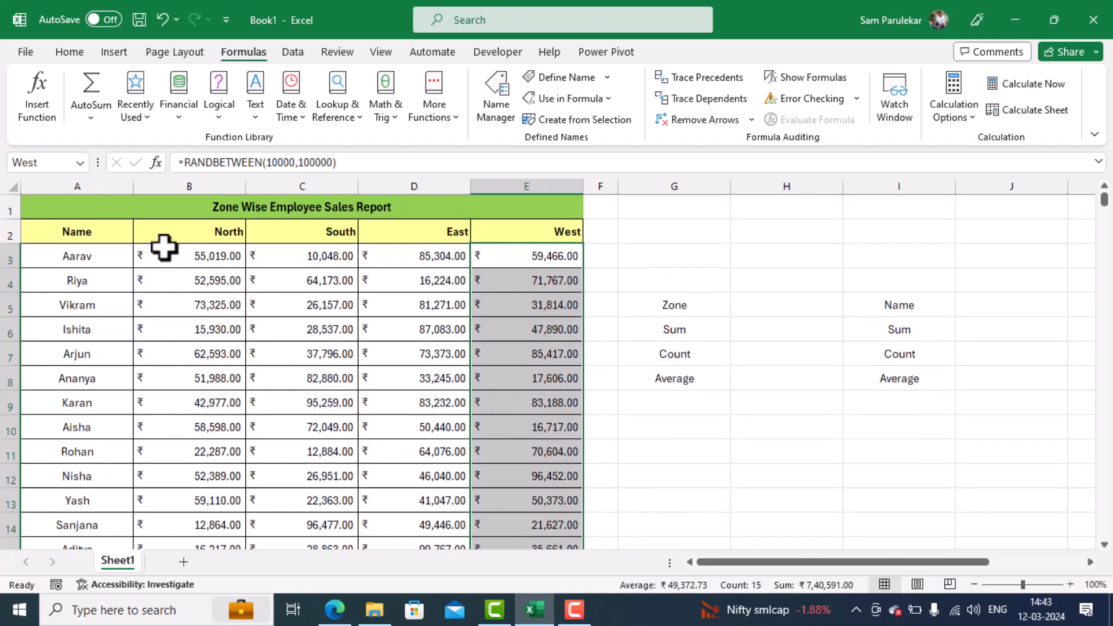
left_click(43, 164)
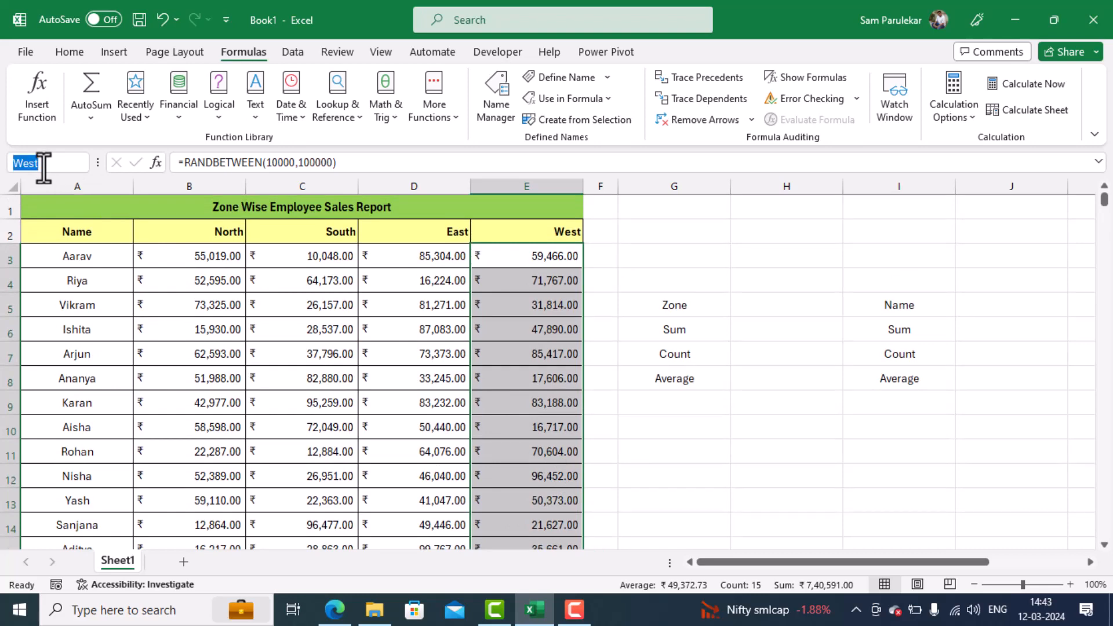
type("North")
key("Return")
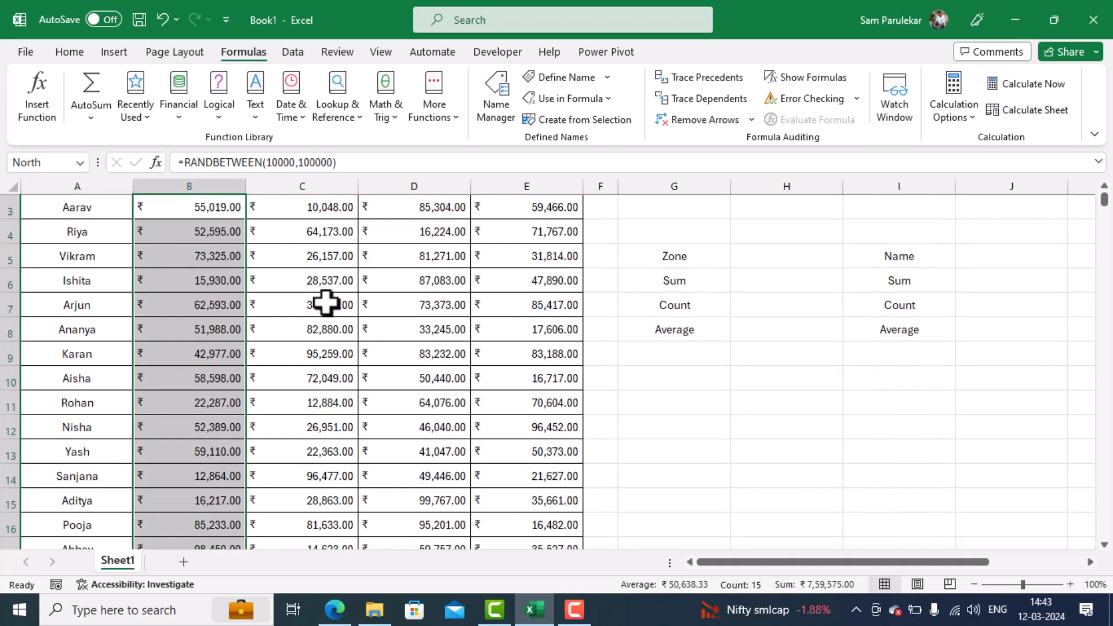
scroll(325, 302, "up", 1)
- Check the employee named ranges by going to those for the employees in rows 7 and 11
left_click(32, 163)
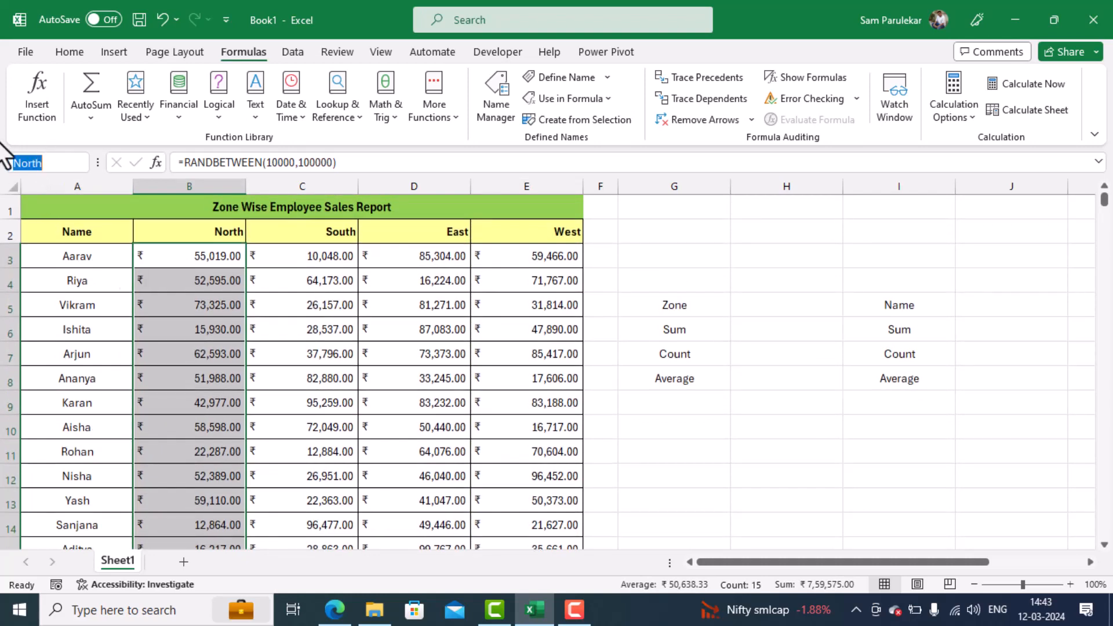
type("Arjun")
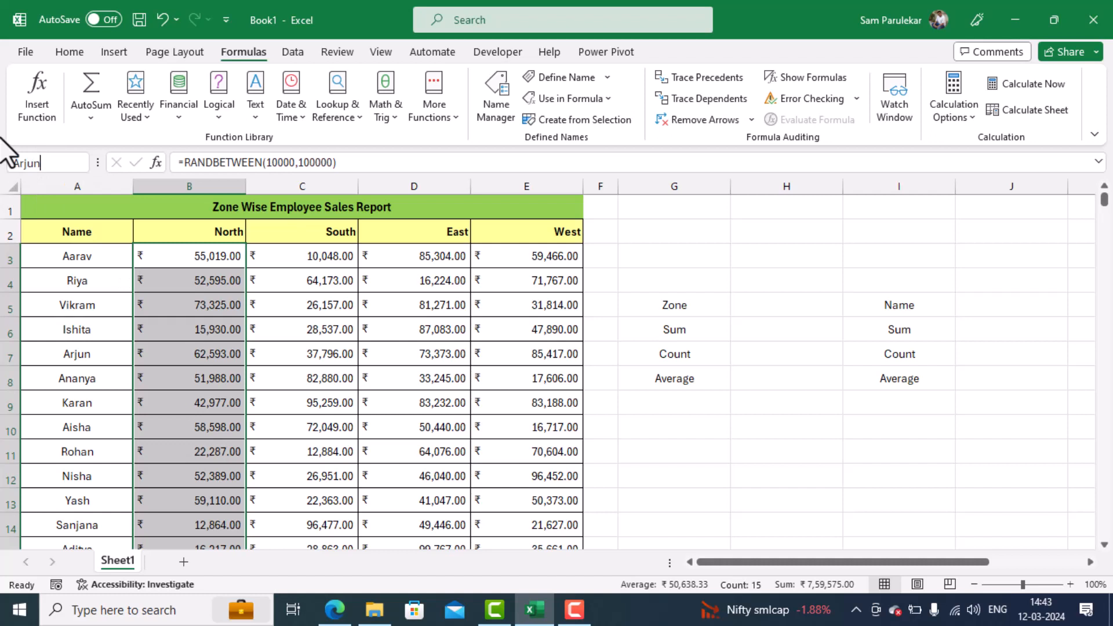
key("Return")
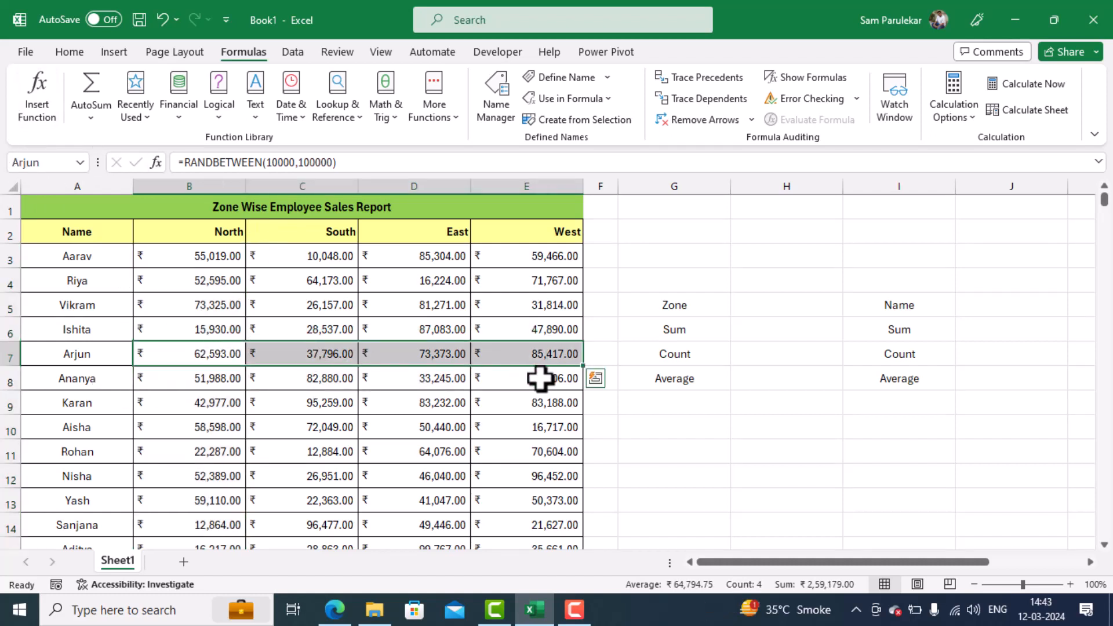
left_click(23, 162)
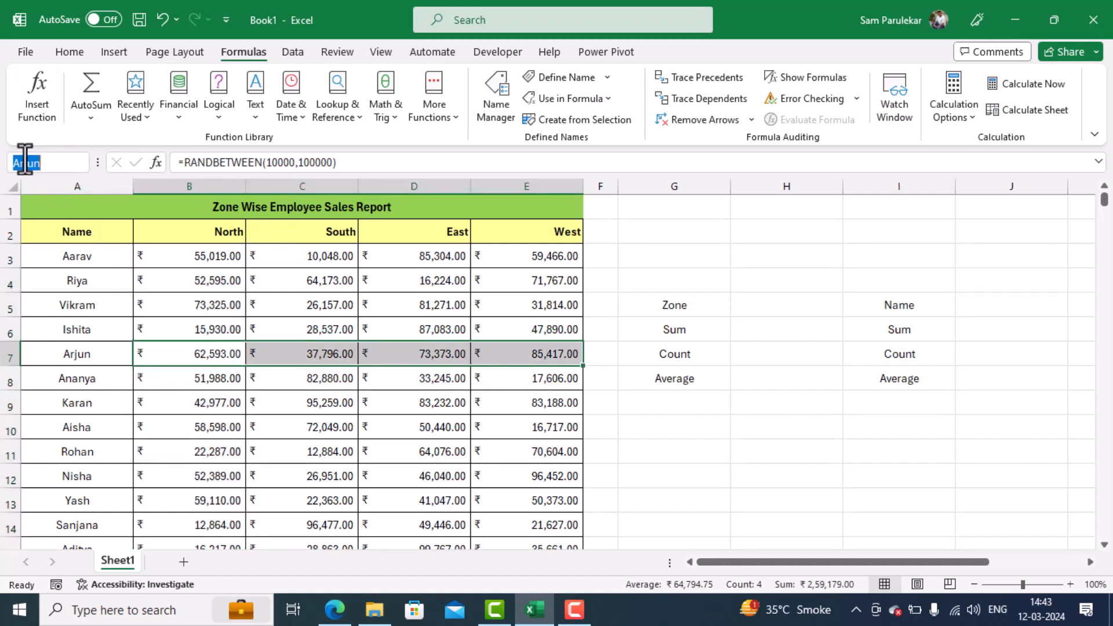
type("Aisha")
key("Return")
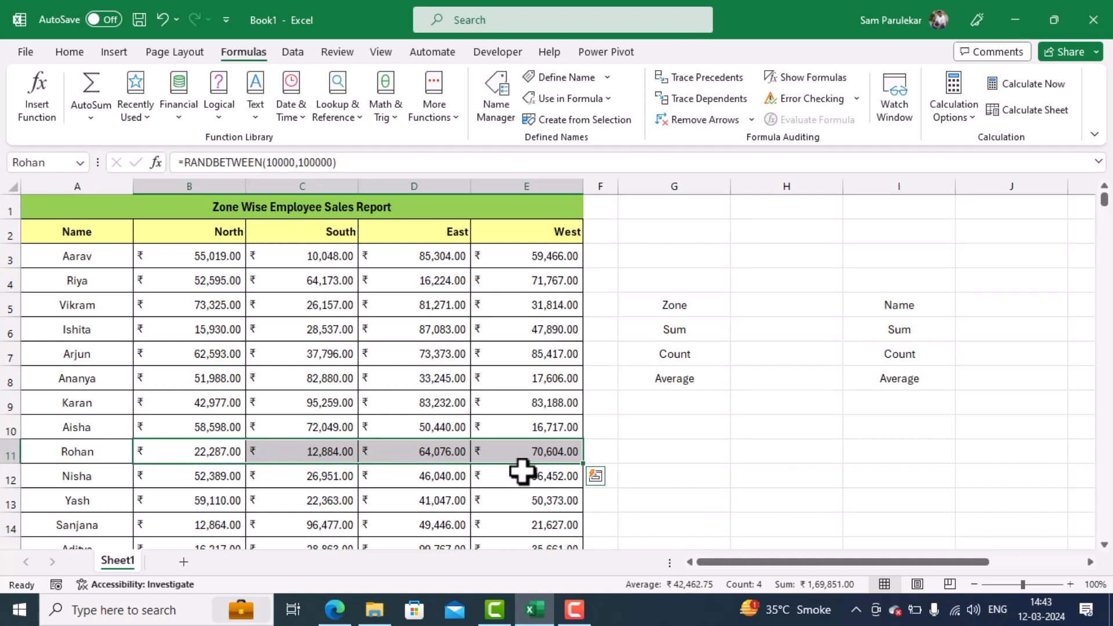
- Add list data validation to the Zone cell H5 with the zone headers =$B$2:$E$2 as its source
left_click(758, 305)
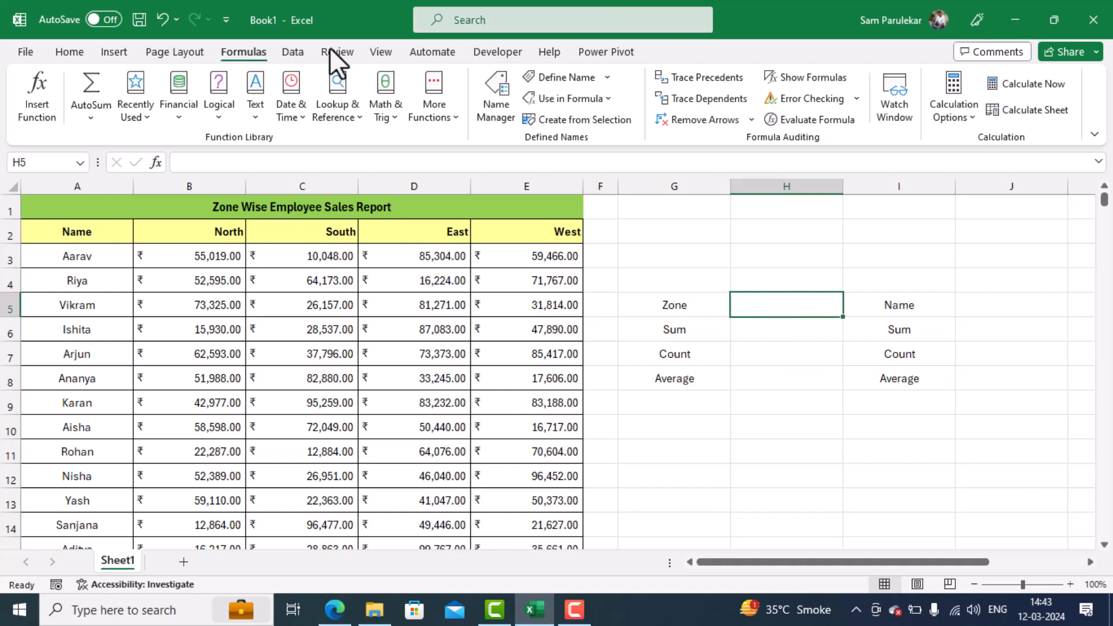
left_click(288, 52)
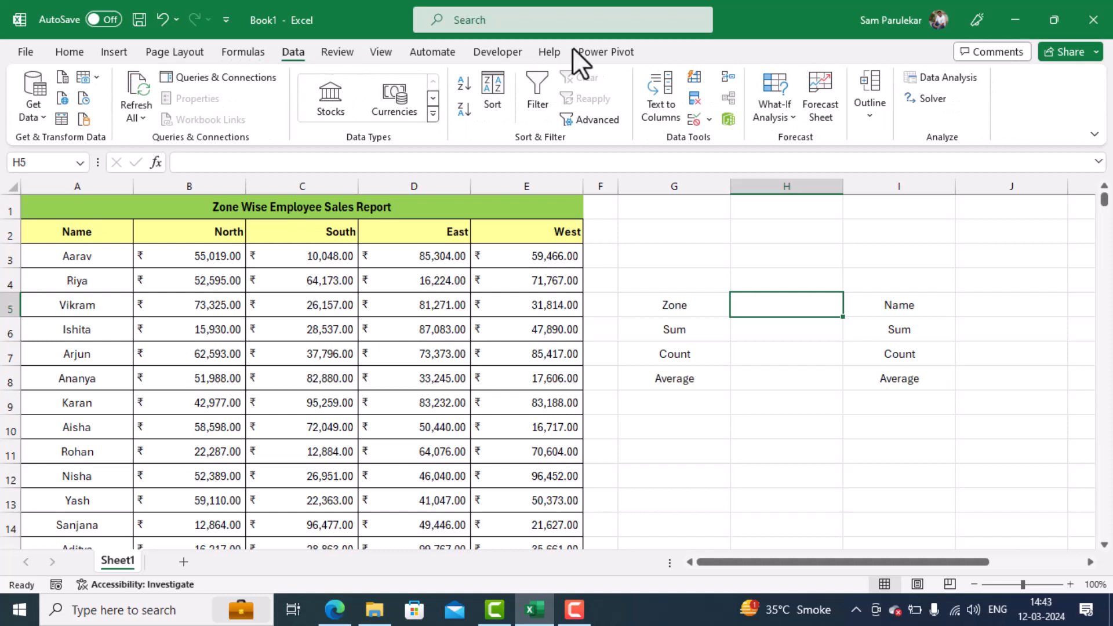
left_click(708, 120)
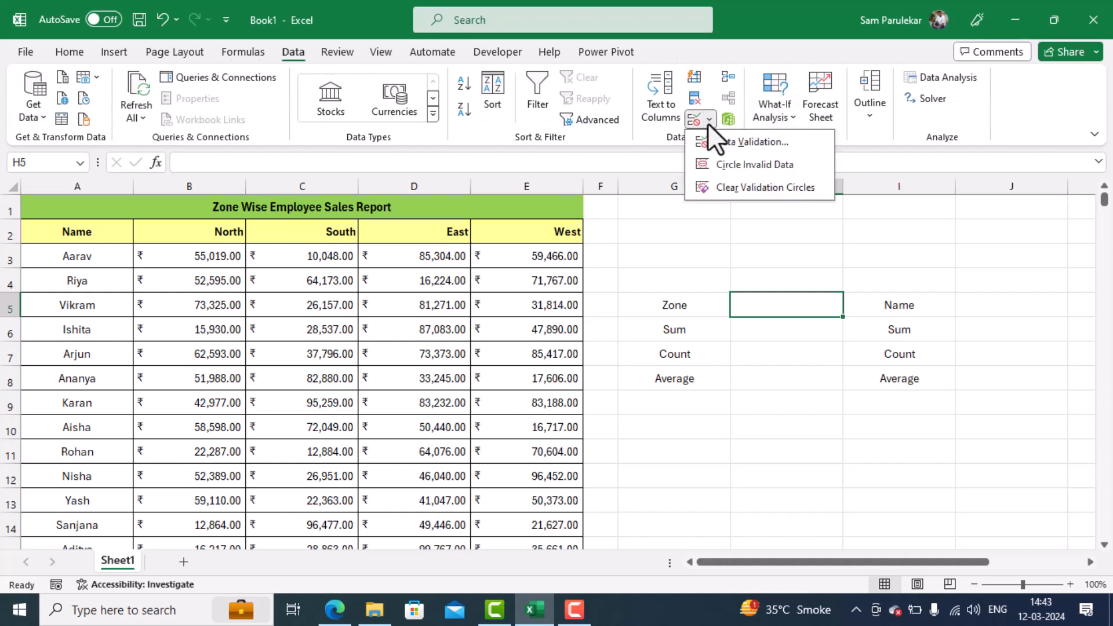
left_click(721, 142)
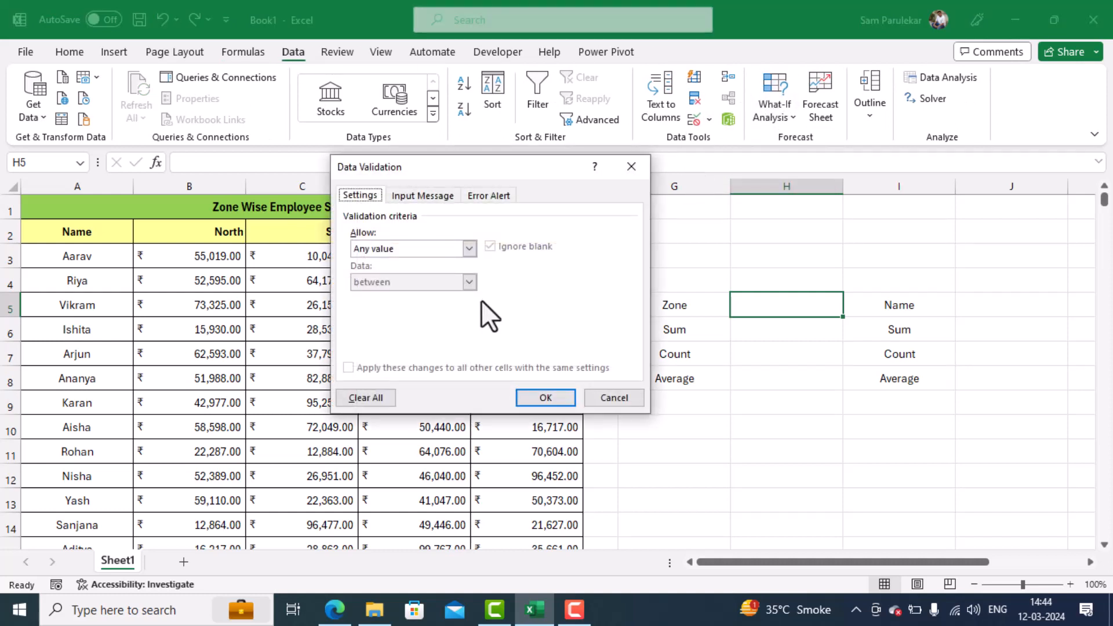
left_click(426, 255)
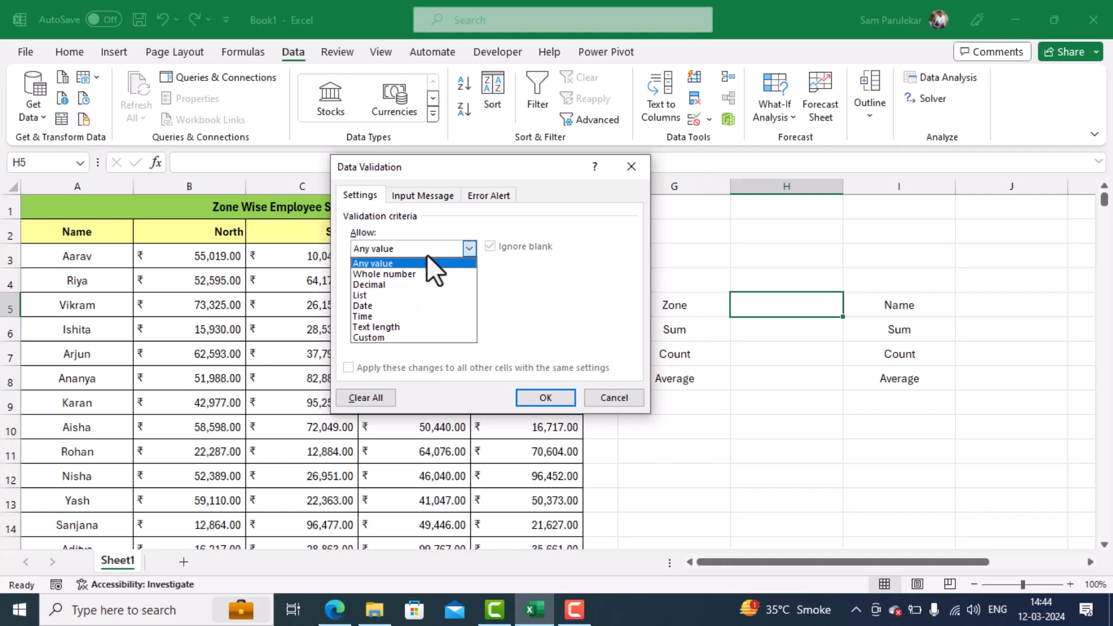
left_click(402, 294)
left_click(455, 314)
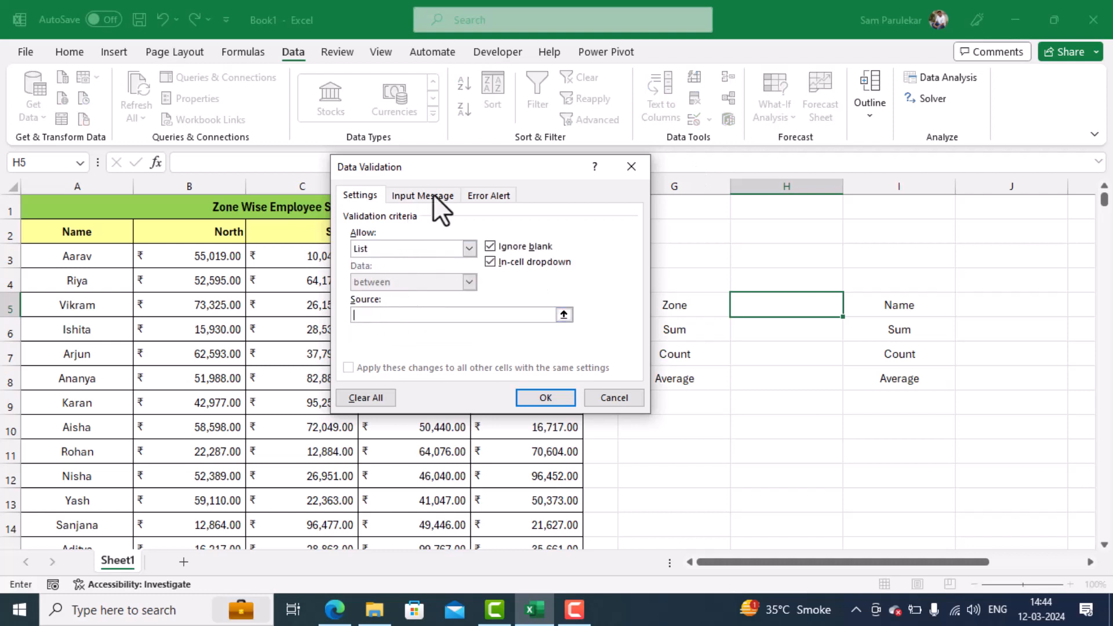
left_click_drag(466, 167, 875, 37)
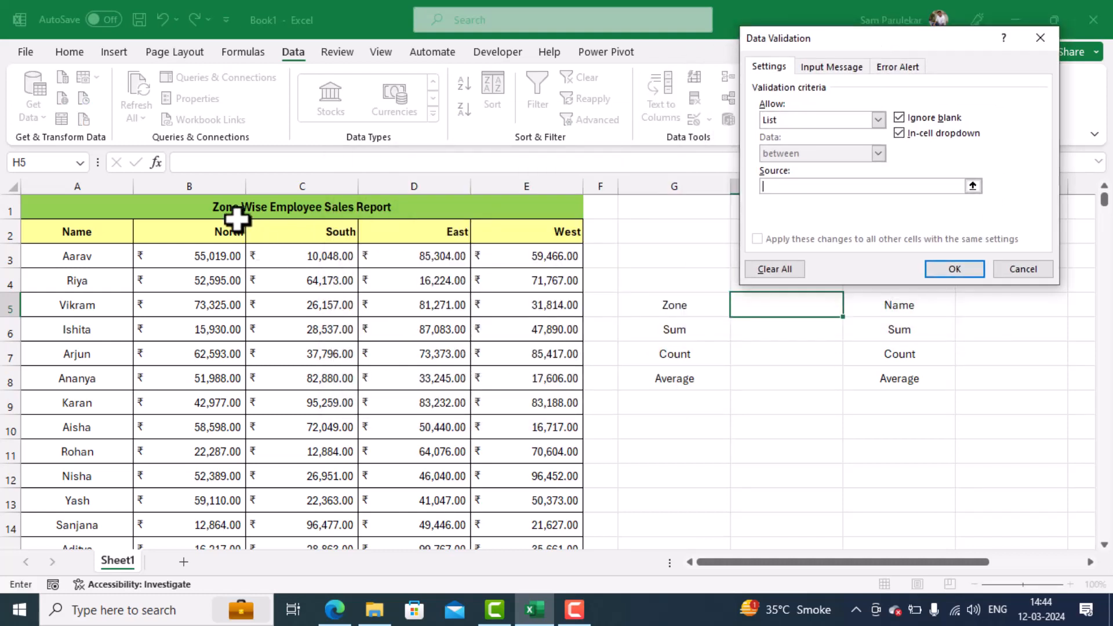
left_click_drag(232, 228, 533, 231)
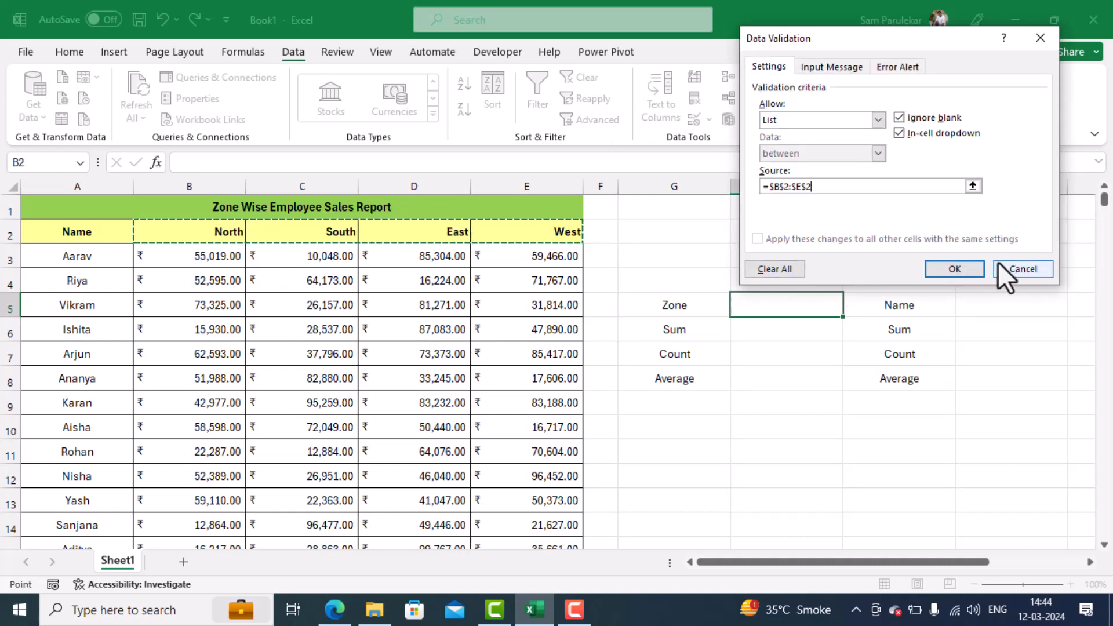
left_click(968, 267)
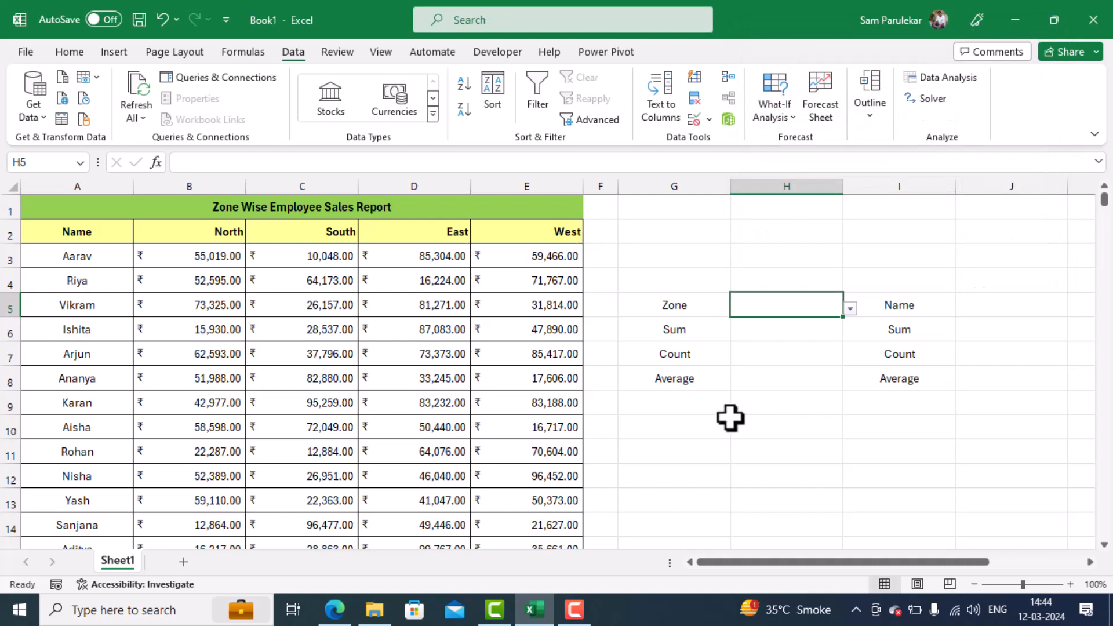
- Test the Zone dropdown in H5 by choosing North, South and East in turn, and finish with West selected
left_click(787, 374)
left_click(826, 311)
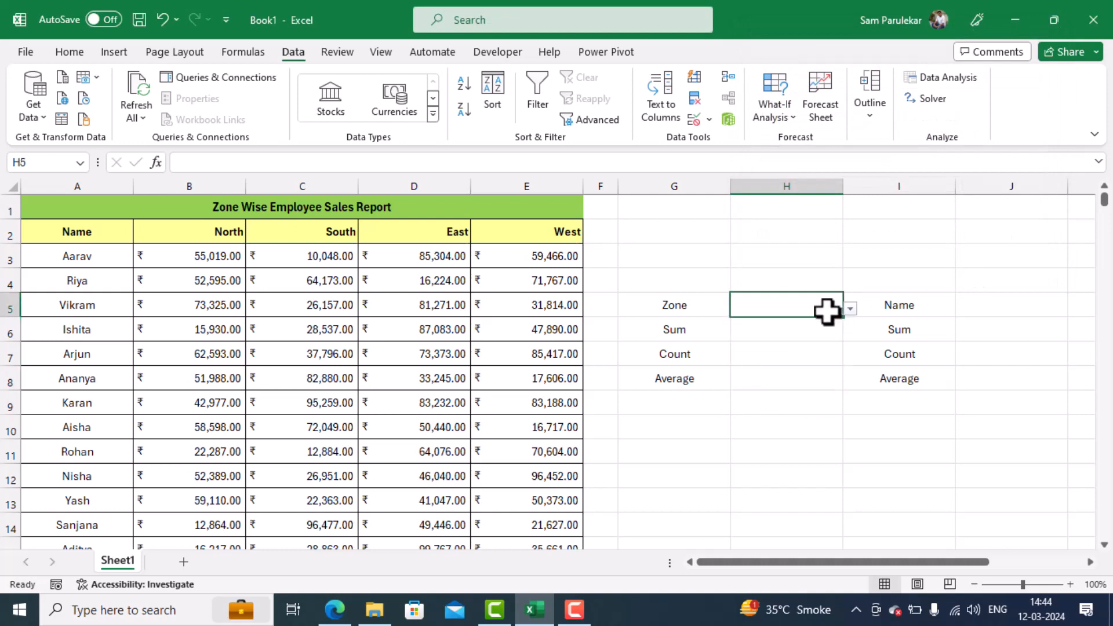
left_click(849, 309)
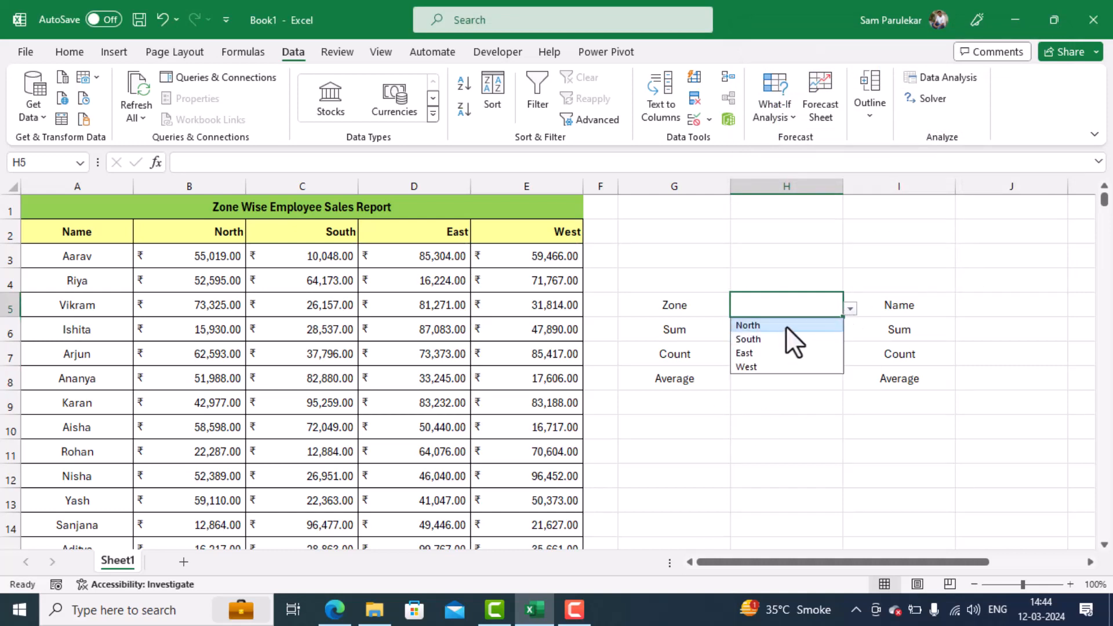
left_click(784, 323)
left_click(850, 310)
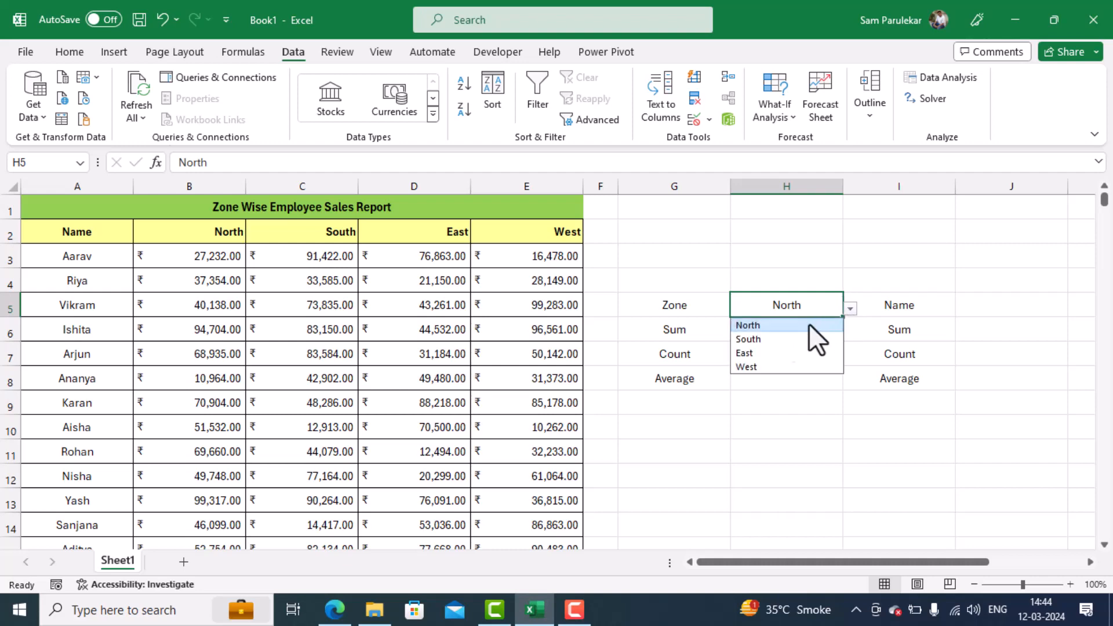
left_click(776, 339)
left_click(850, 308)
left_click(785, 353)
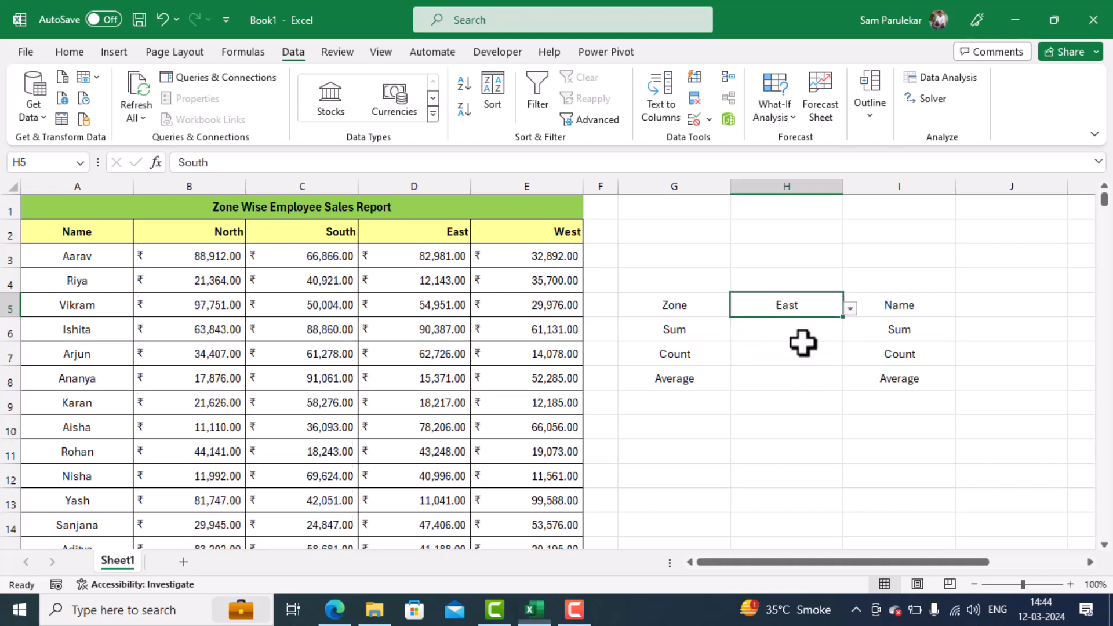
left_click(850, 309)
left_click(785, 366)
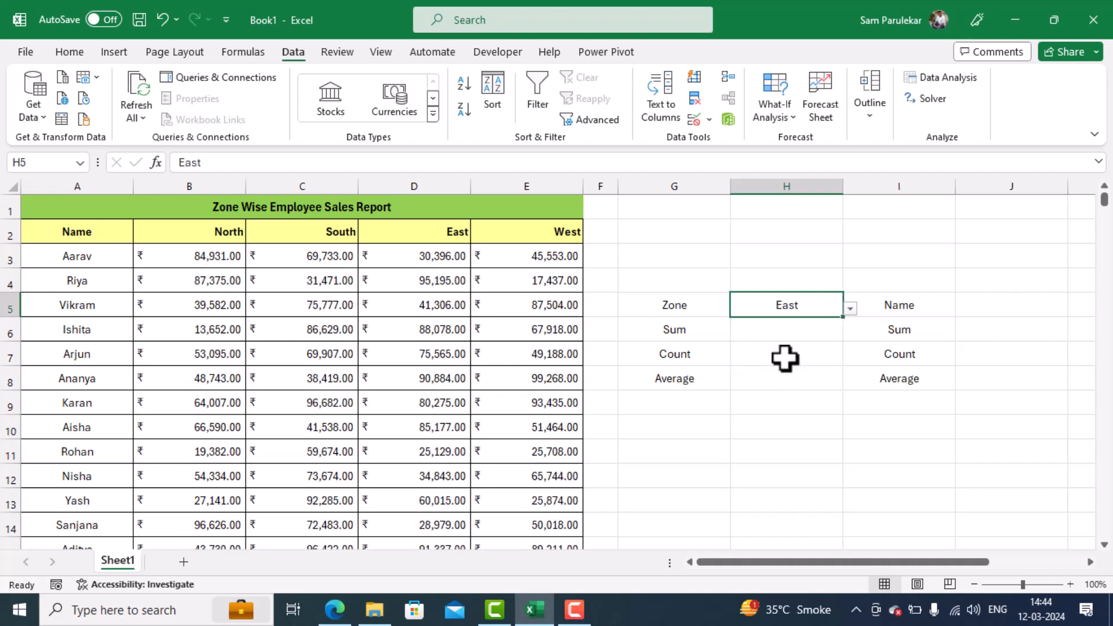
- Try to total the selected zone's sales in H6 with =SUM(H5)
left_click(767, 331)
left_click(775, 361)
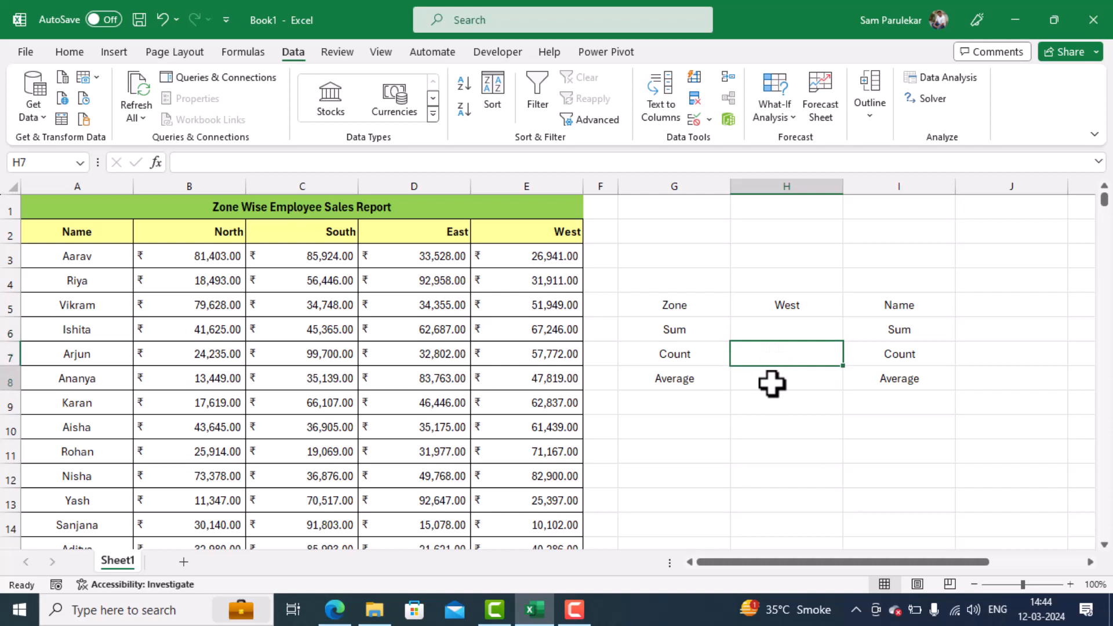
left_click(772, 382)
left_click(786, 332)
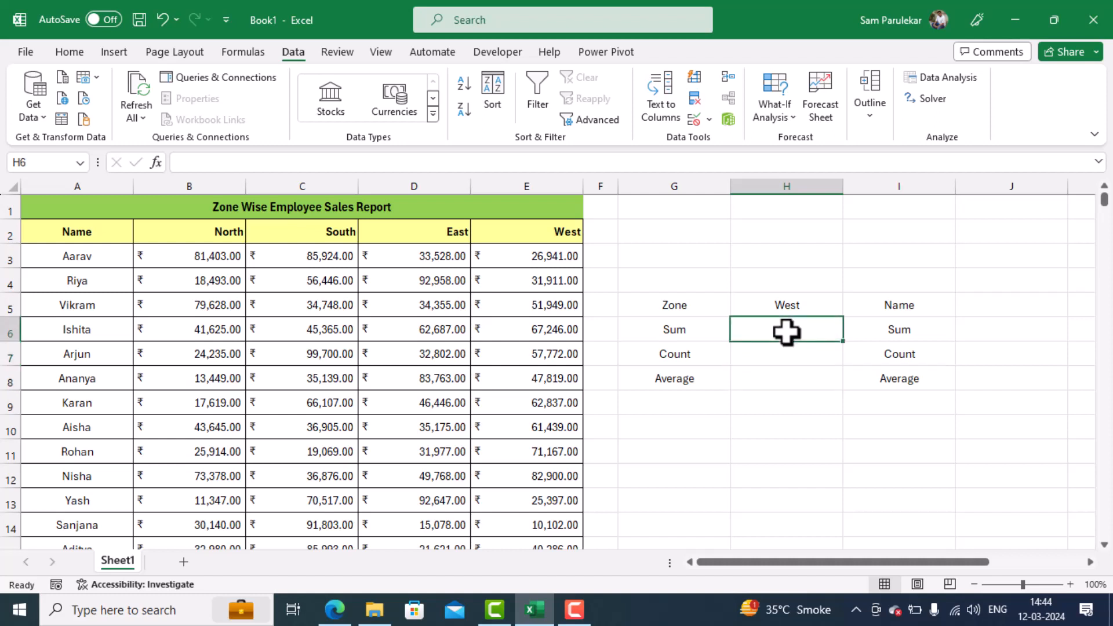
type("=s")
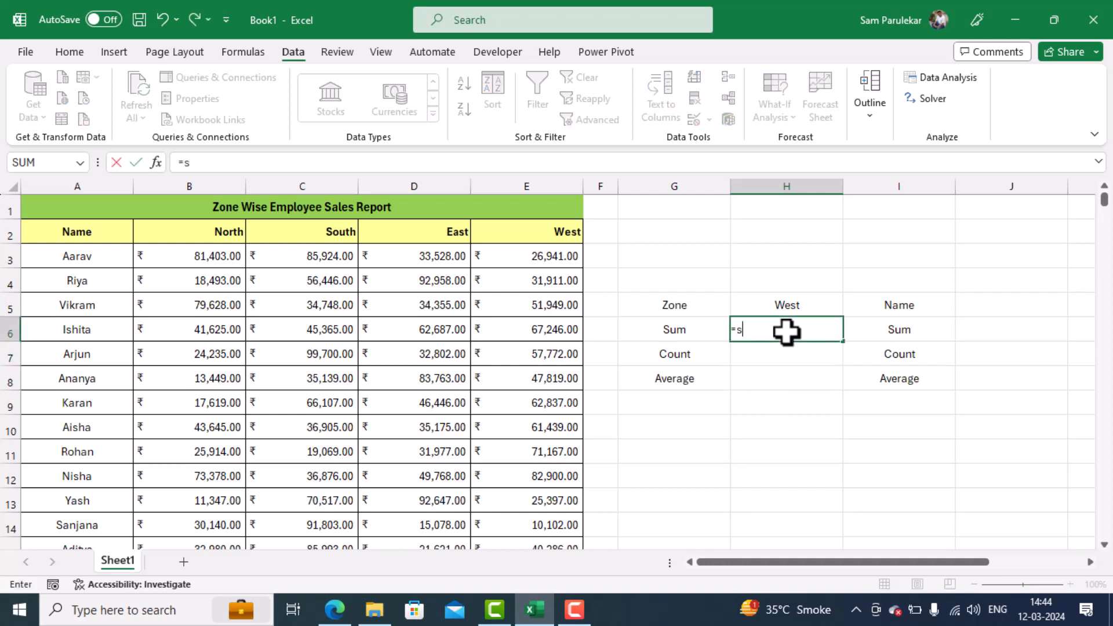
type("um")
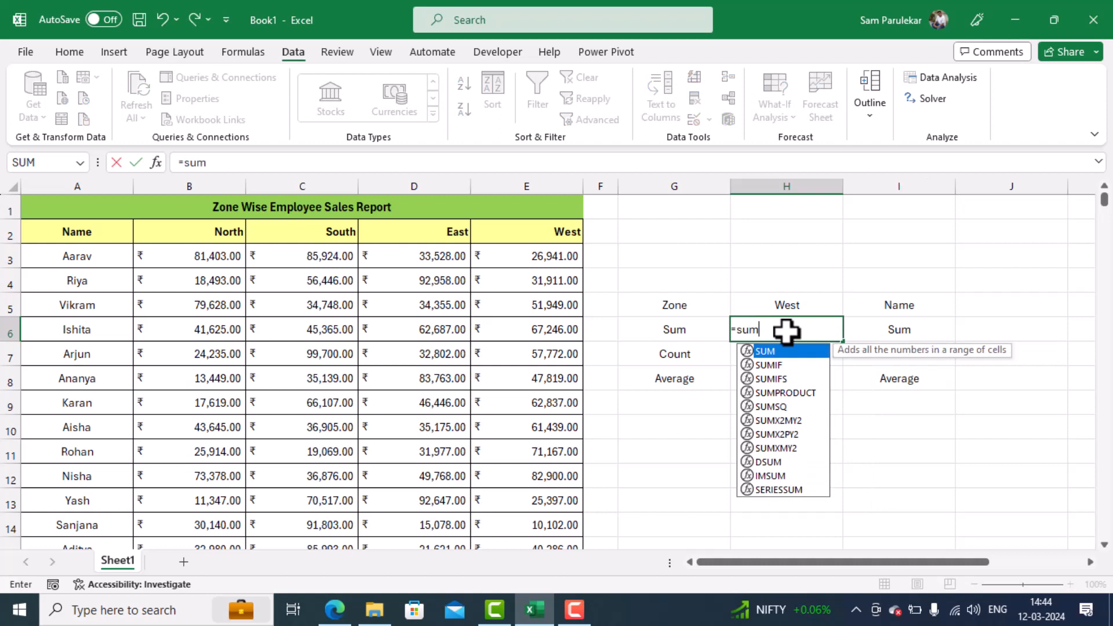
type("(")
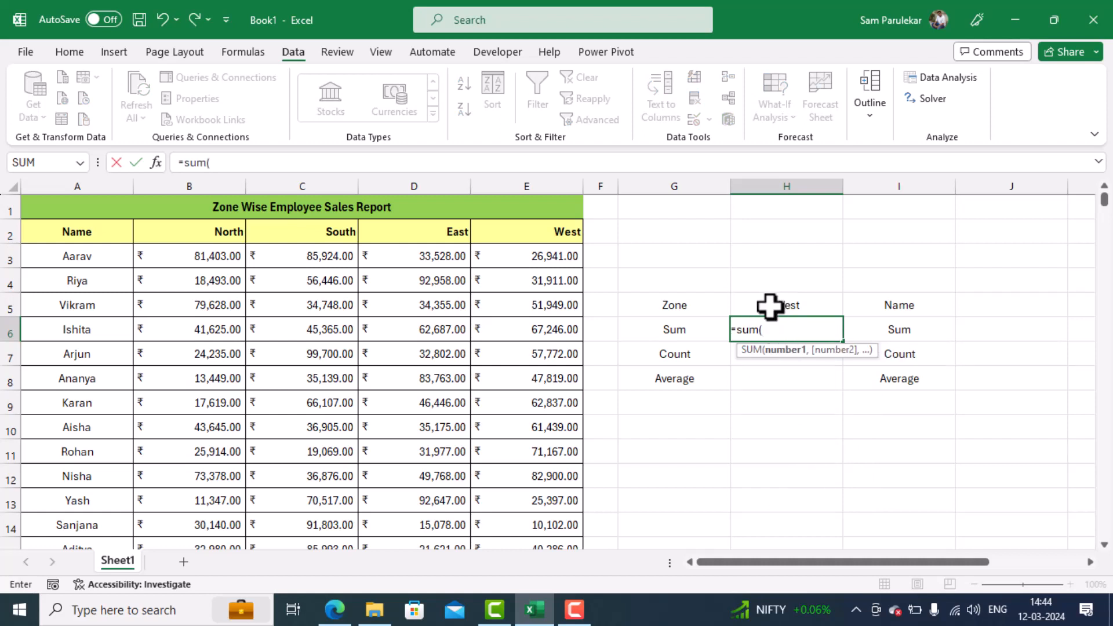
left_click(769, 307)
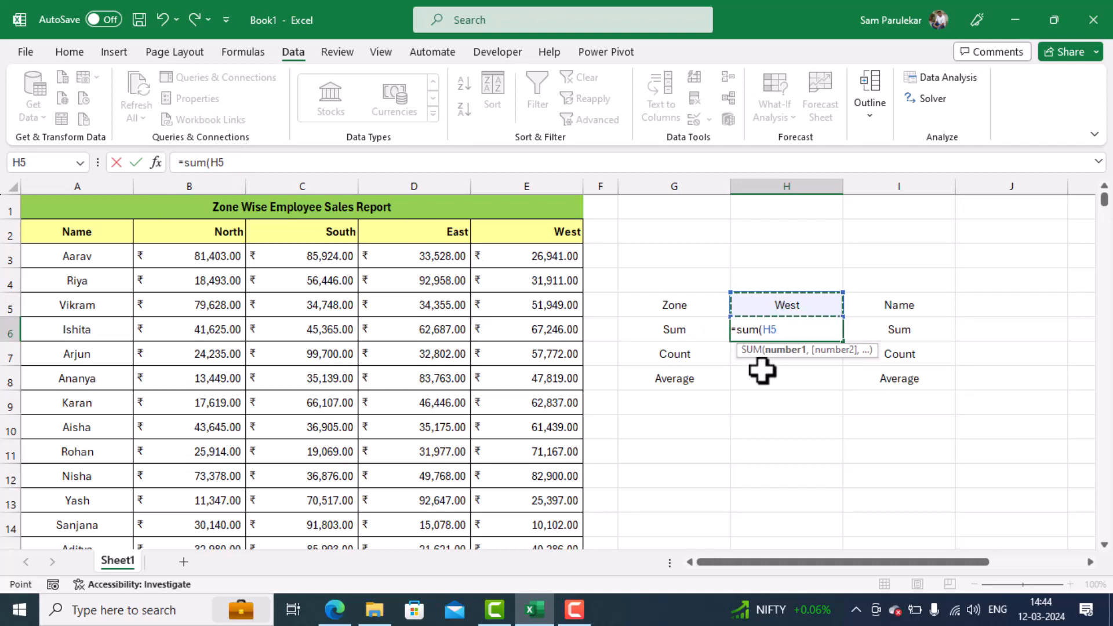
type(")")
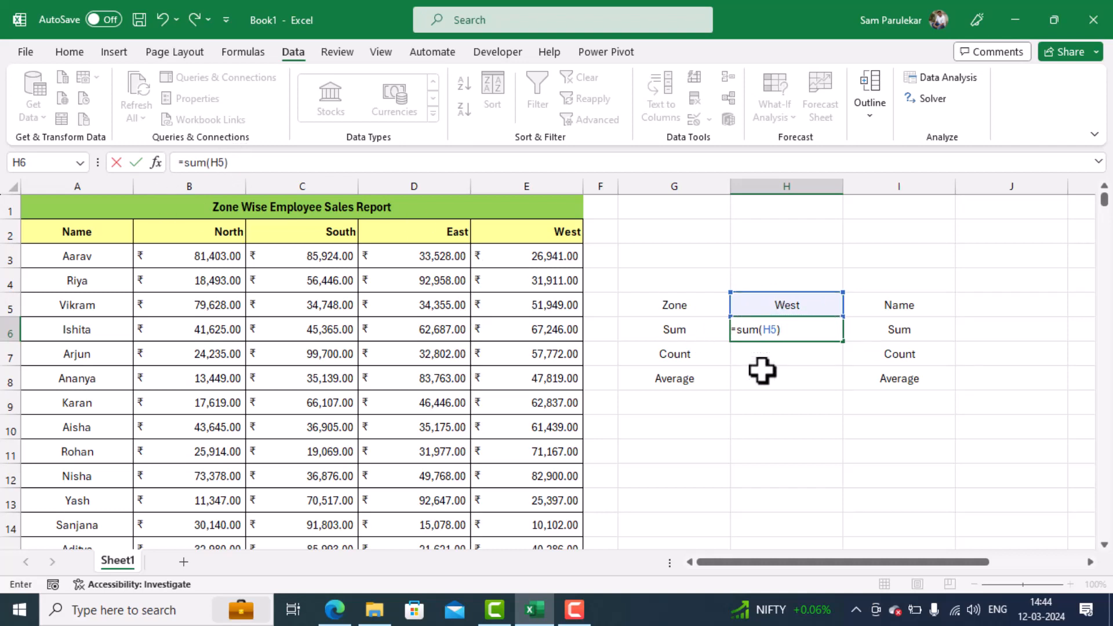
key("Return")
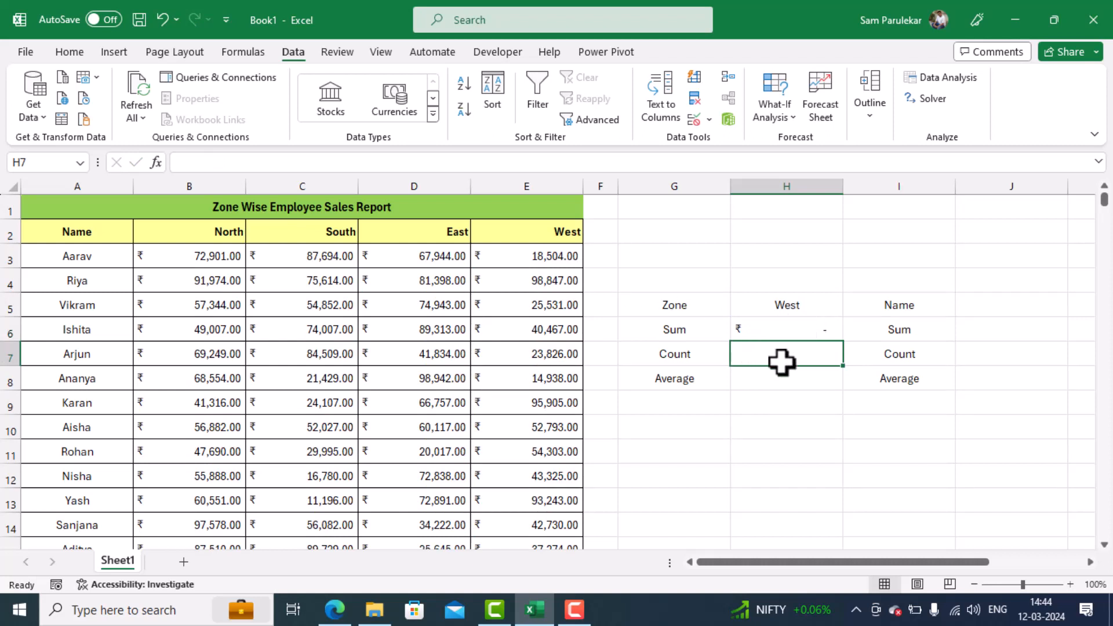
- Try to count the selected zone's sales entries in H7 with =COUNT(H5)
type("=count")
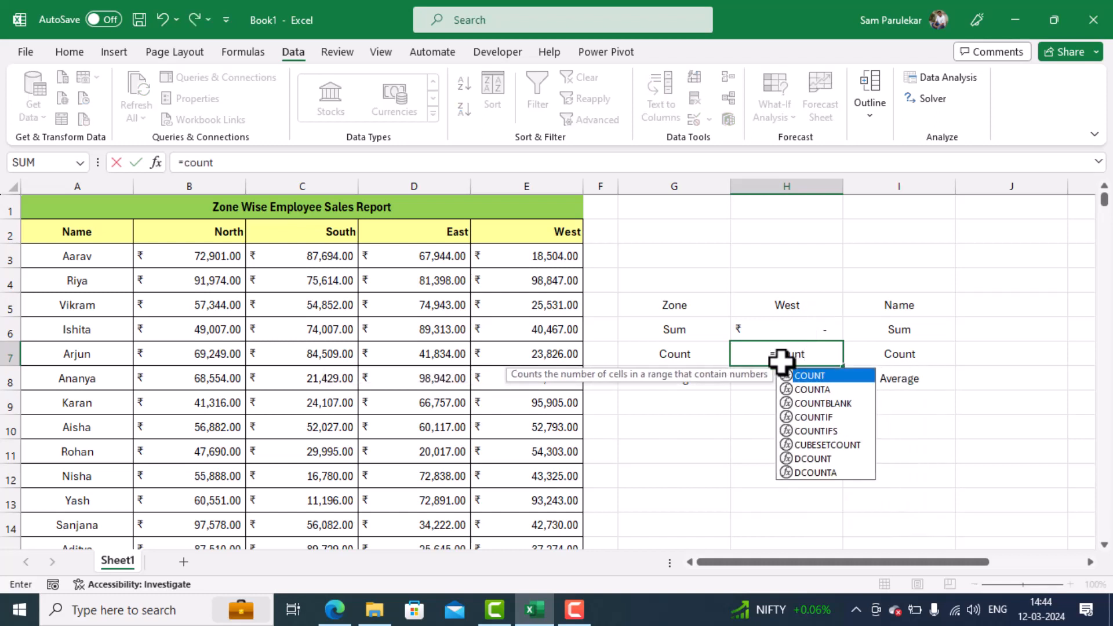
type("(")
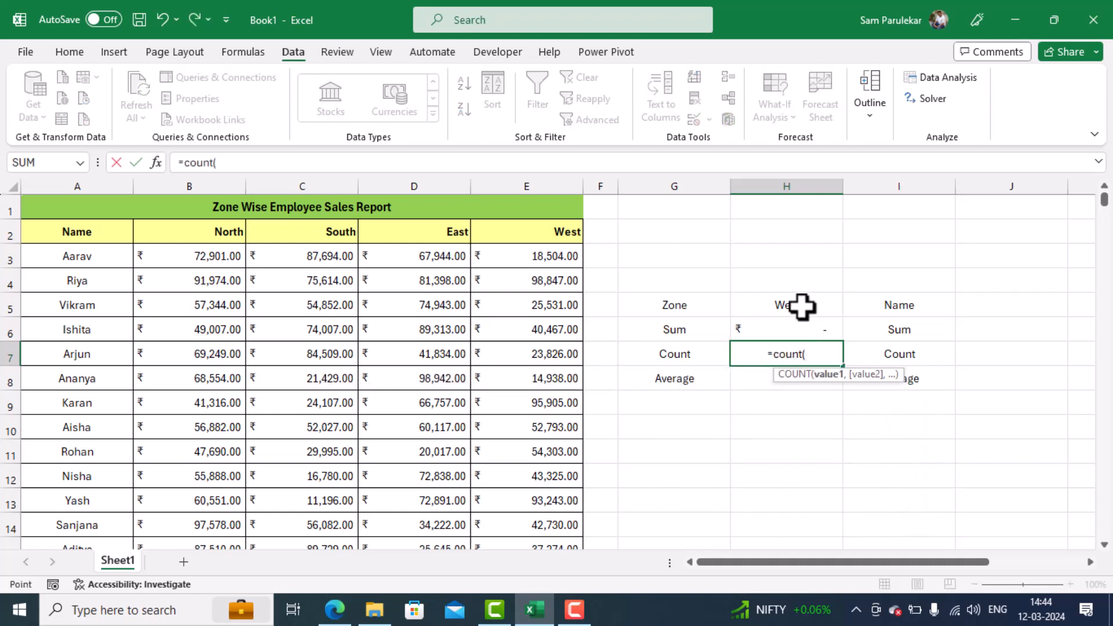
left_click(801, 306)
type(")")
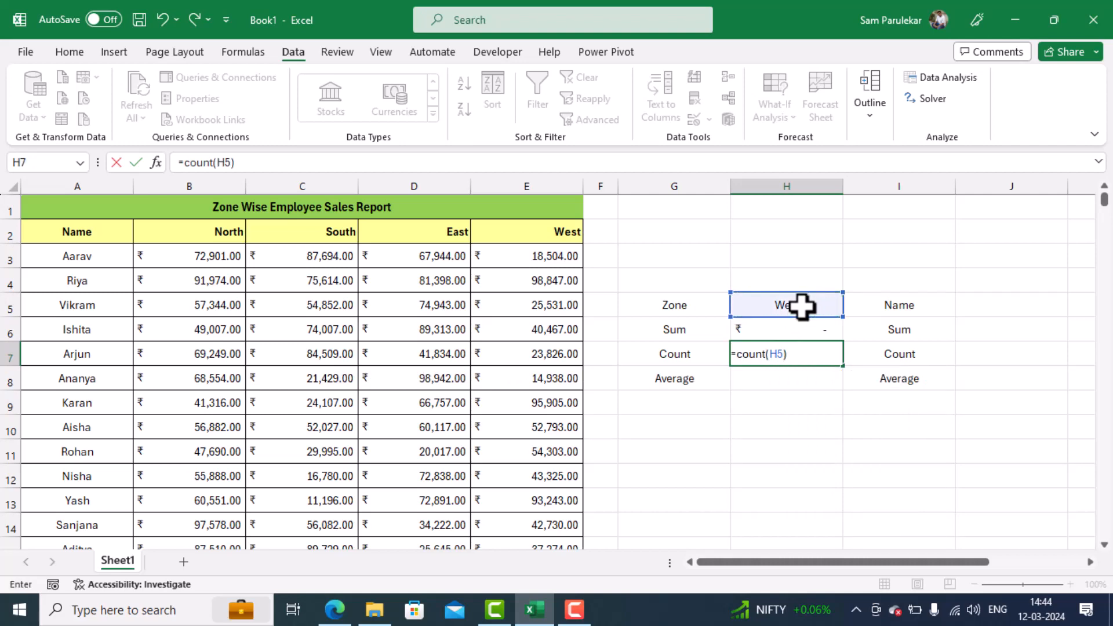
key("Return")
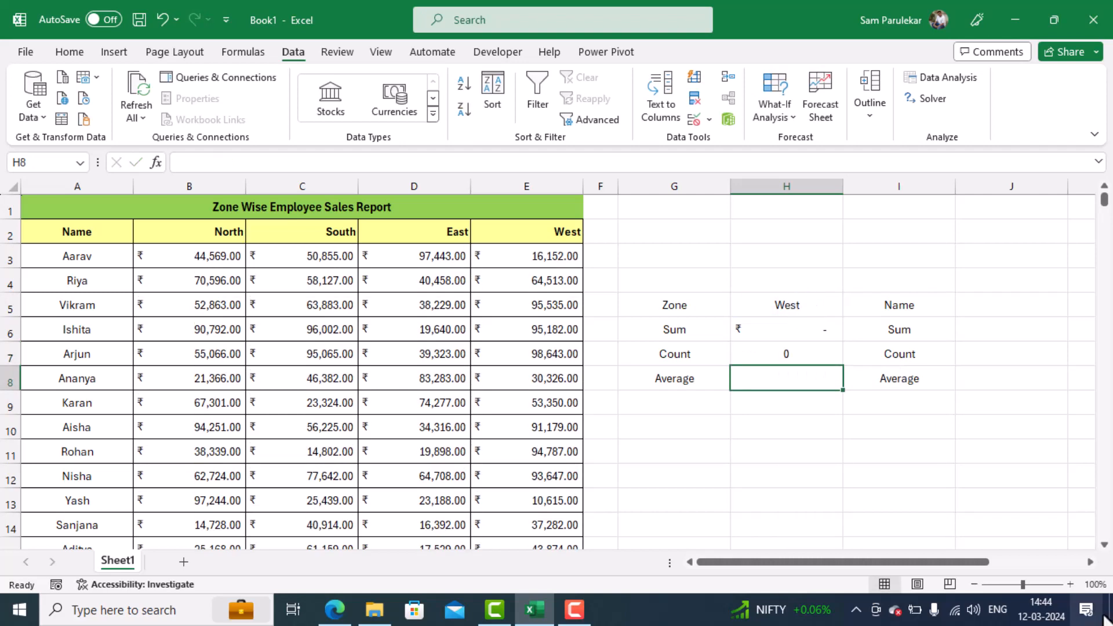
- Try to average the selected zone's sales in H8 with =AVERAGE(H5), and clear the trial formulas from H6:H8
type("=")
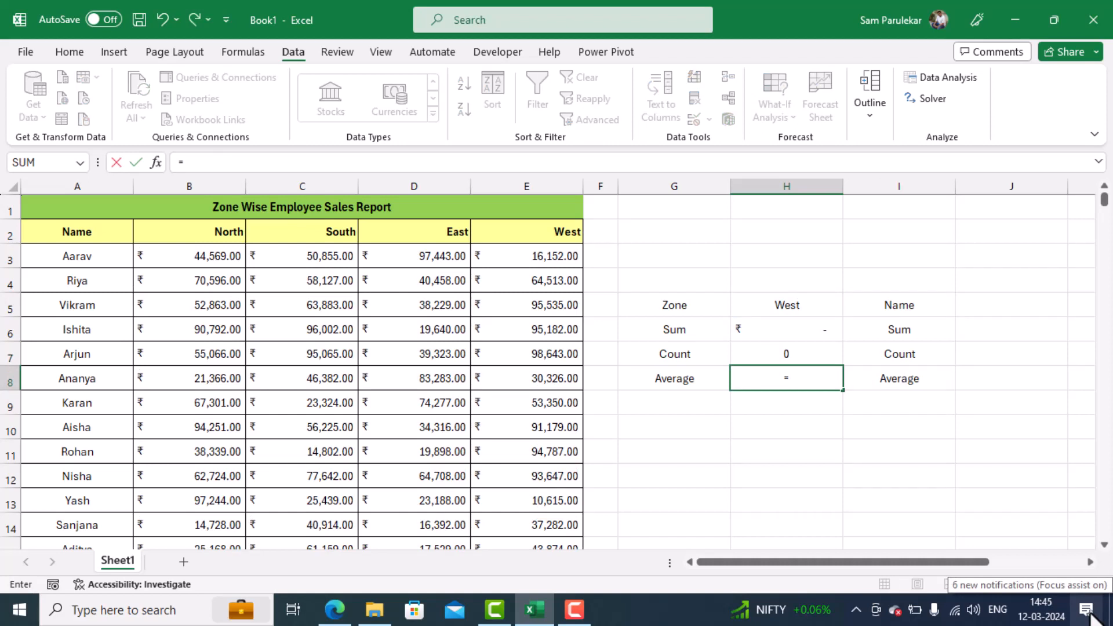
type("Avera")
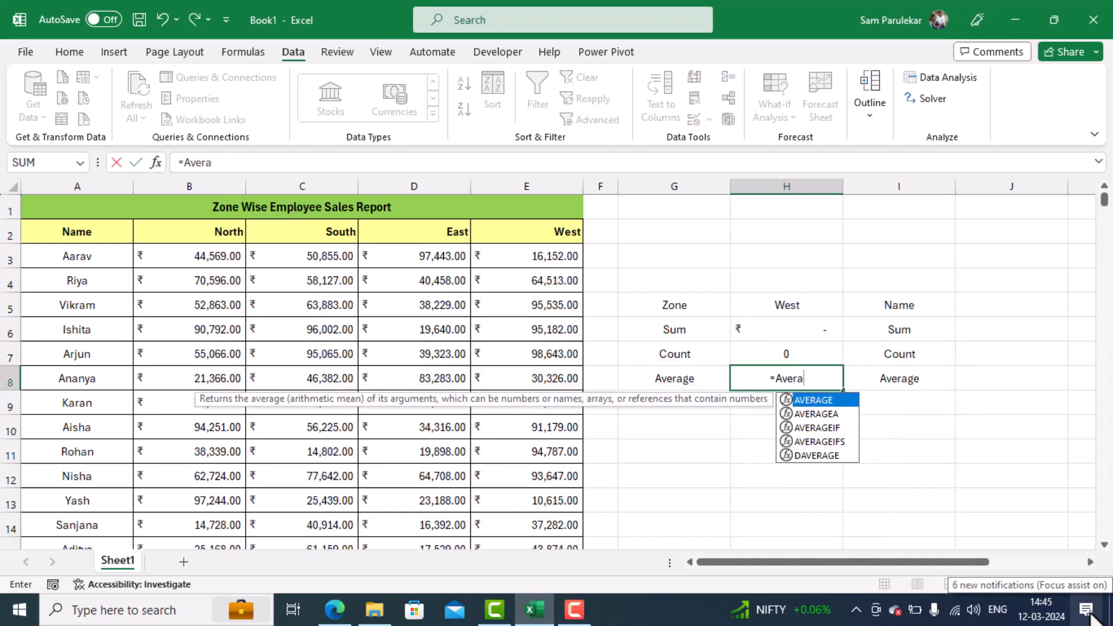
type("ge(")
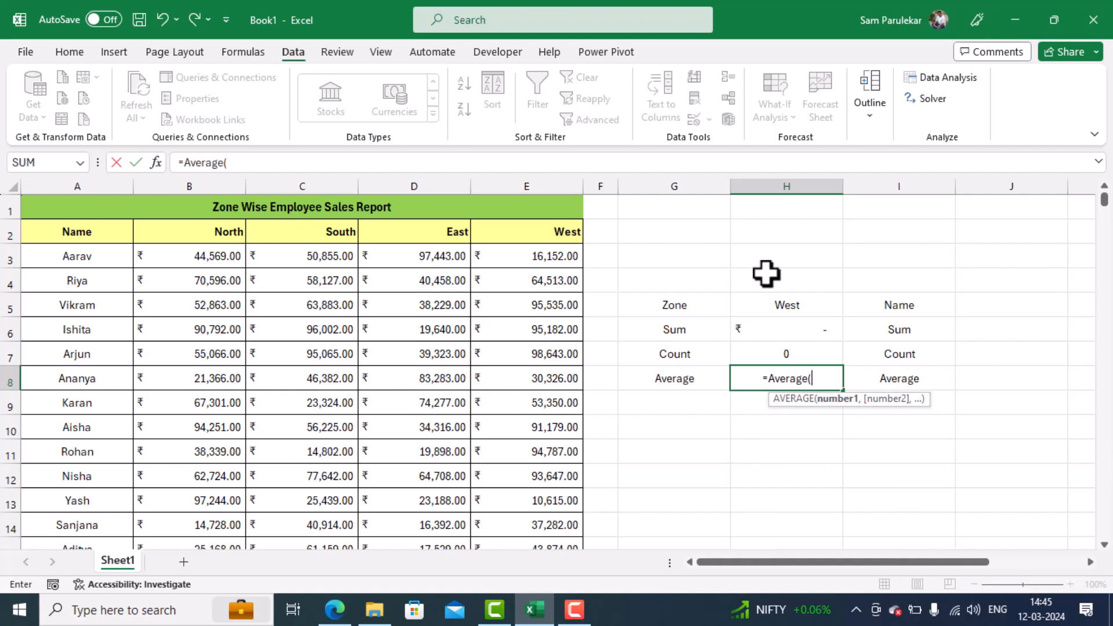
left_click(770, 302)
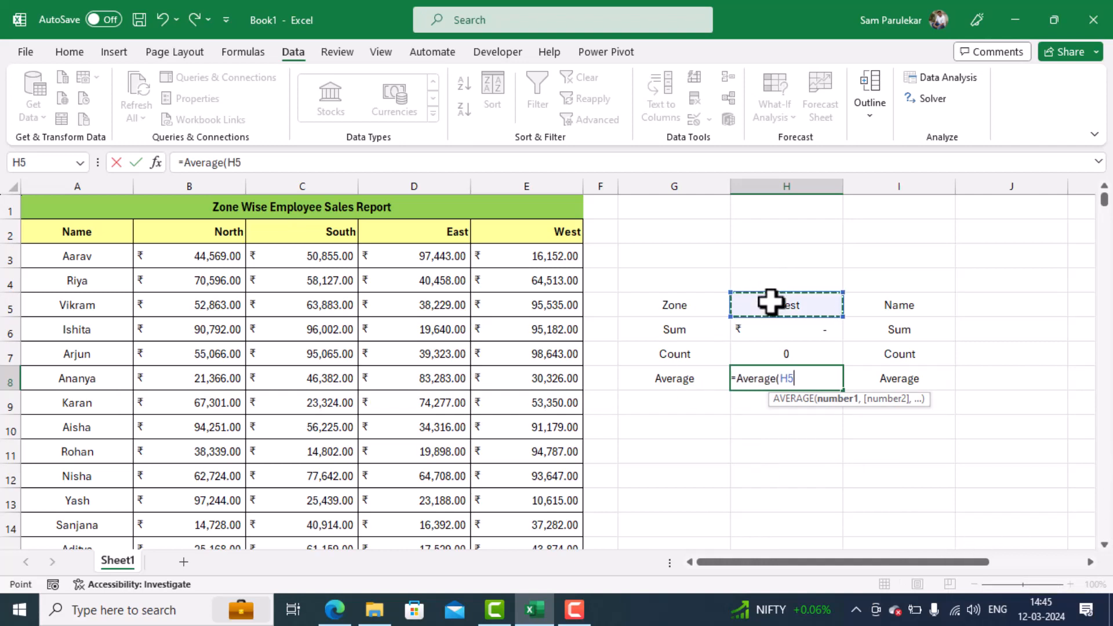
type(")")
key("Return")
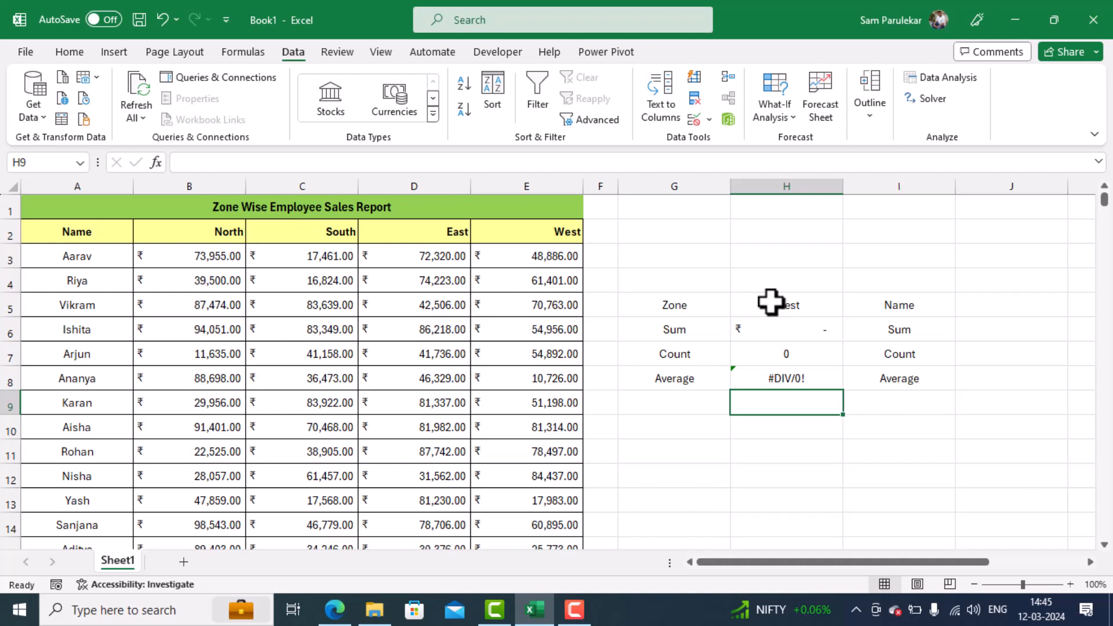
left_click_drag(788, 328, 784, 382)
key("Delete")
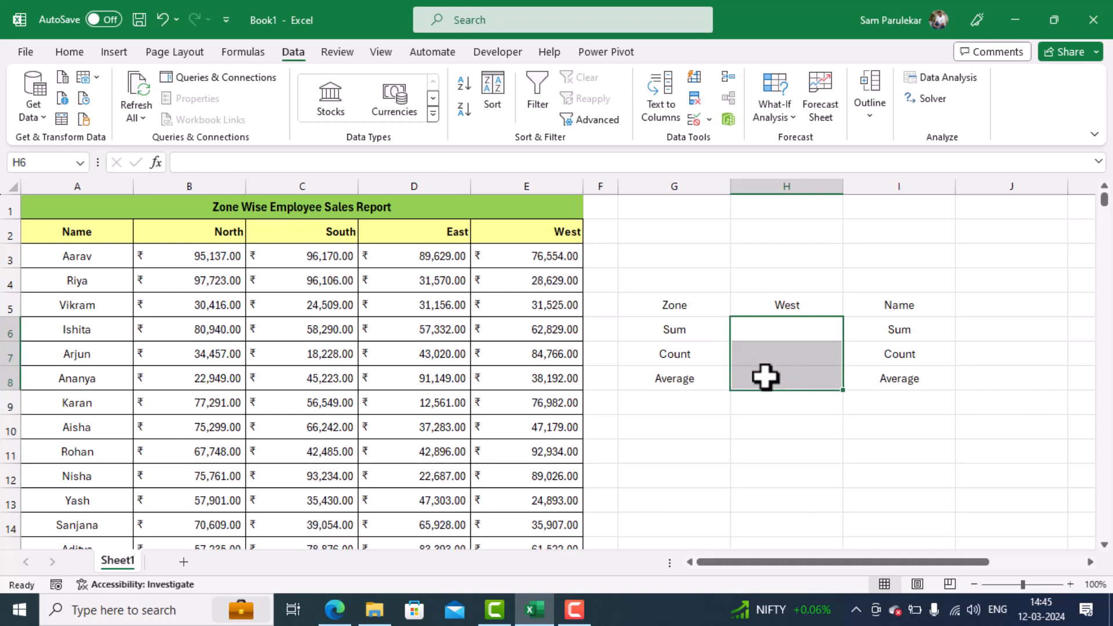
- Total the selected zone's sales in H6 with =SUM(INDIRECT(H5)), so the zone text is used as a named range
left_click(780, 336)
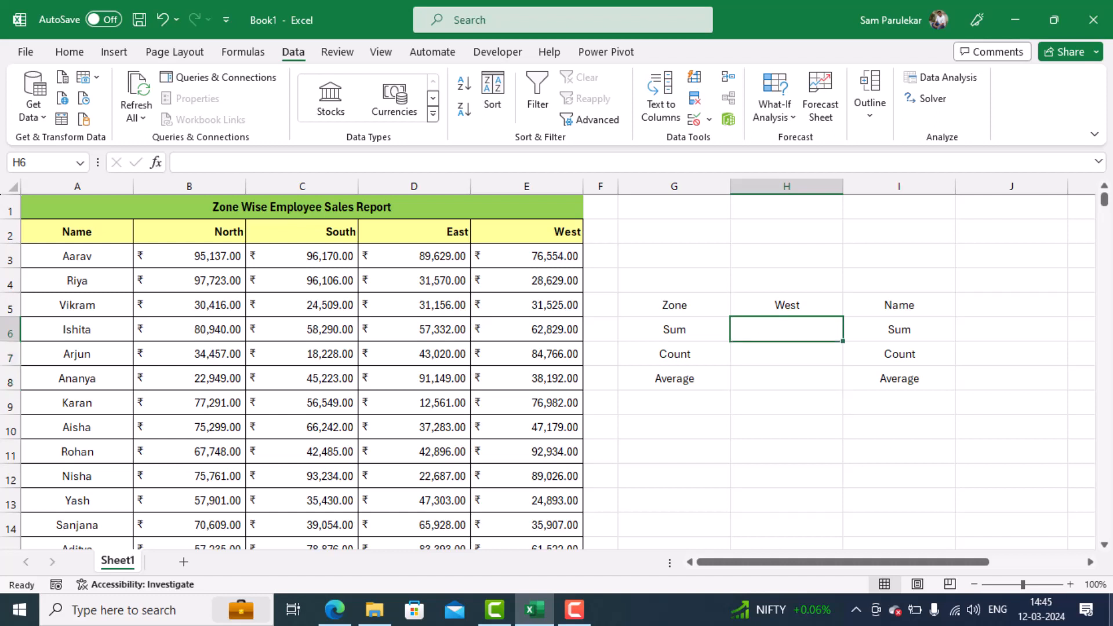
type("=sum")
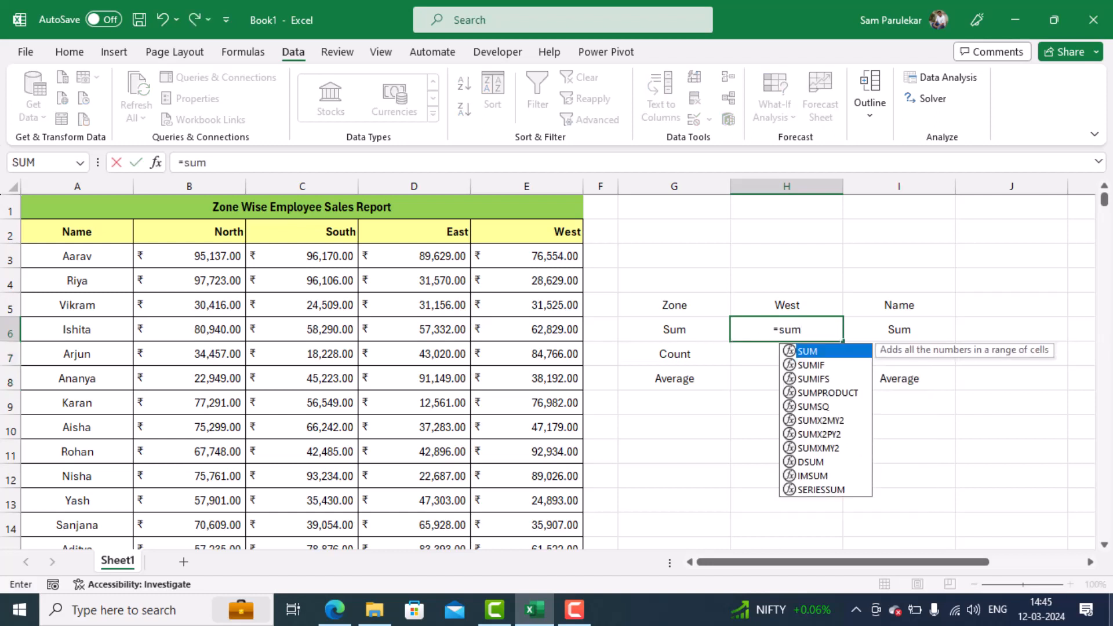
type("(")
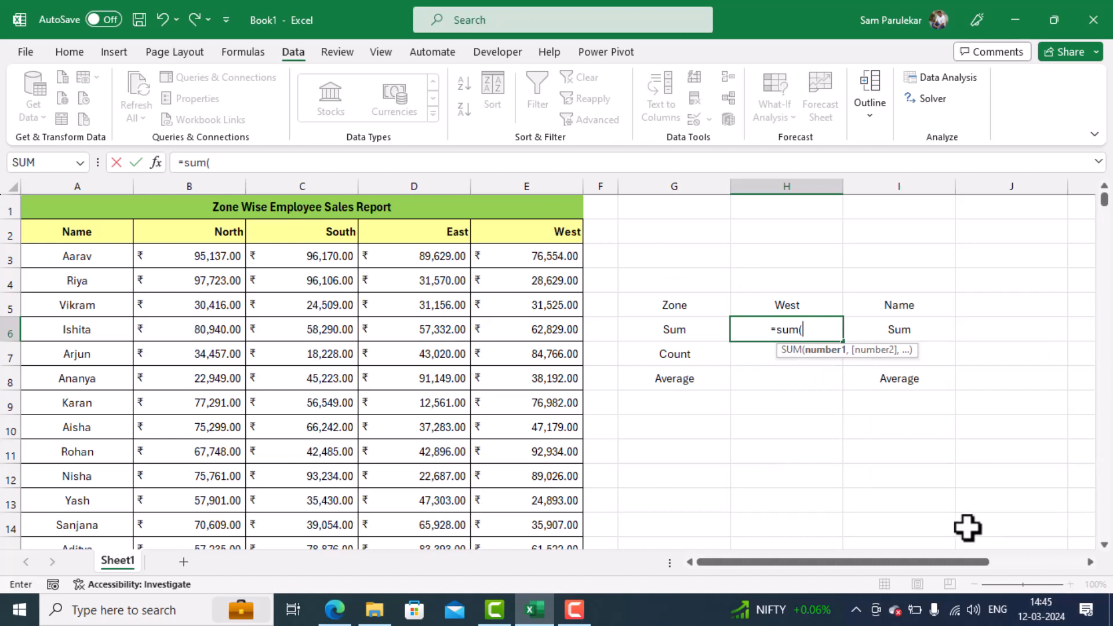
type("indit")
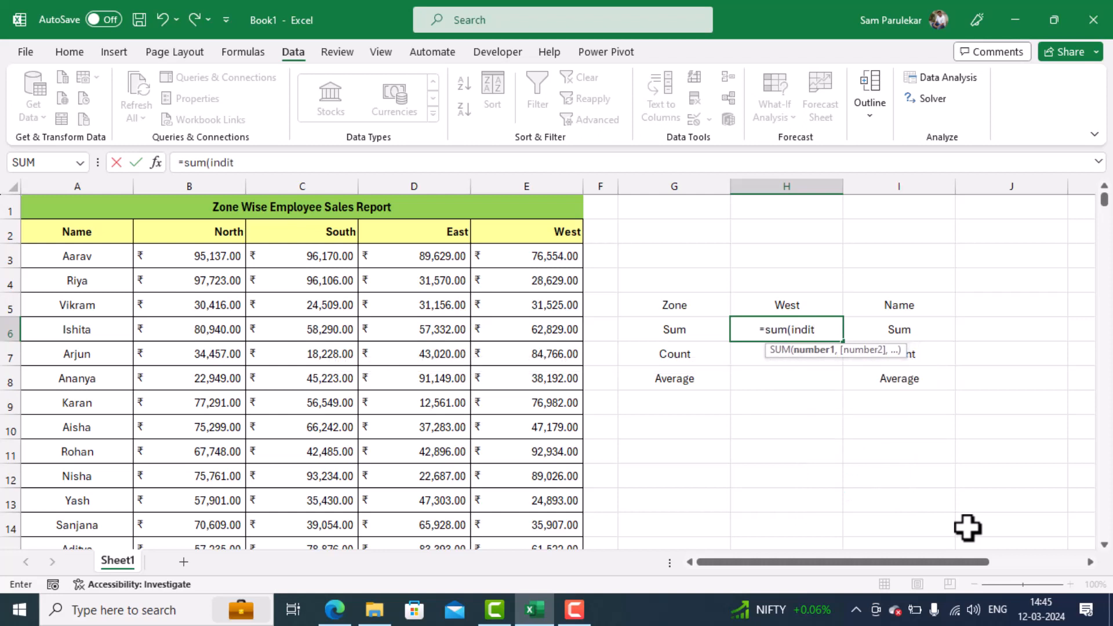
key("BackSpace")
type("r")
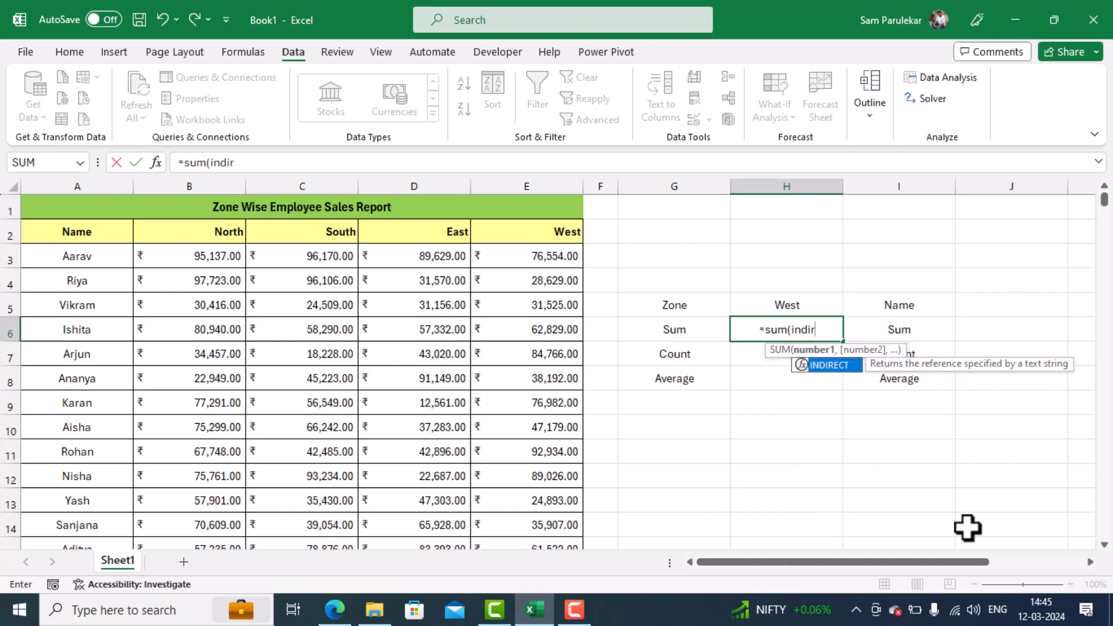
type("ect")
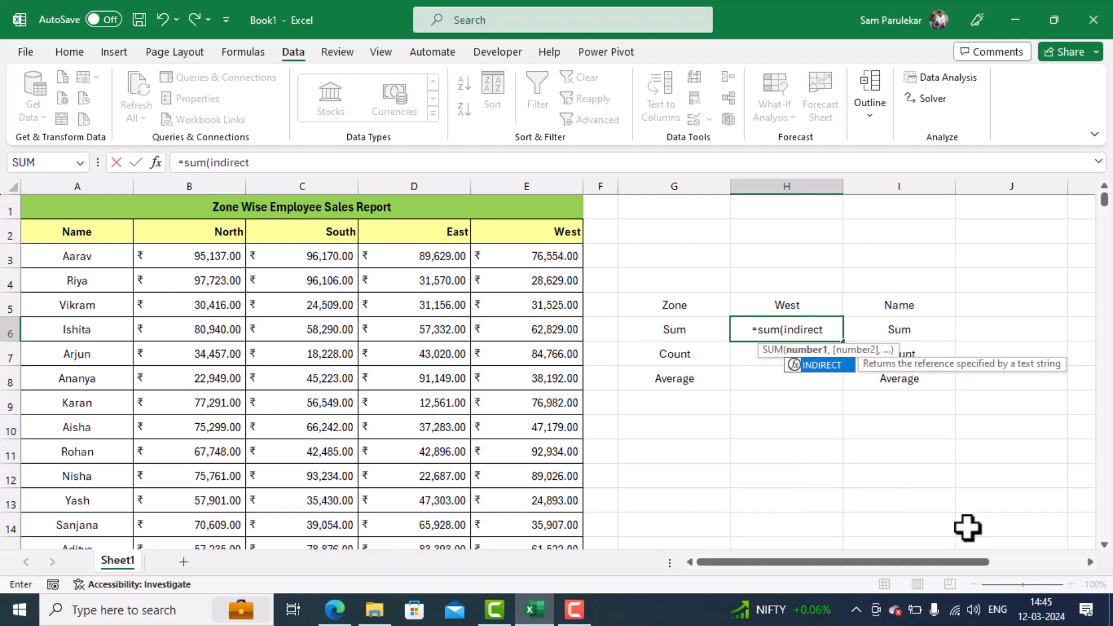
type("(")
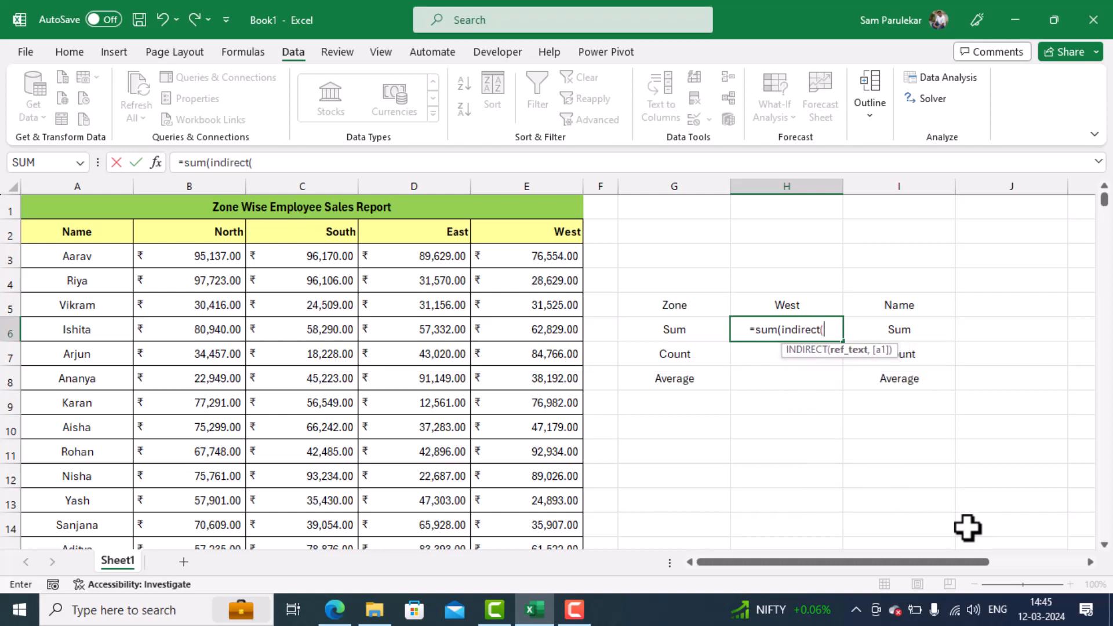
left_click(777, 300)
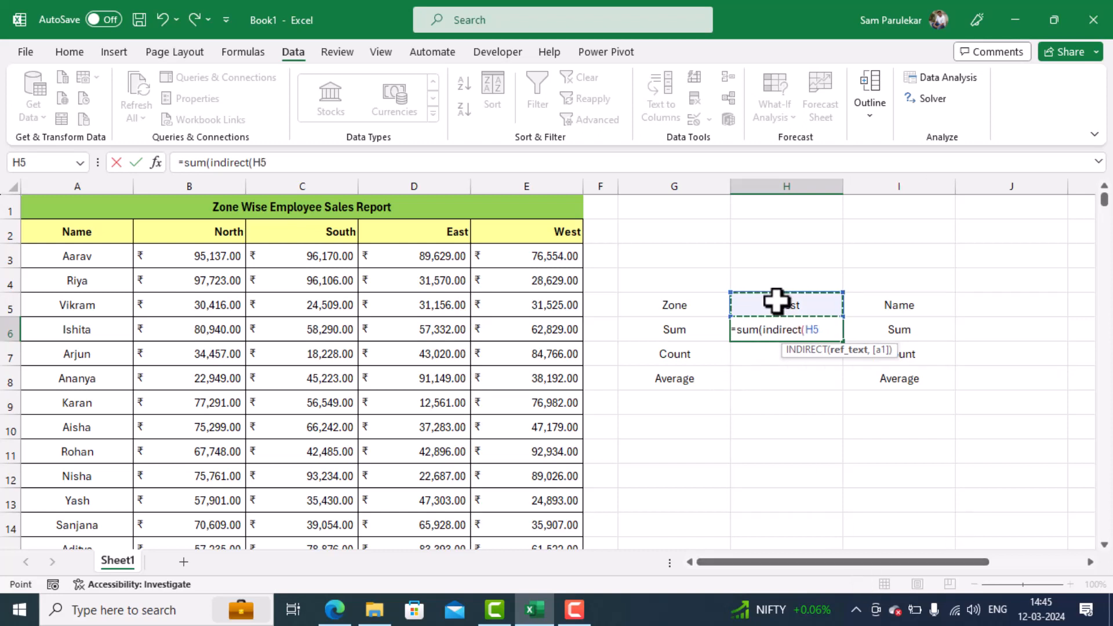
type(")")
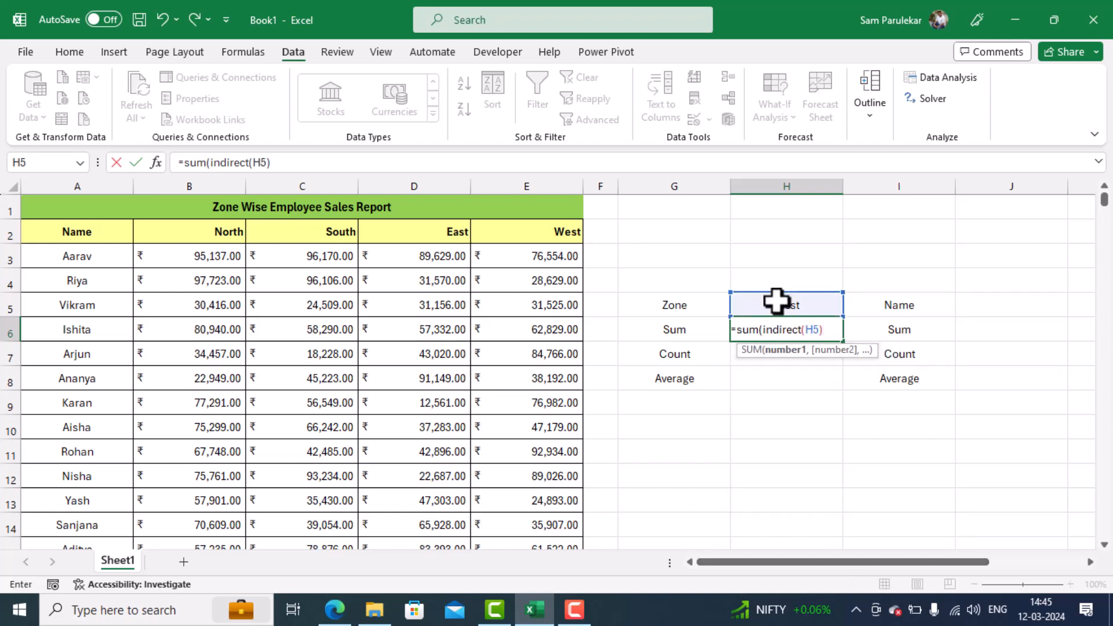
type(")")
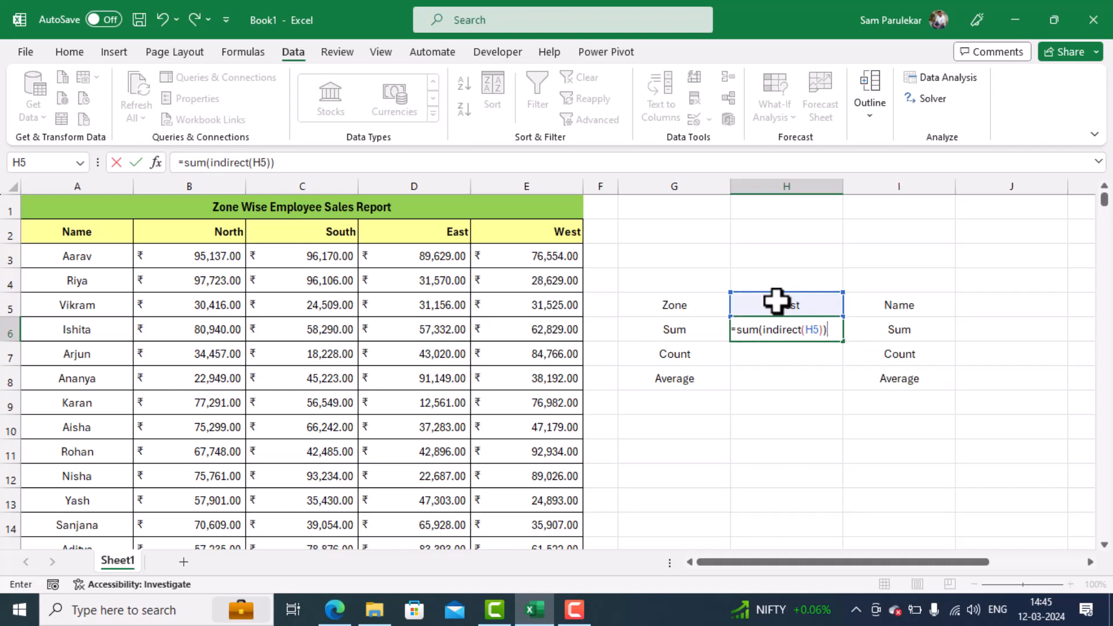
key("Return")
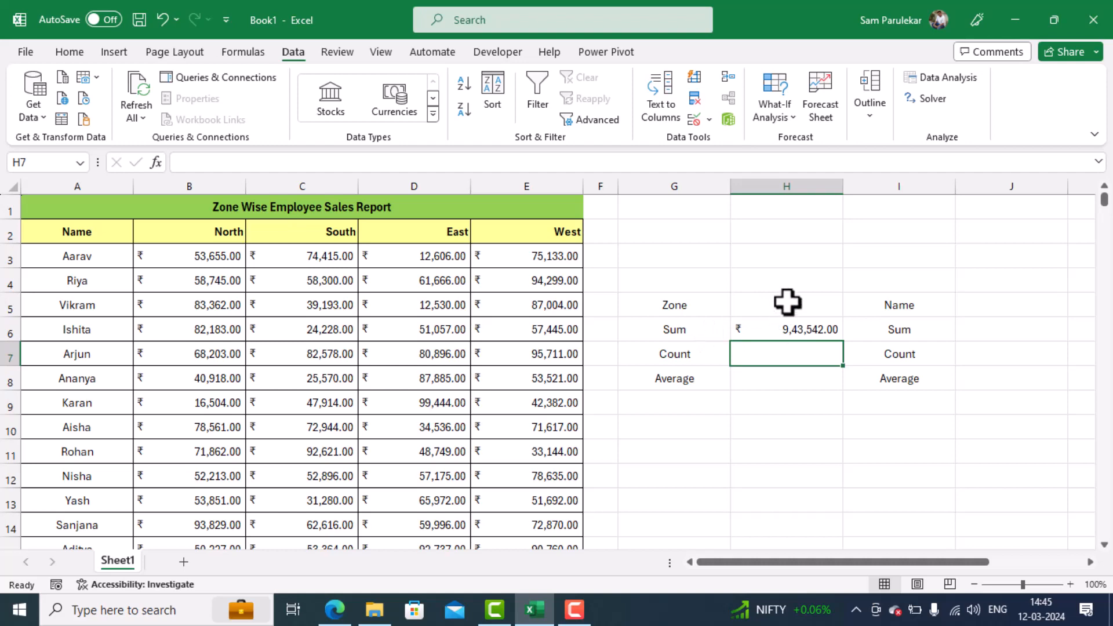
- Select the West sales figures in E3:E17 to check their sum against the total in H6
left_click(542, 257)
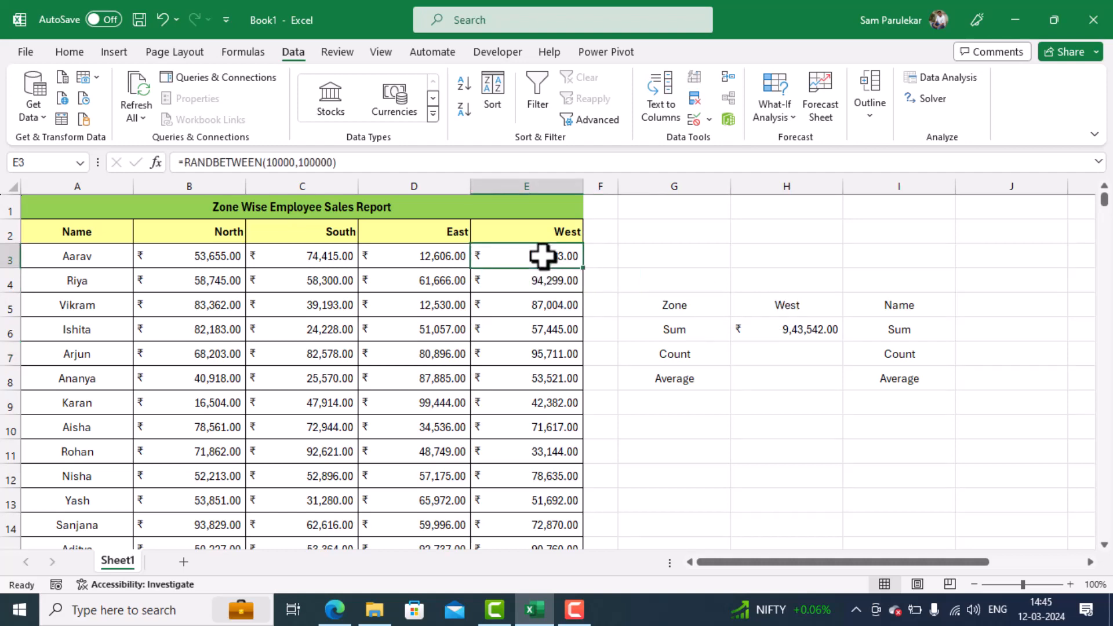
key("ctrl+shift+Down")
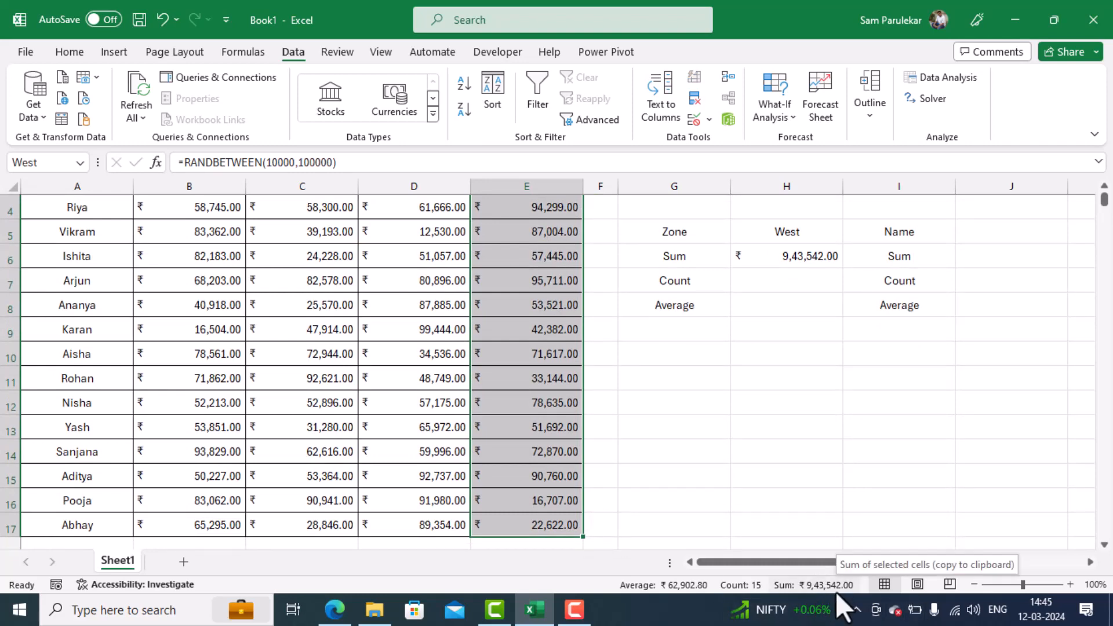
scroll(834, 475, "up", 1)
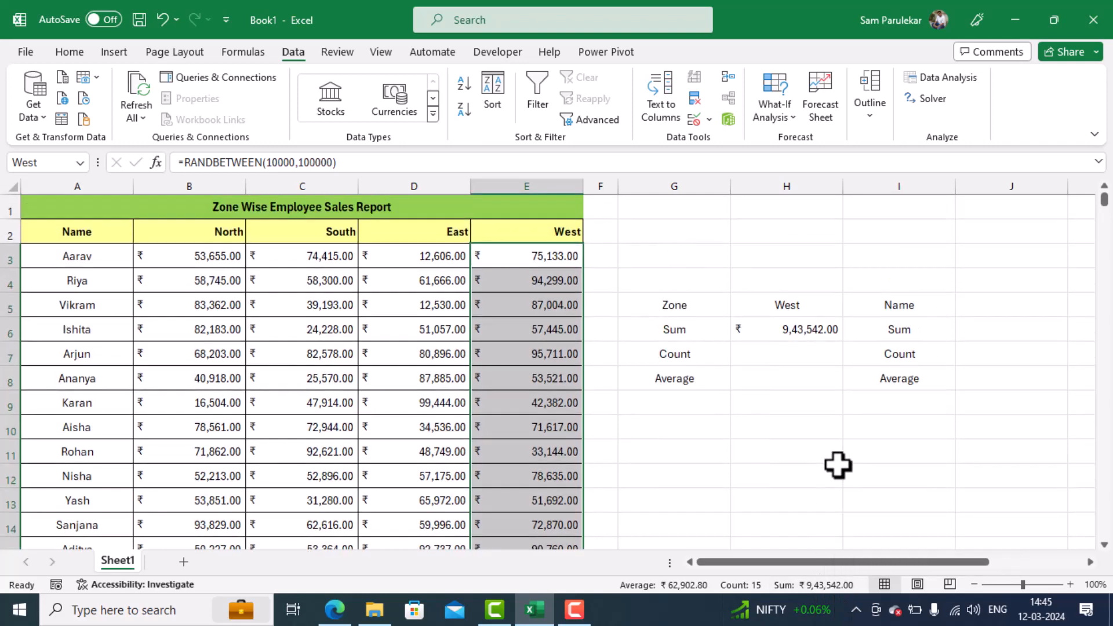
- Count the selected zone's sales entries in H7 with =COUNT(INDIRECT(H5)), and select the West figures E3:E17 to check the count
left_click(803, 362)
type("=")
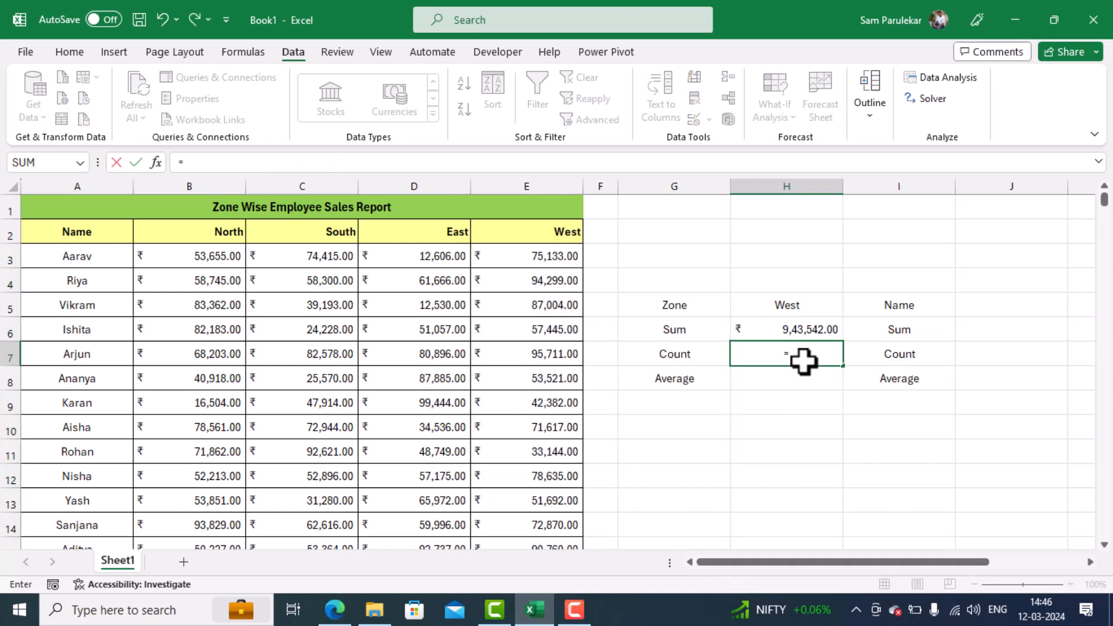
type("count")
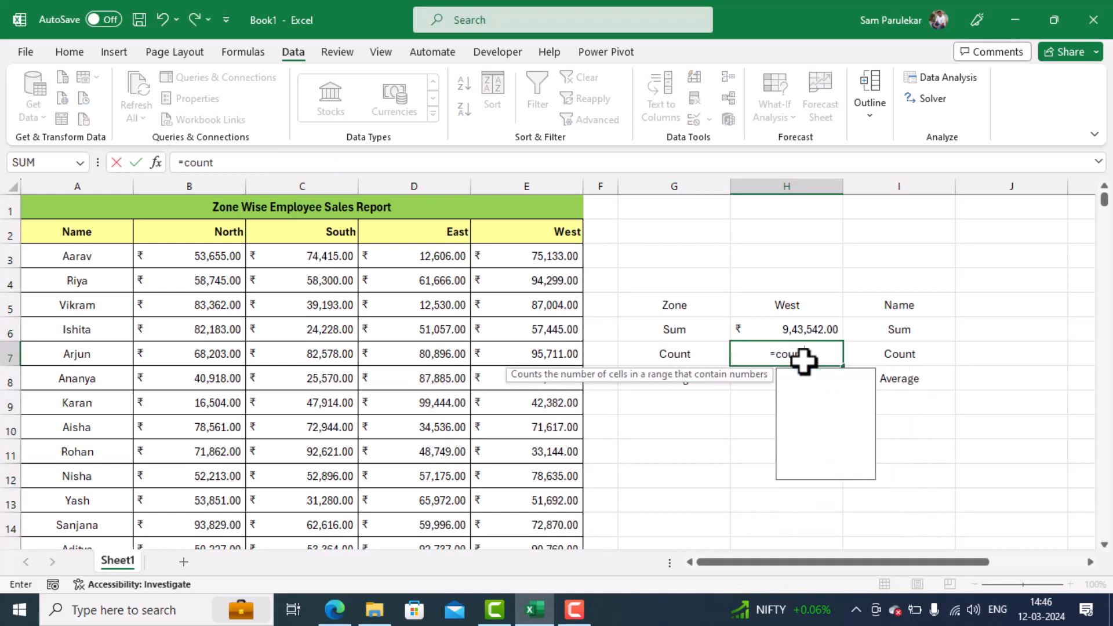
type("(")
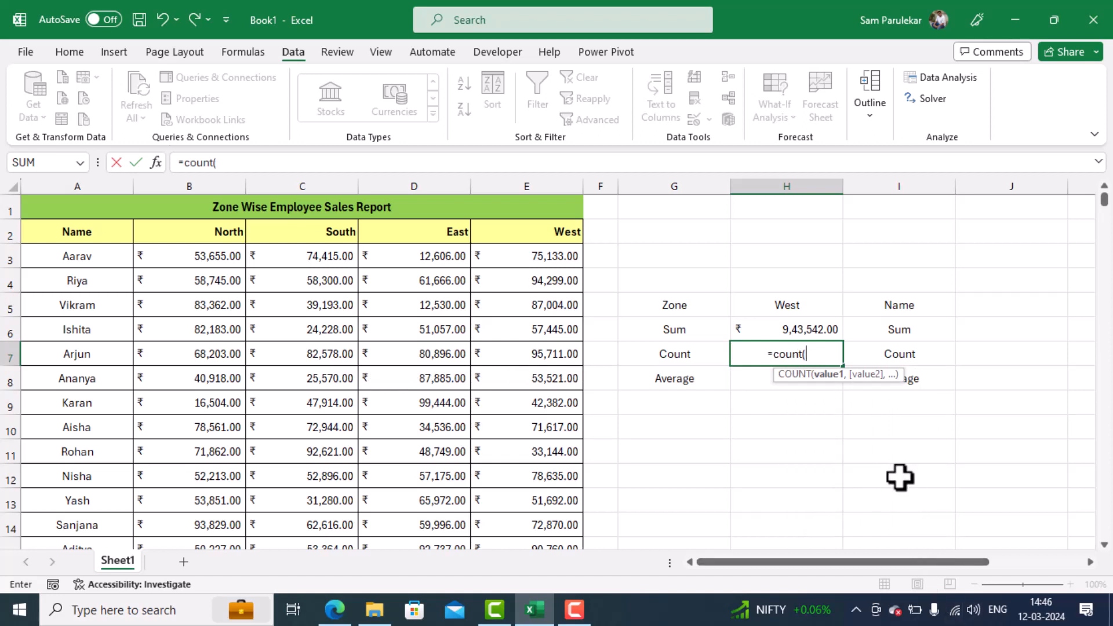
type("indire")
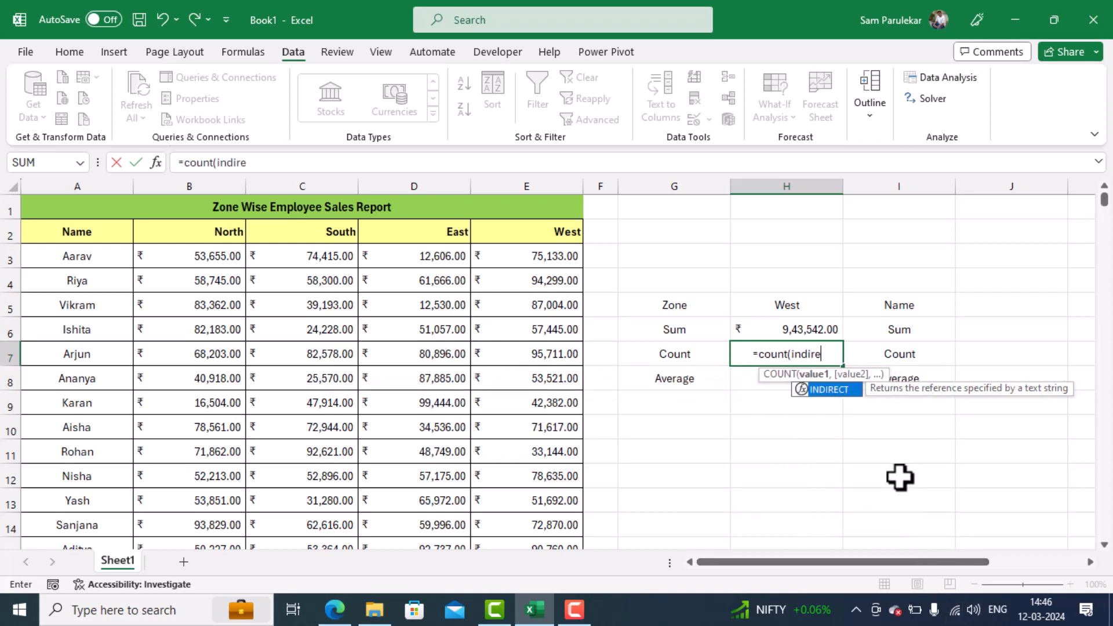
type("ct(")
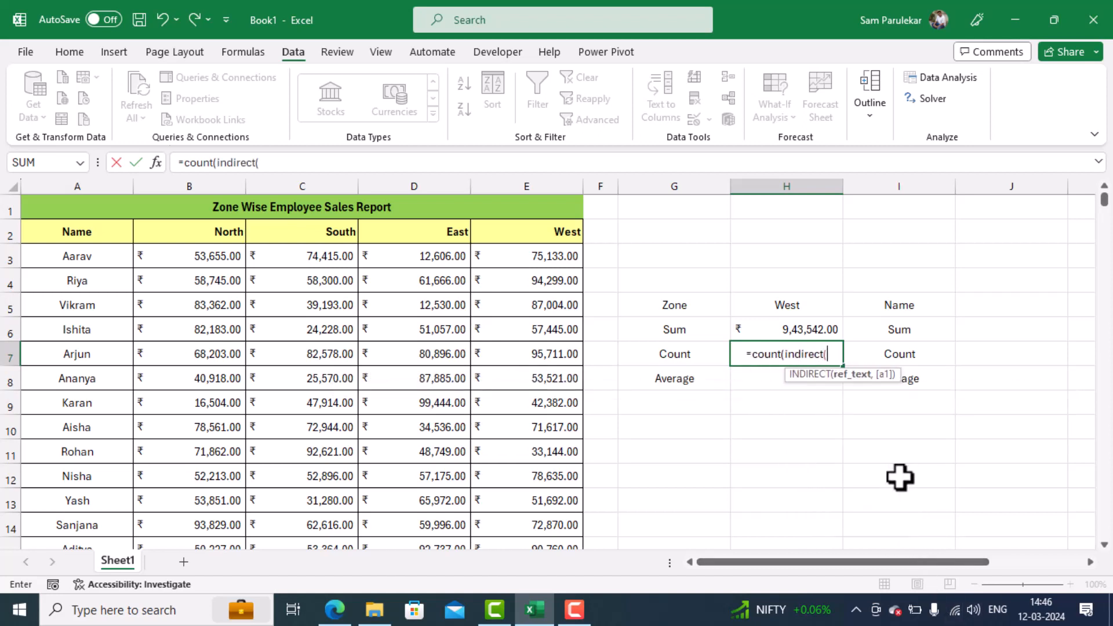
left_click(799, 306)
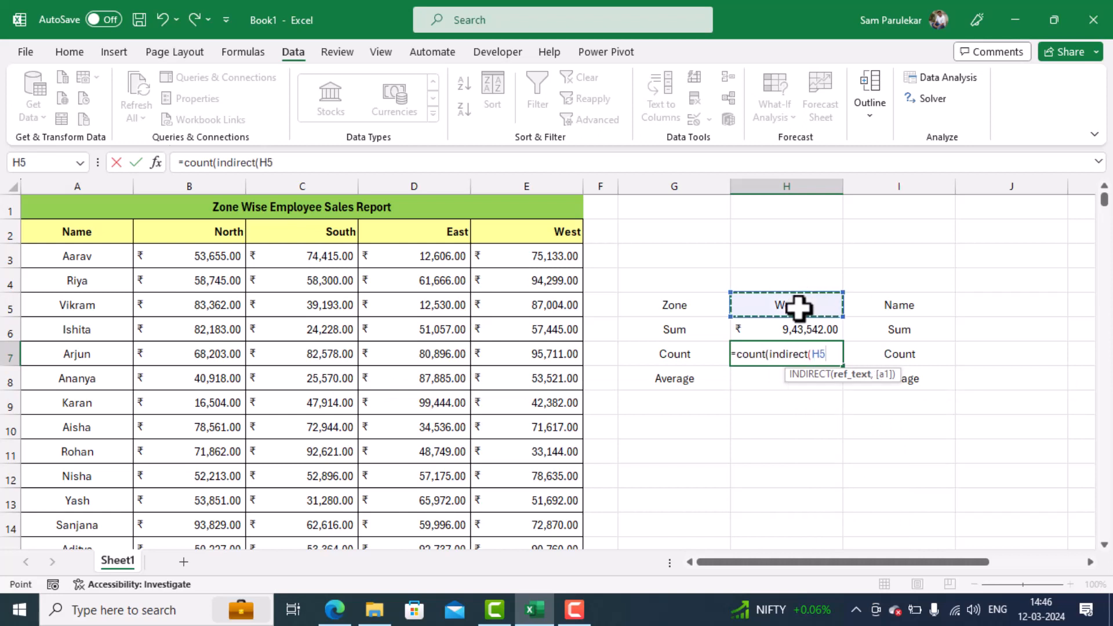
type(")")
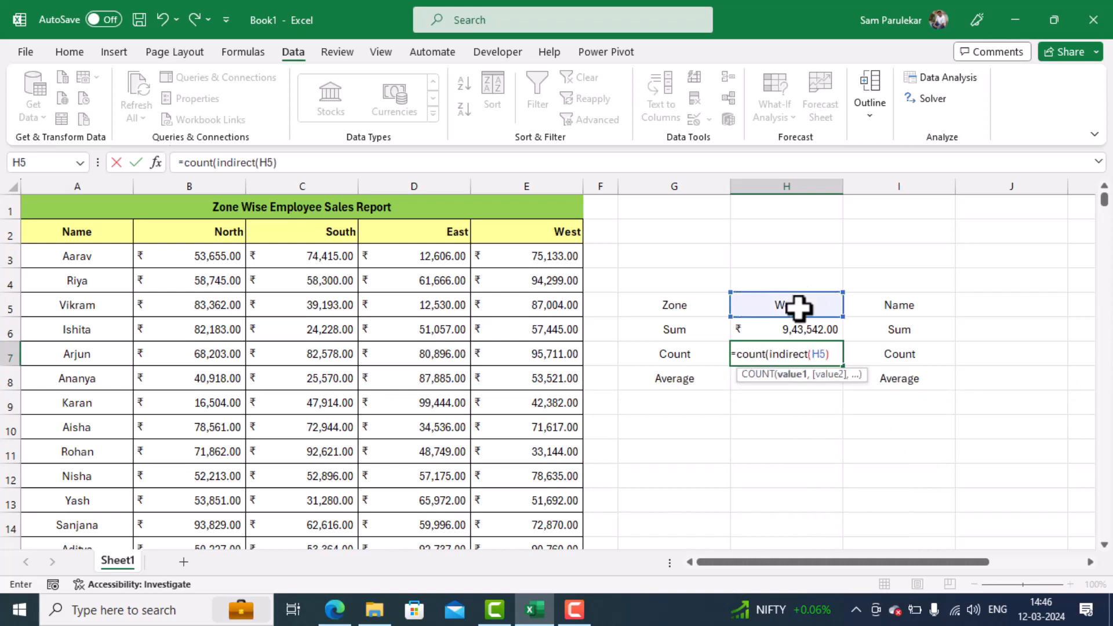
type(")")
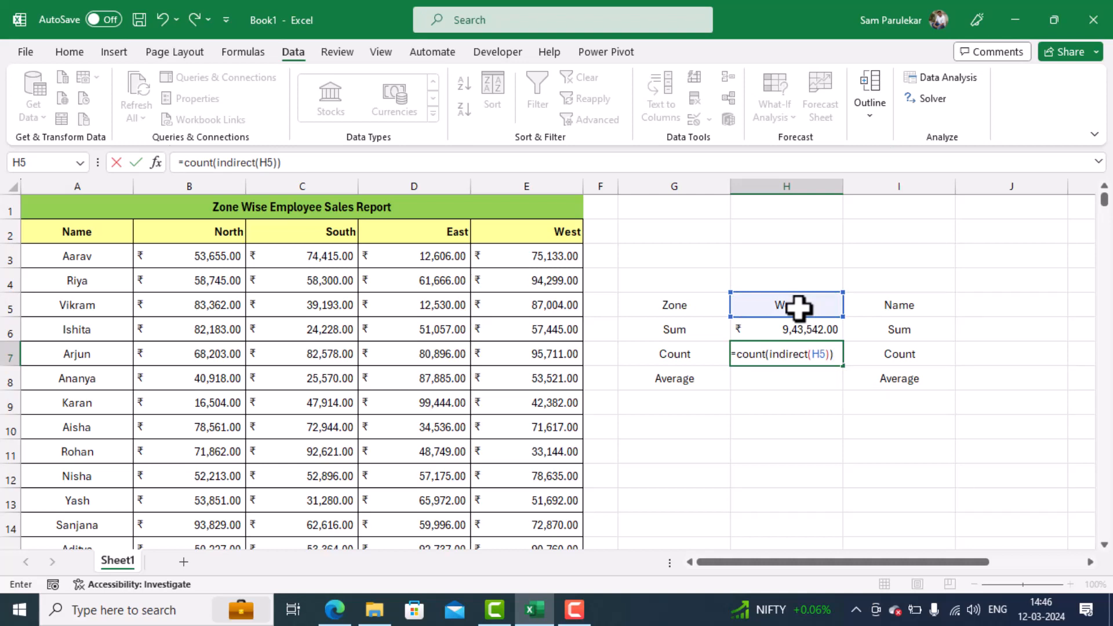
key("Return")
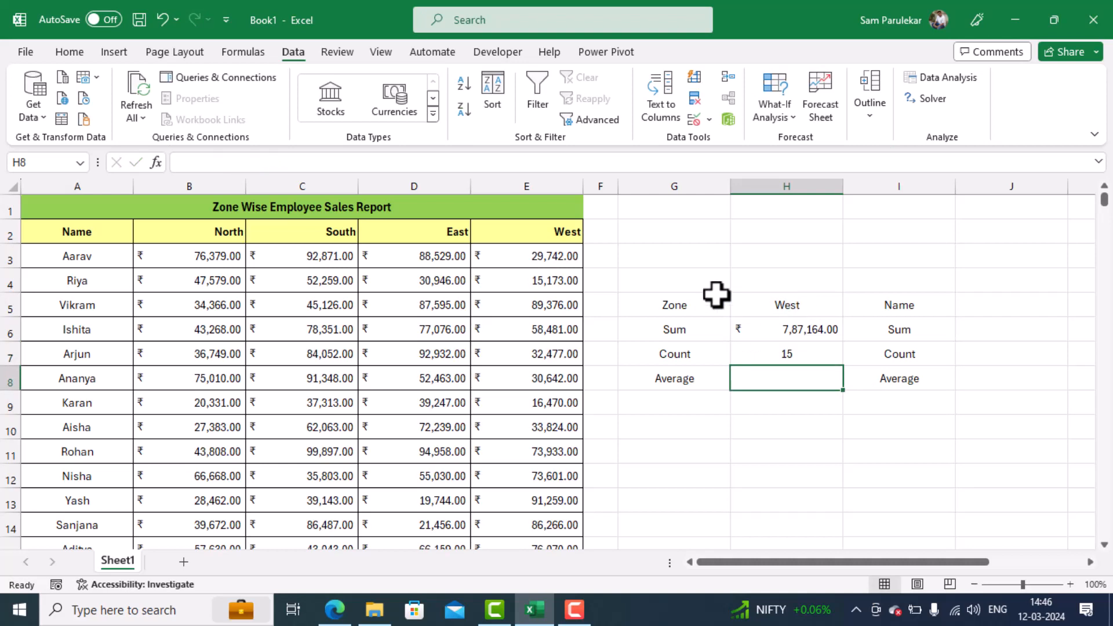
left_click(521, 260)
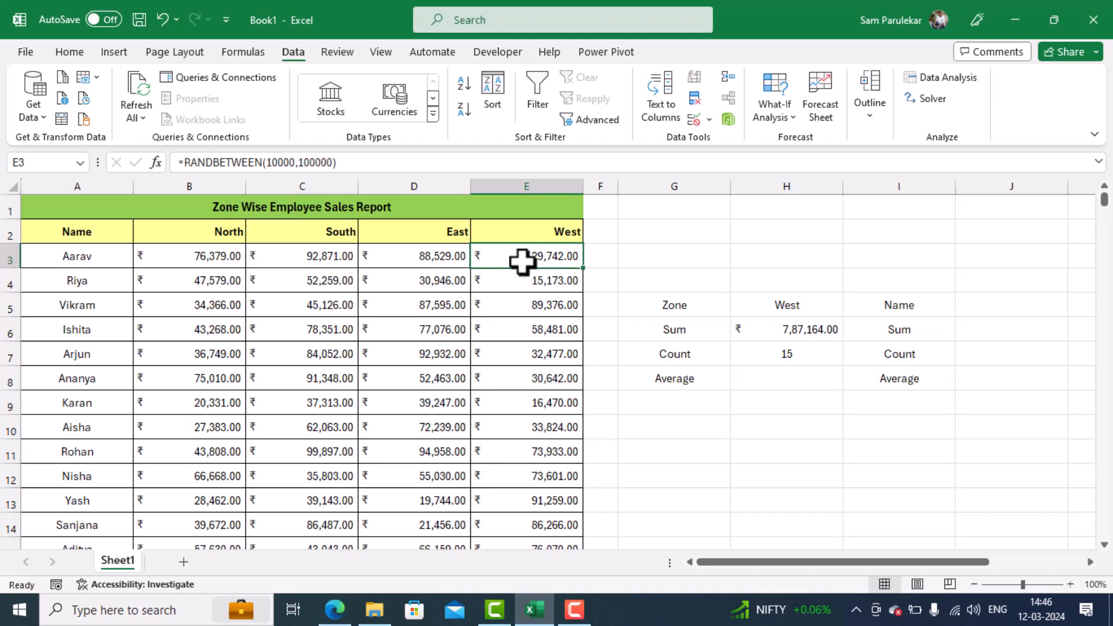
key("ctrl+shift+Down")
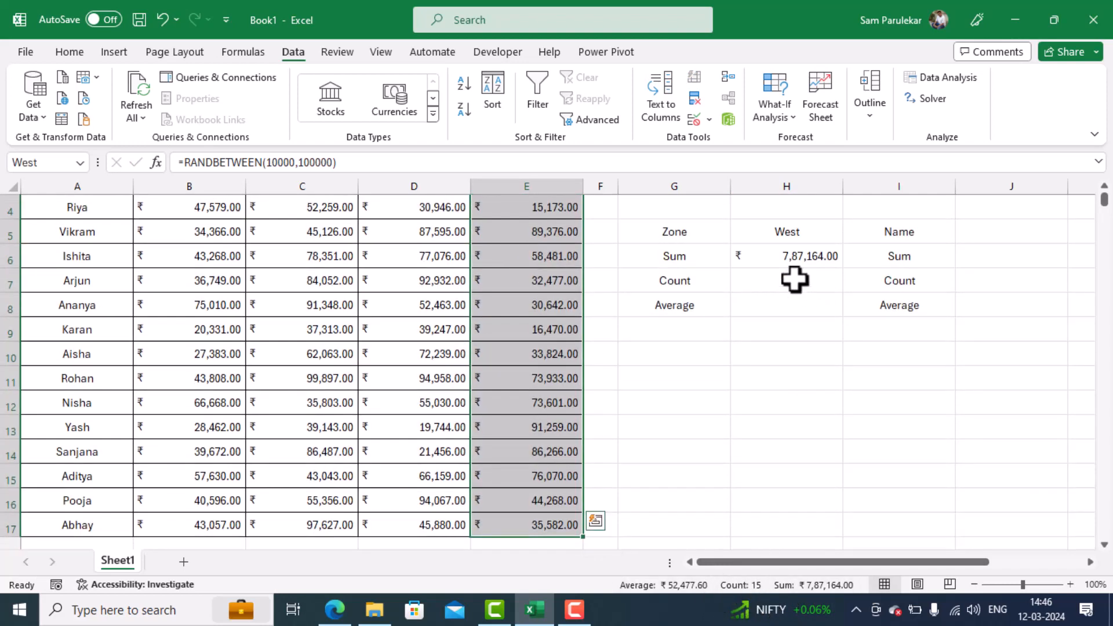
- Average the selected zone's sales in H8 with =AVERAGE(INDIRECT(H5))
left_click(780, 303)
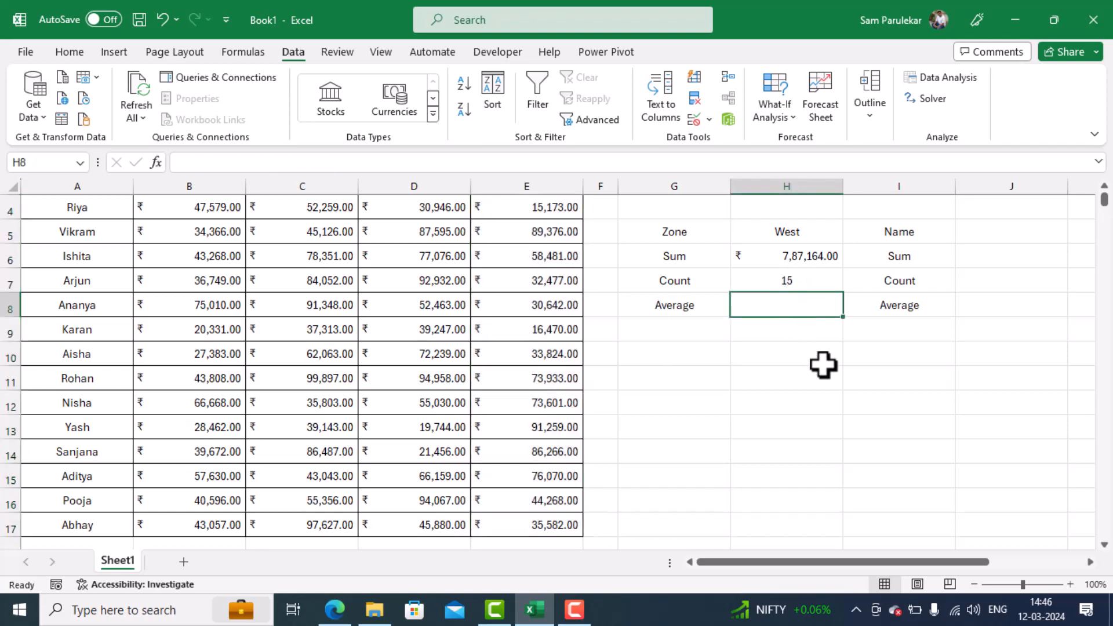
scroll(823, 365, "up", 1)
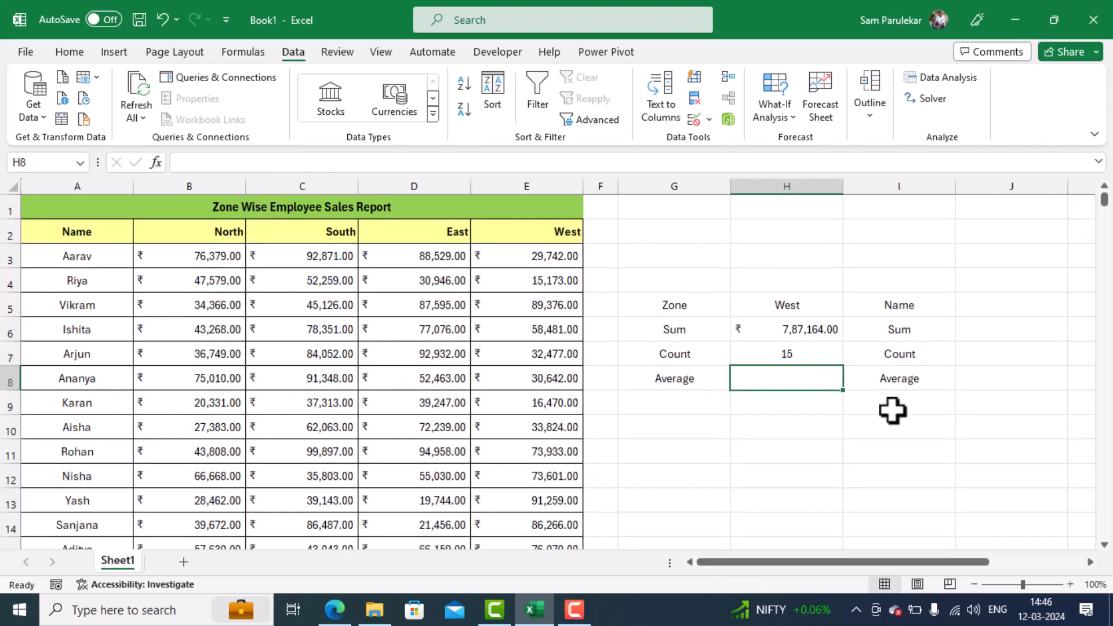
type("=a")
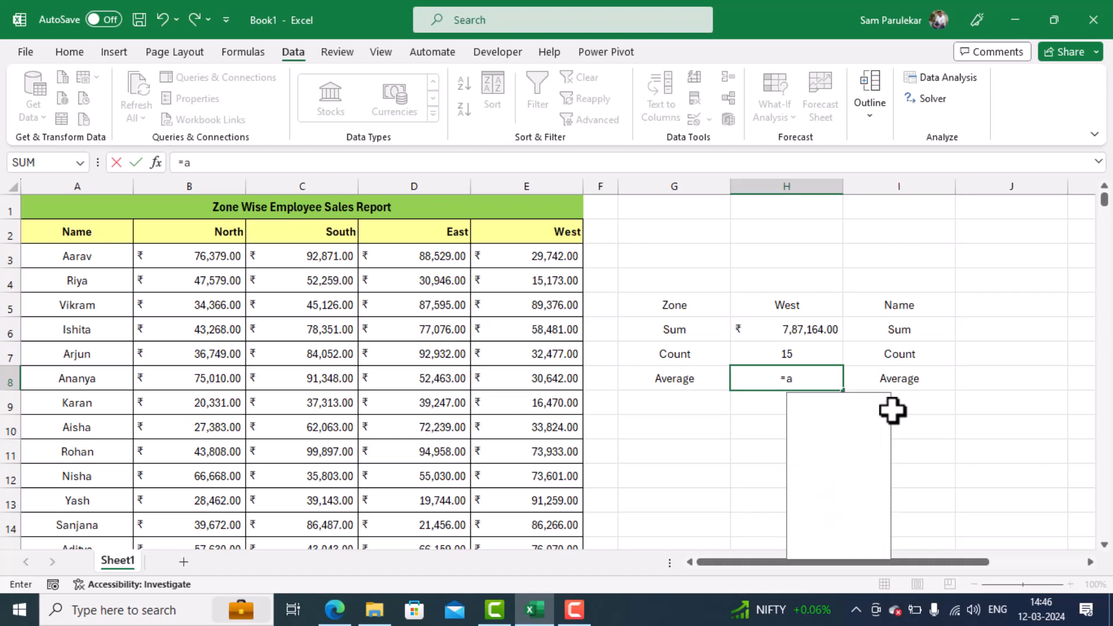
type("verage")
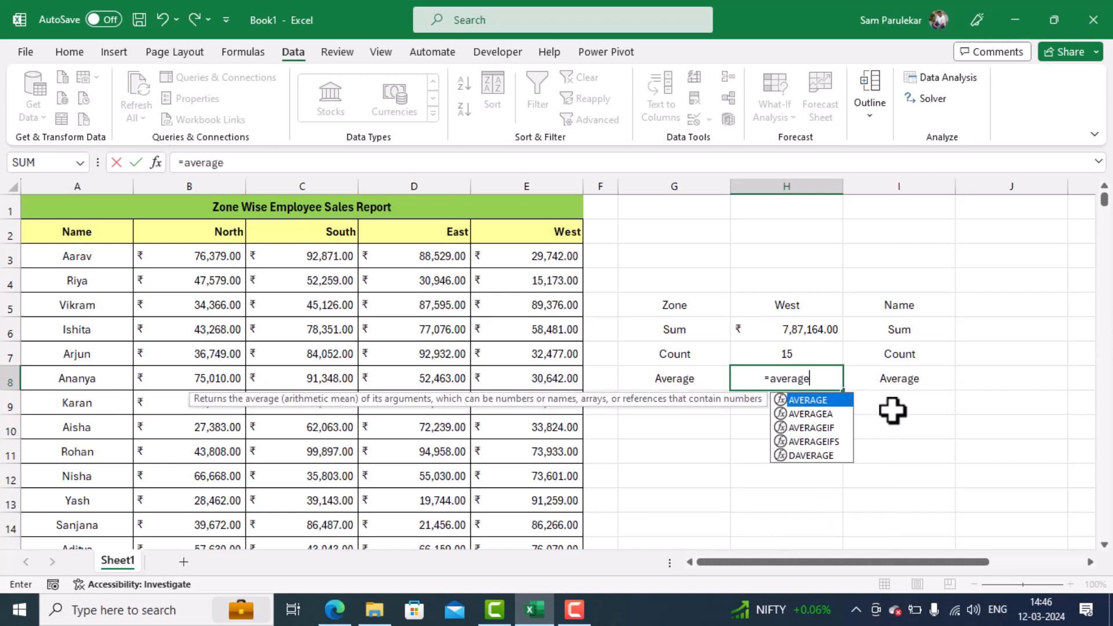
type("(i")
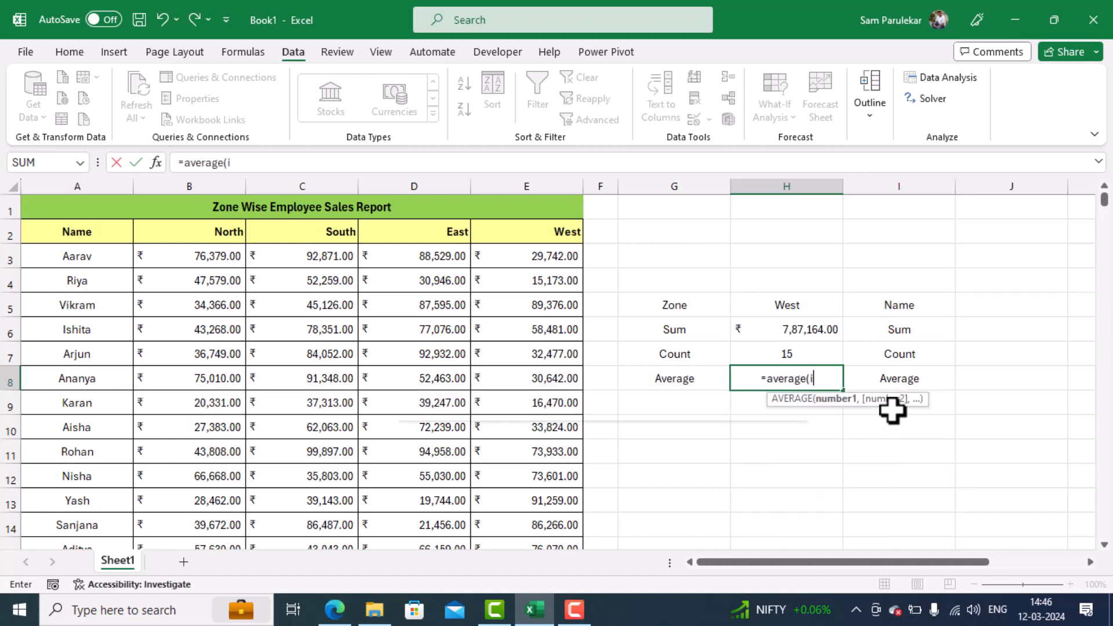
type("ndirec")
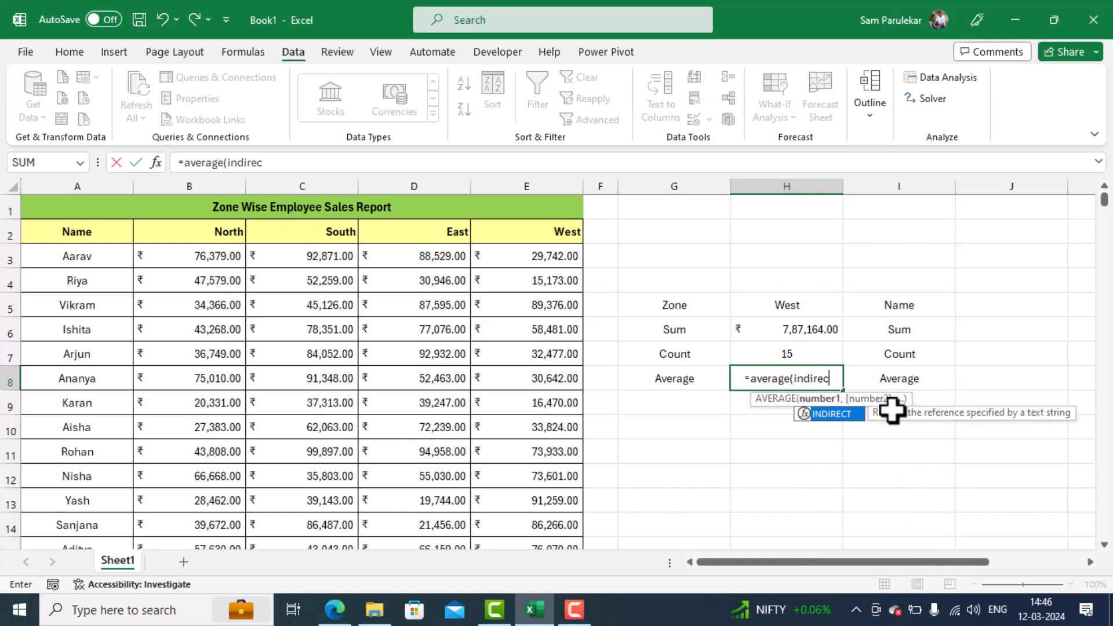
type("t(")
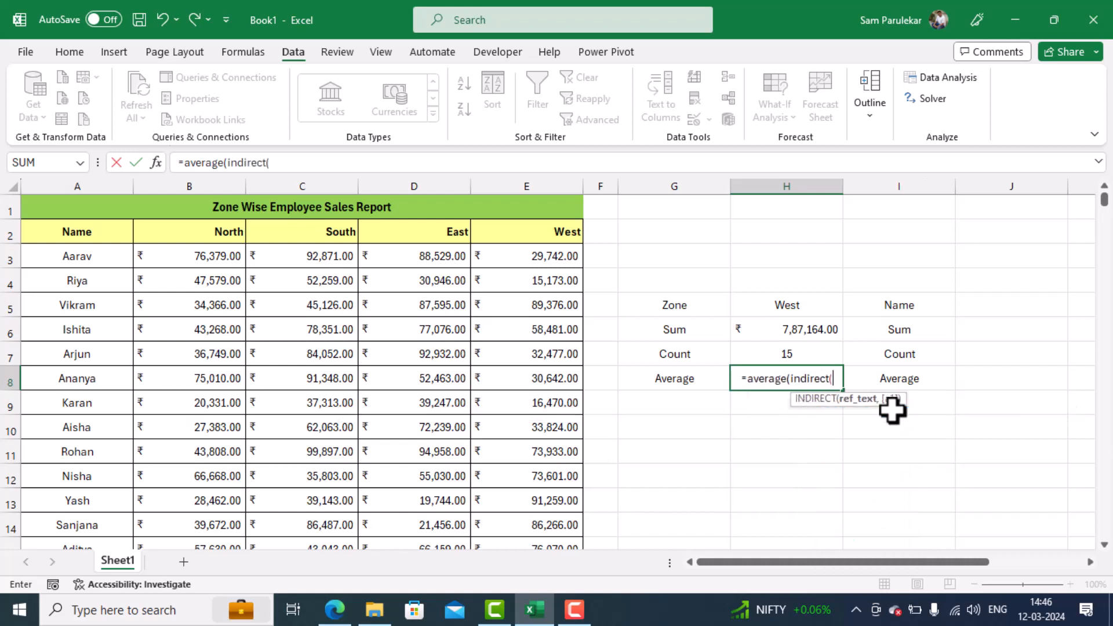
left_click(792, 300)
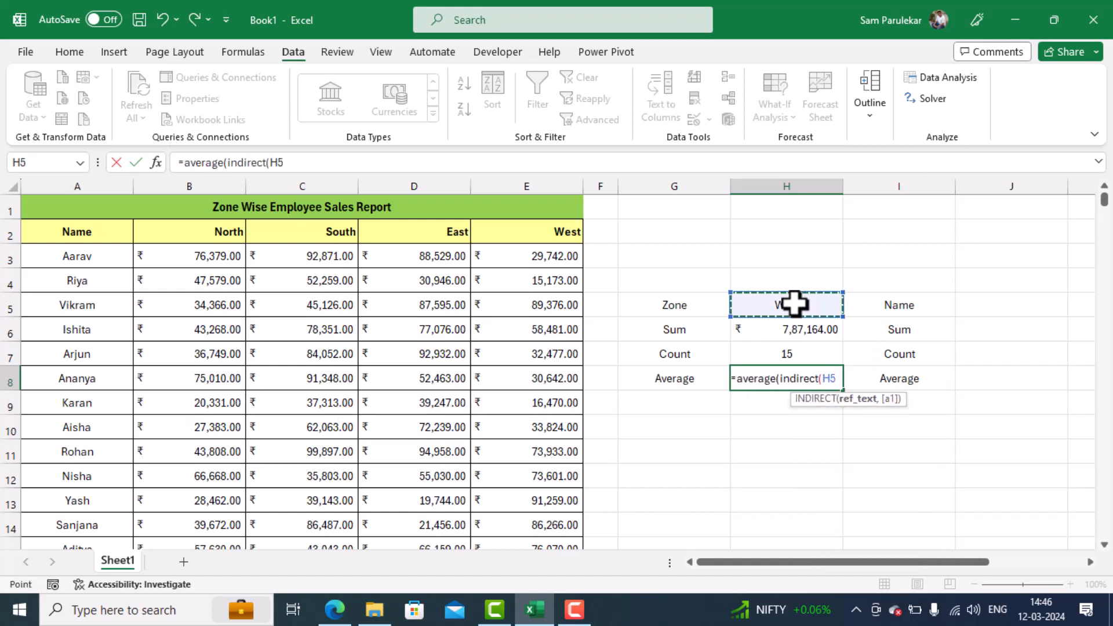
type(")")
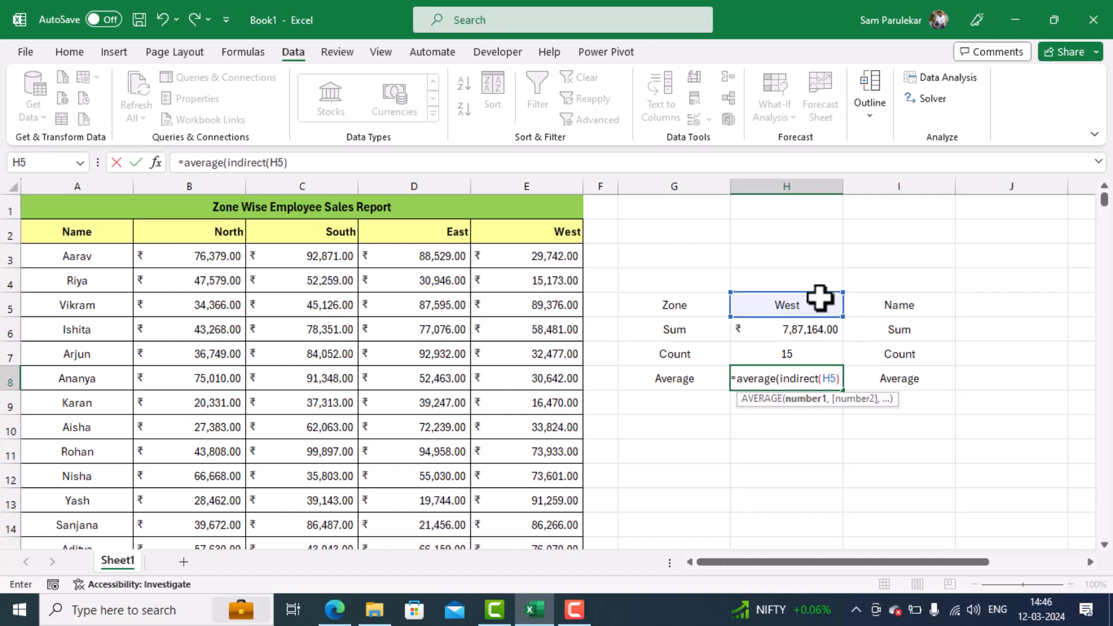
type(")")
key("Return")
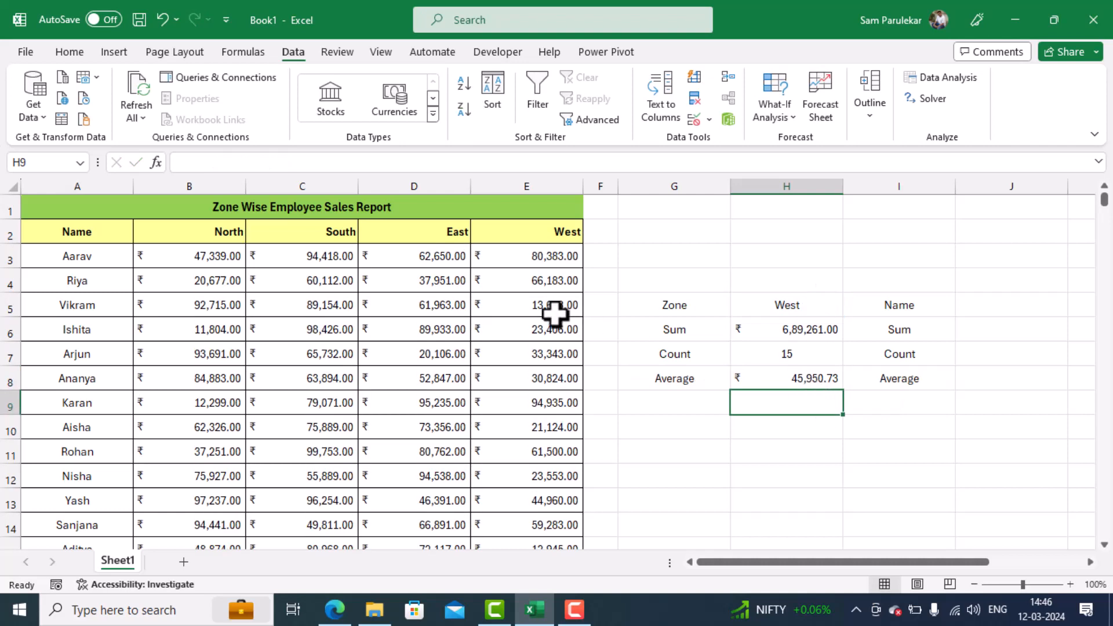
- Select the West sales figures in E3:E17 to check their average against H8
left_click(544, 256)
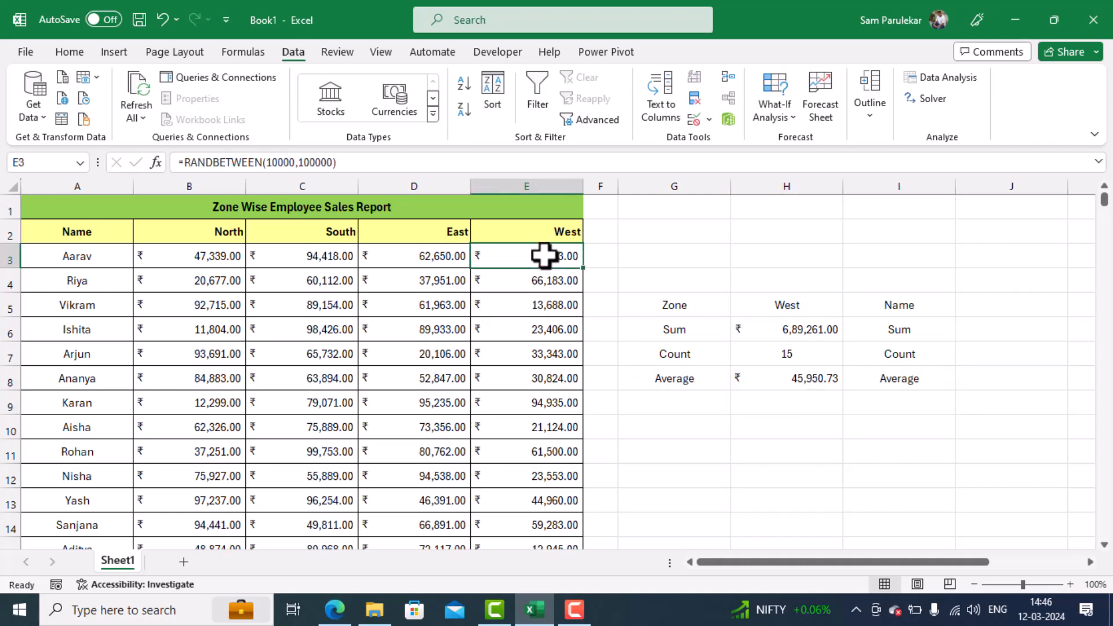
key("ctrl+shift+Down")
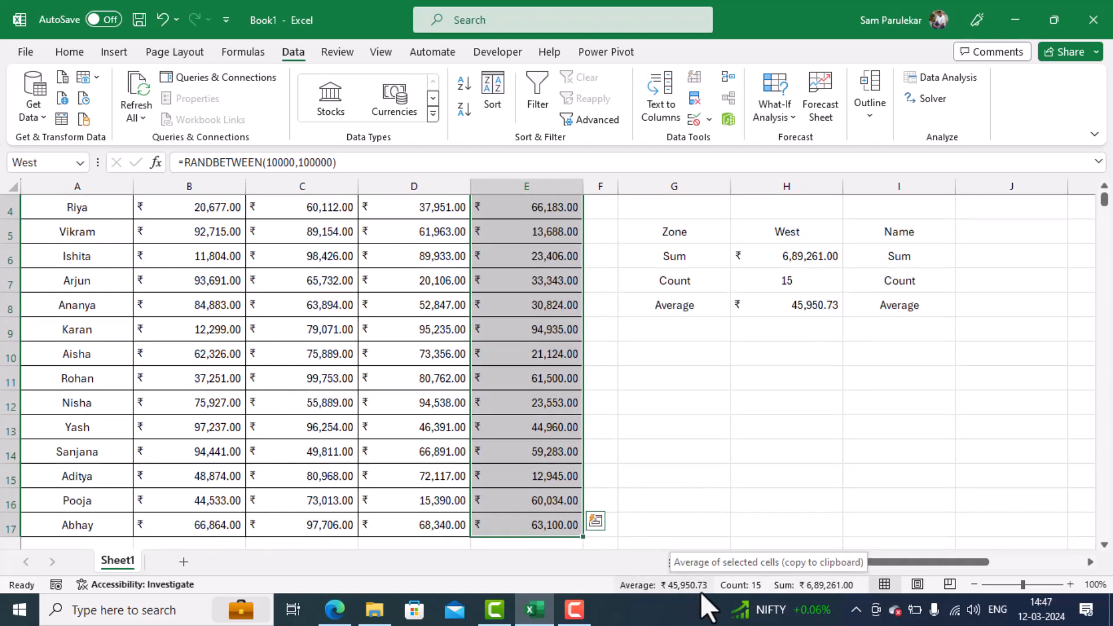
scroll(797, 410, "up", 1)
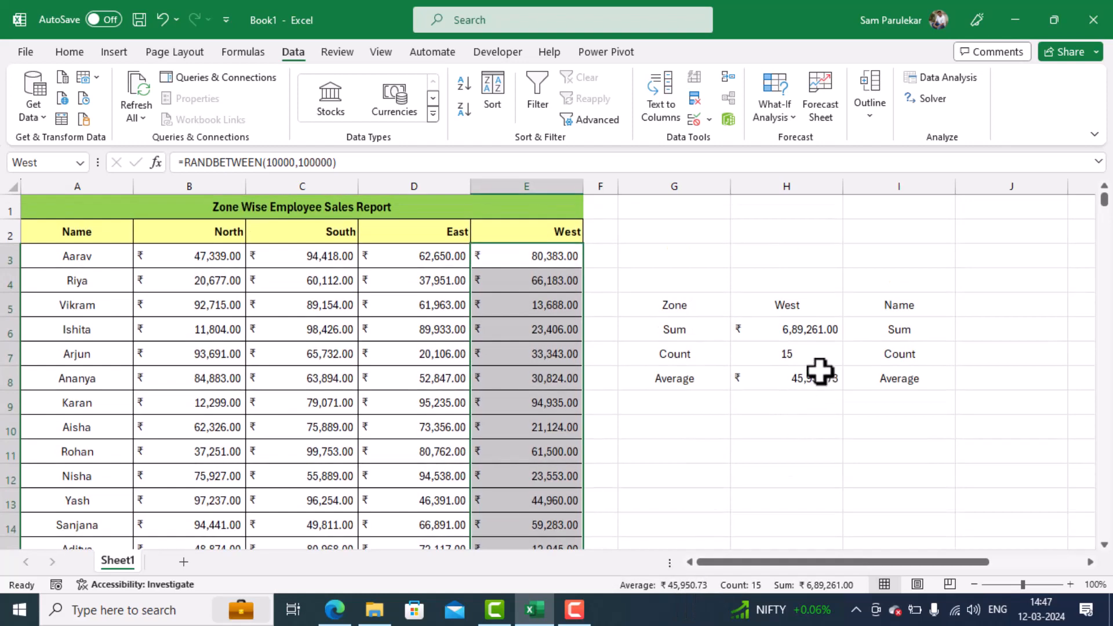
- Add a list data validation dropdown to J5 with the employee names in =$A$3:$A$17 as its source
left_click(985, 304)
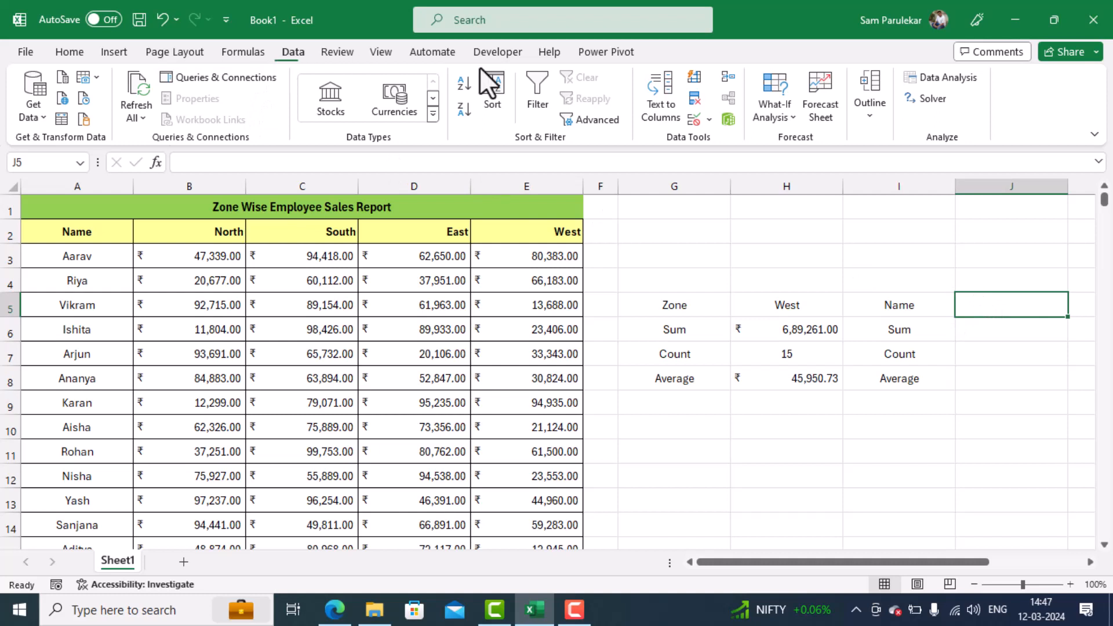
left_click(710, 120)
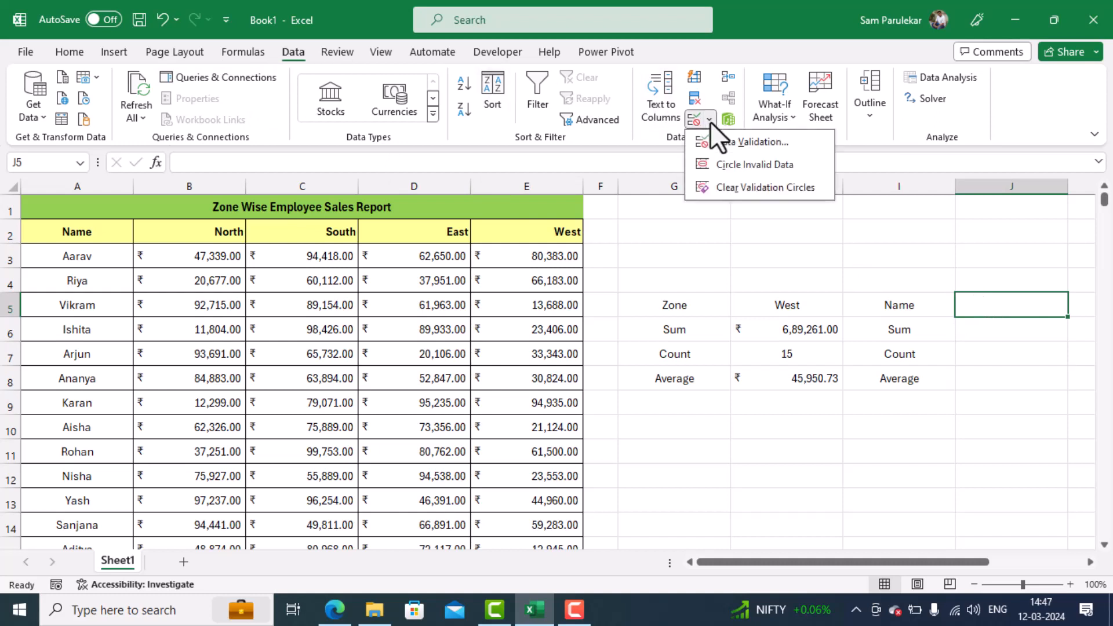
left_click(729, 141)
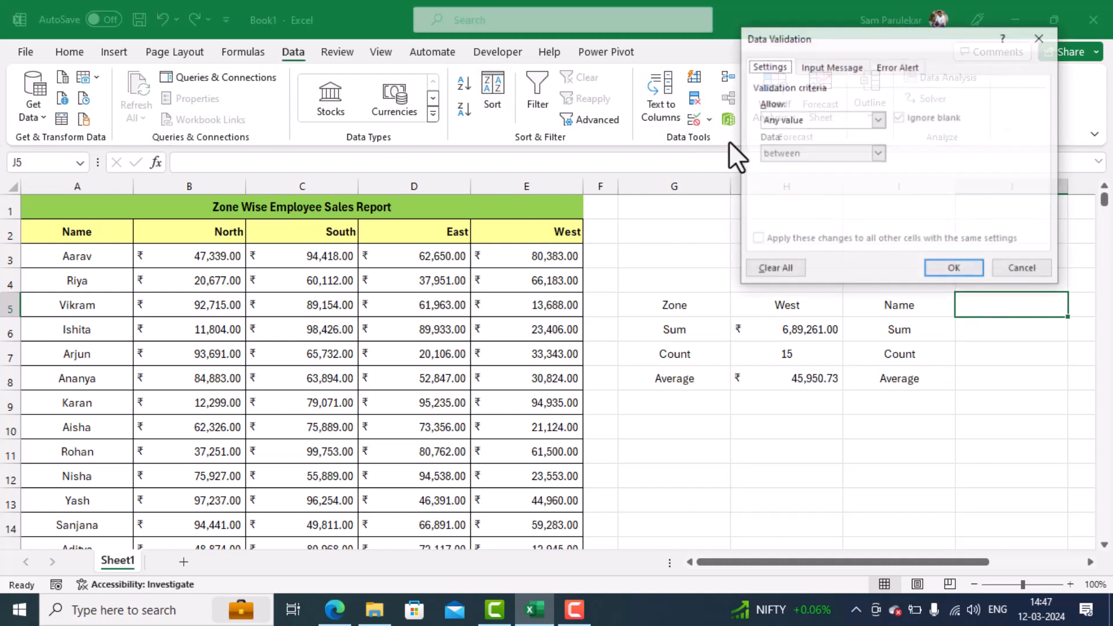
left_click(802, 120)
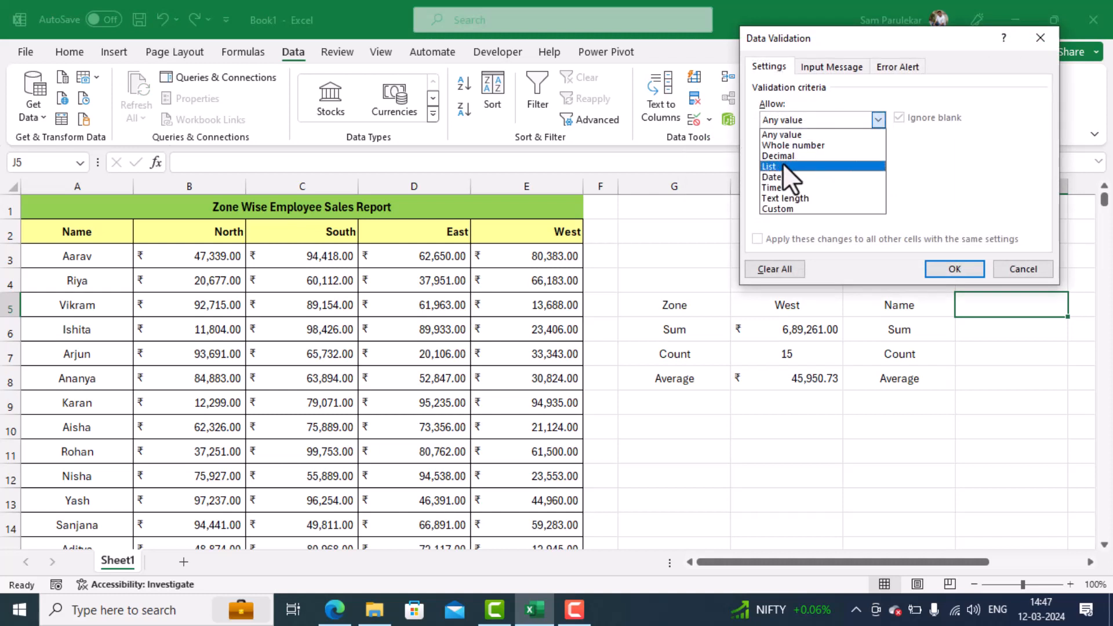
left_click(782, 162)
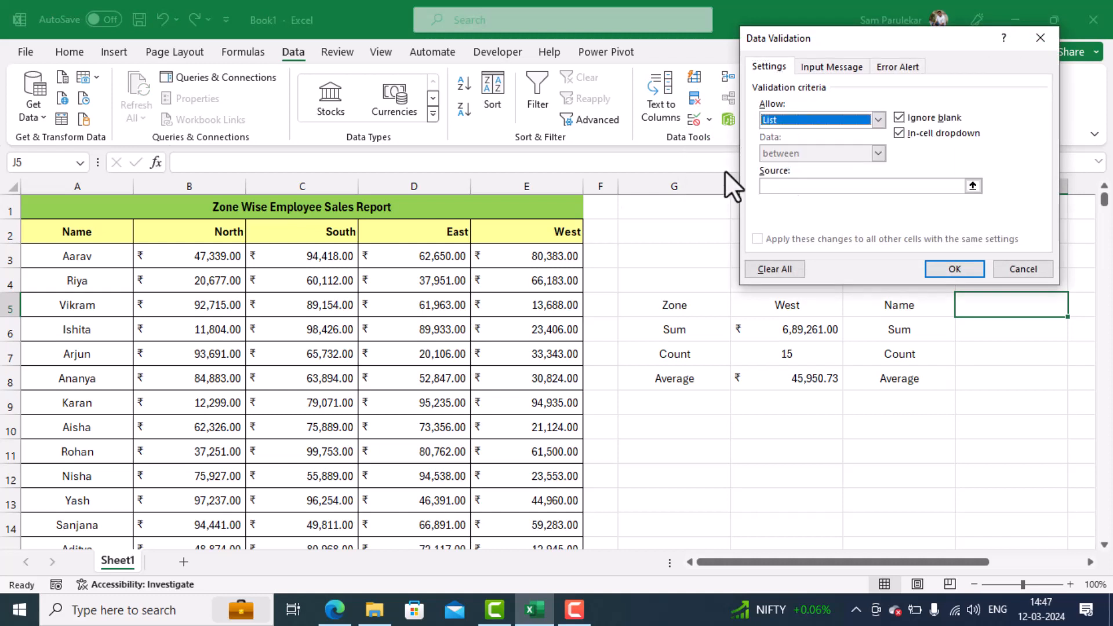
left_click(801, 181)
left_click(84, 261)
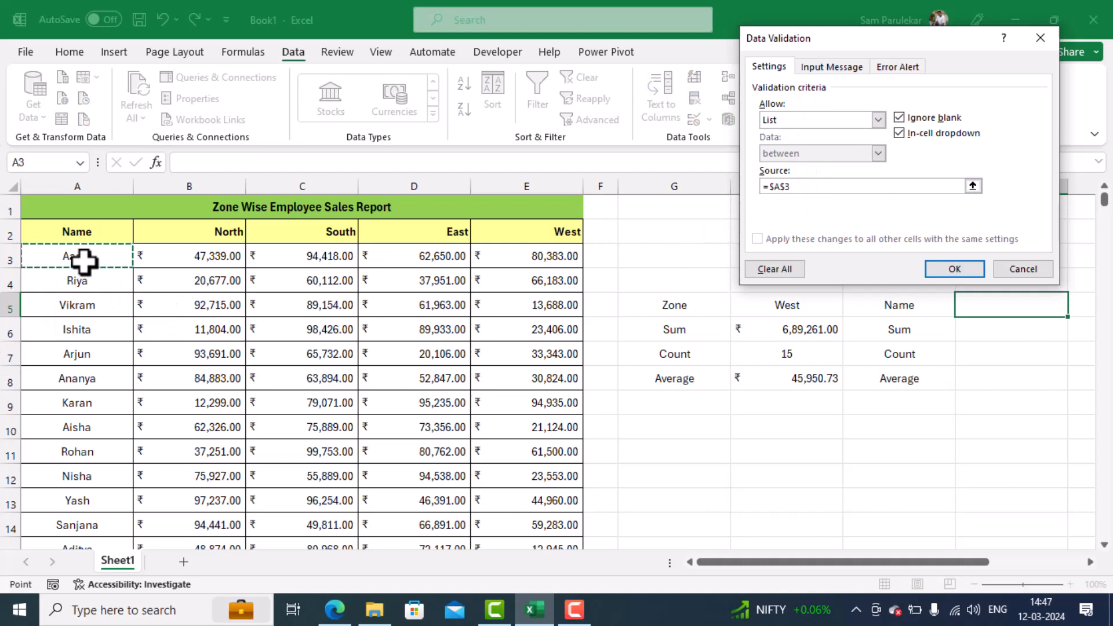
key("ctrl+shift+Down")
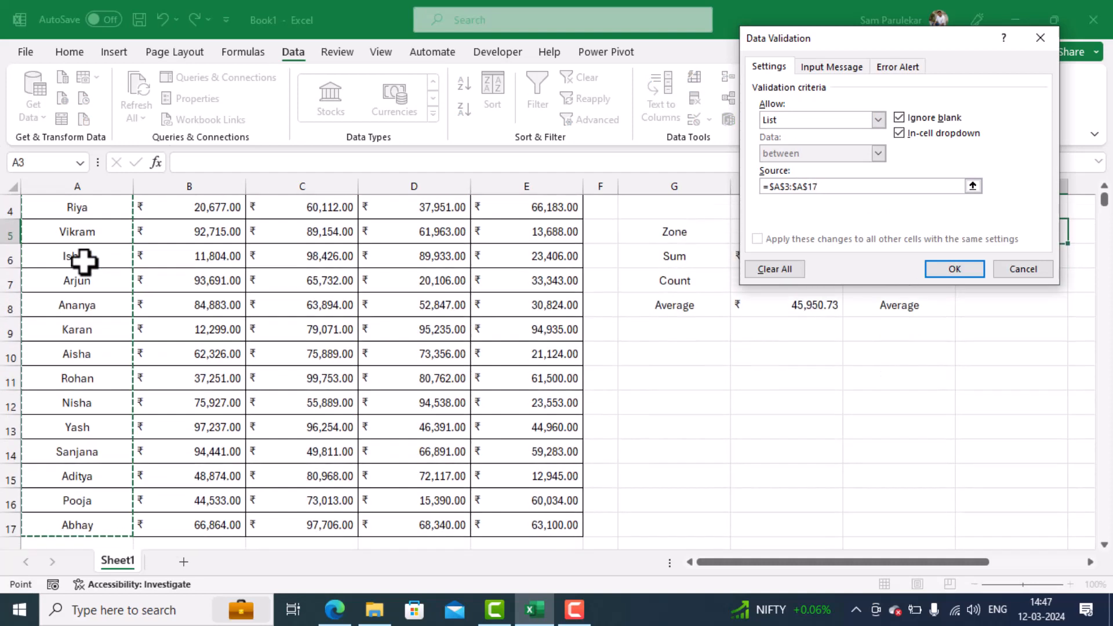
left_click(954, 275)
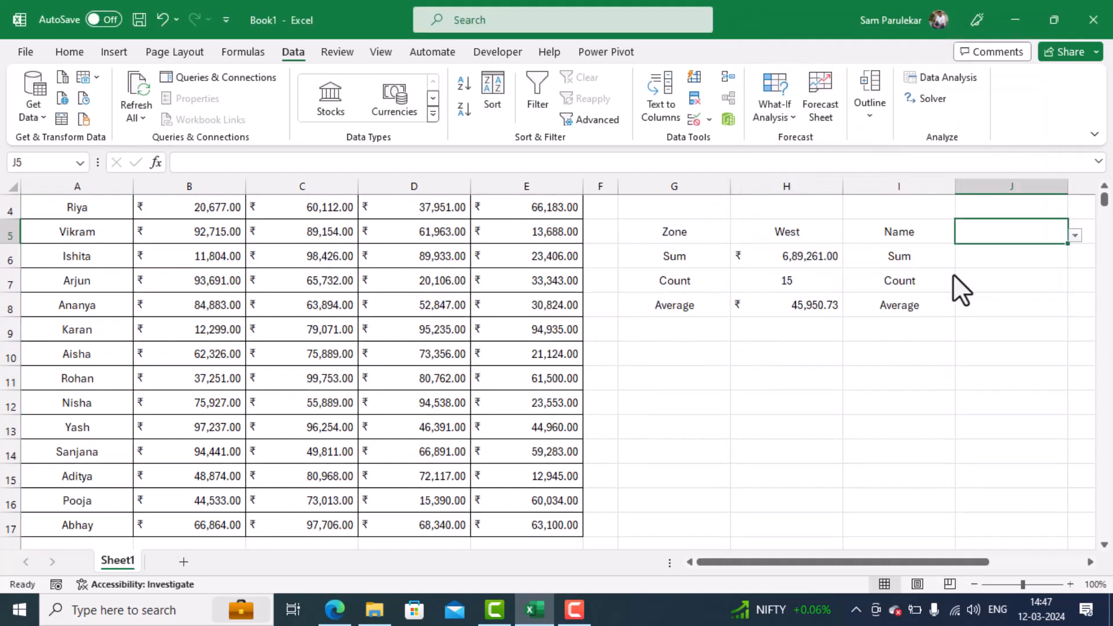
- Choose the second employee in the name dropdown in J5, the one listed in row 4 of the report
scroll(994, 304, "up", 1)
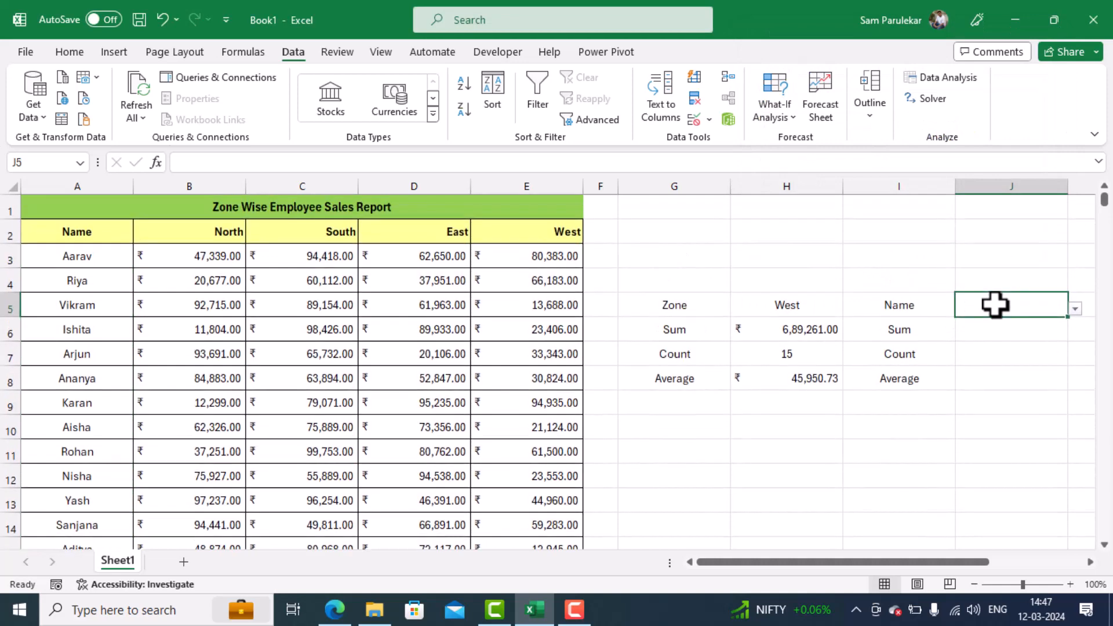
left_click(1073, 307)
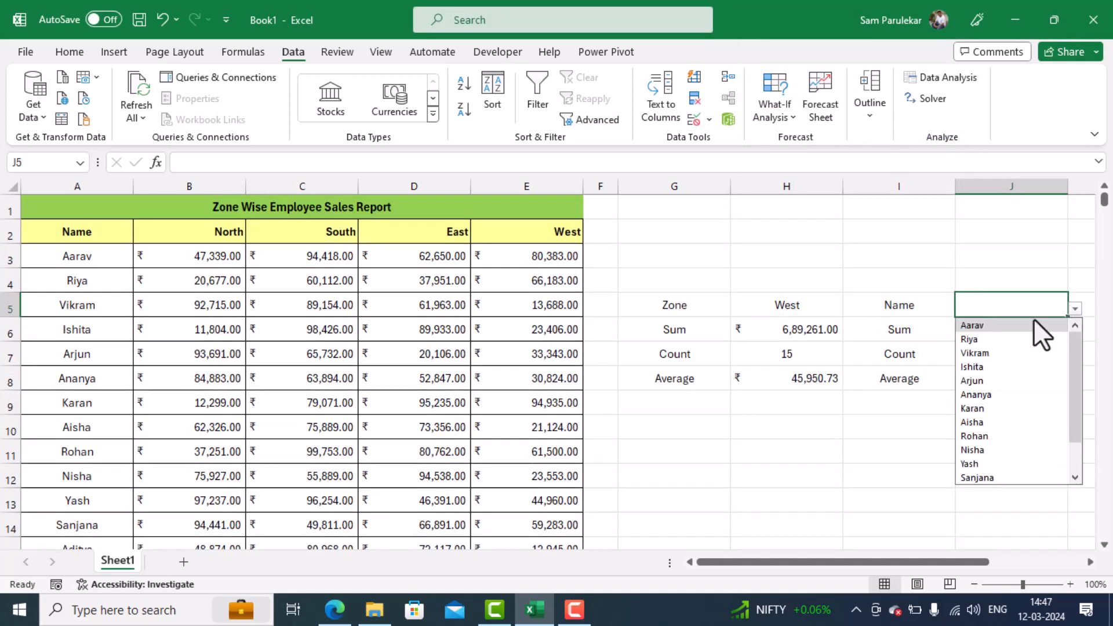
left_click(982, 339)
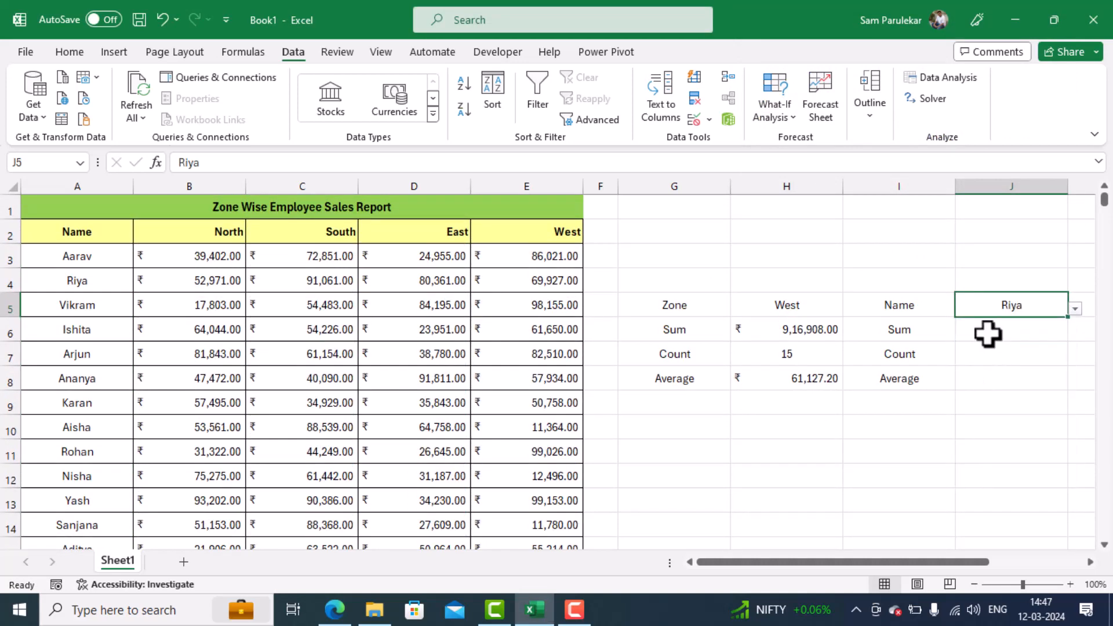
- Try to total the selected employee's sales in J6 with =SUM(J5)
left_click(987, 334)
type("=s")
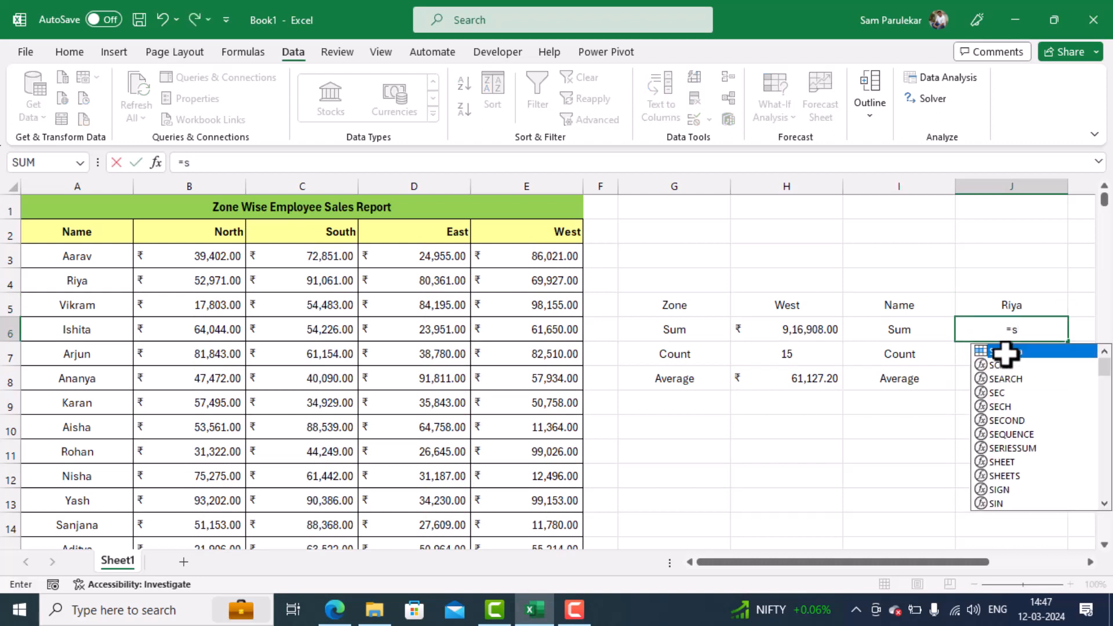
type("um(")
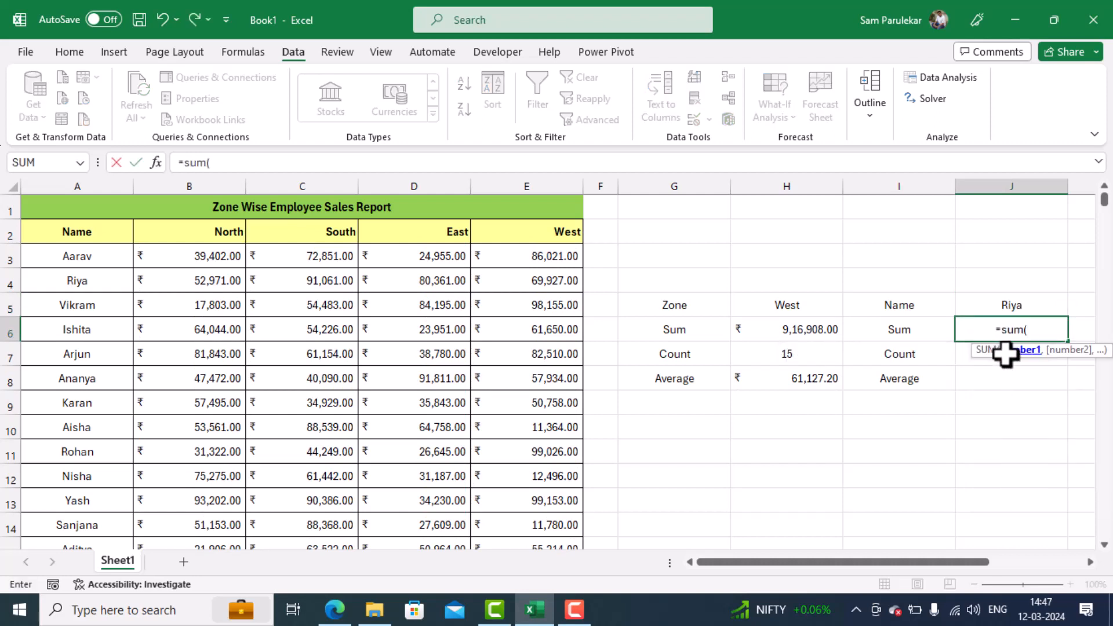
left_click(1023, 304)
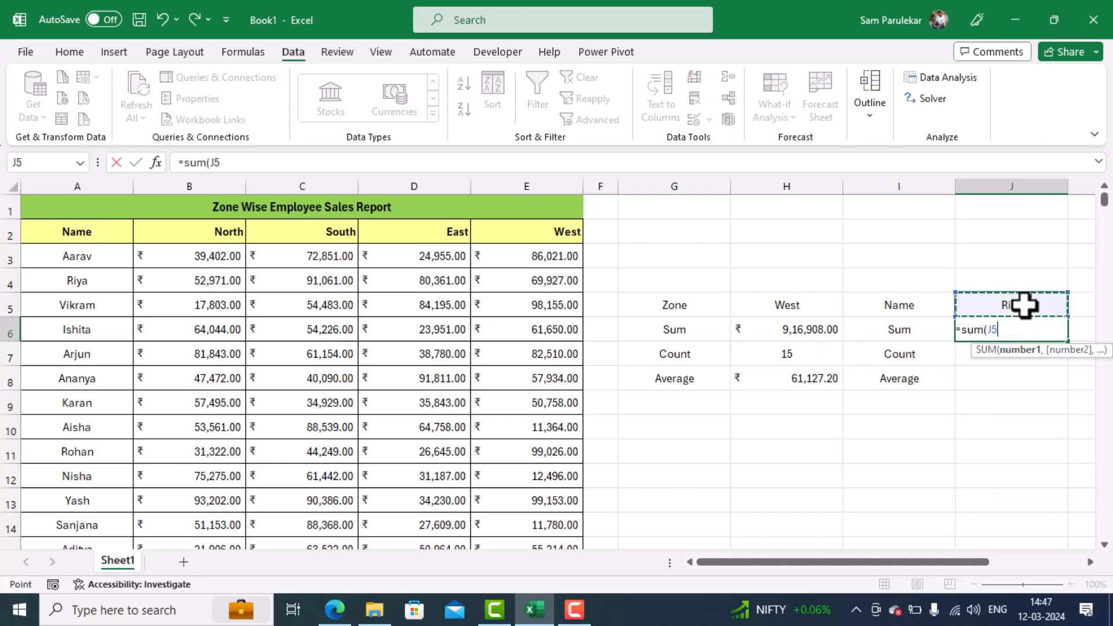
type(")")
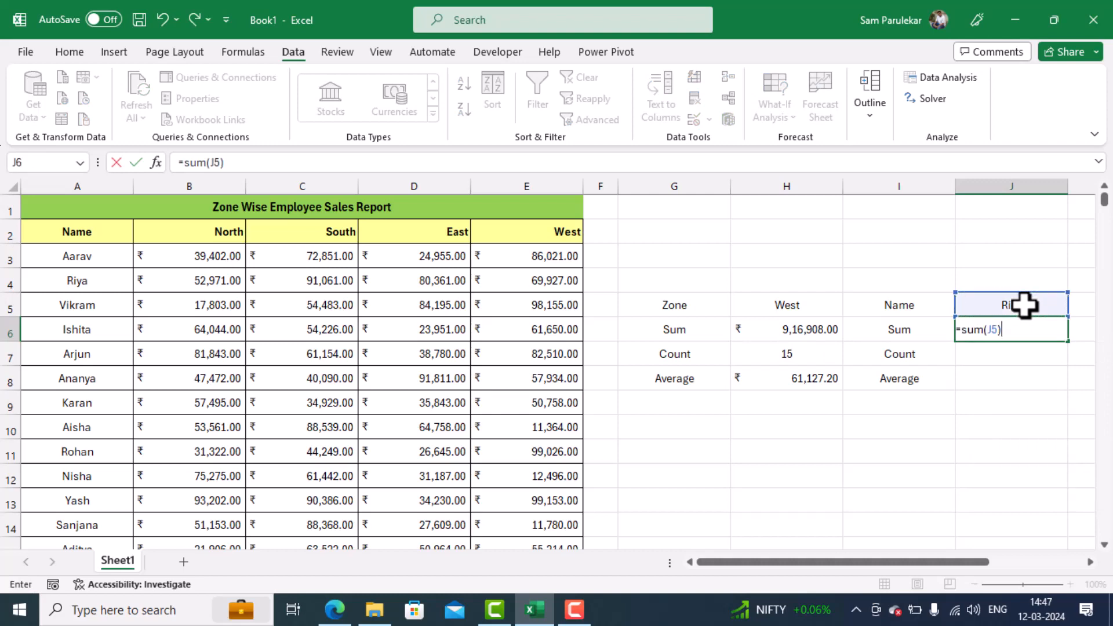
key("Return")
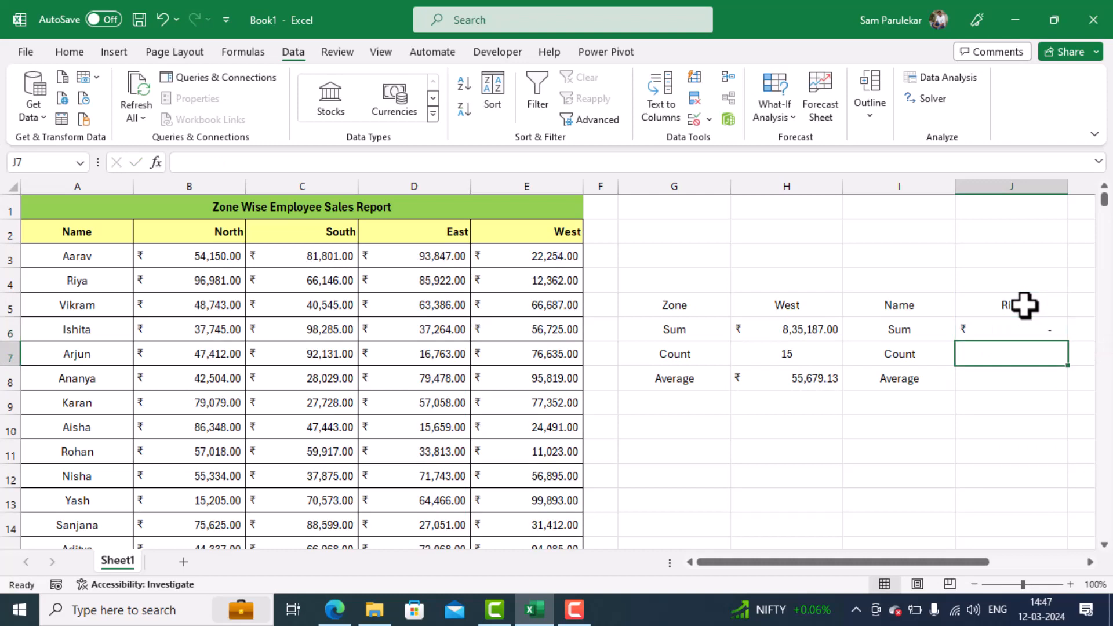
- Total the selected employee's sales in J6 with =SUM(INDIRECT(J5)), and select that employee's figures B4:E4 to check the sum
left_click(1035, 326)
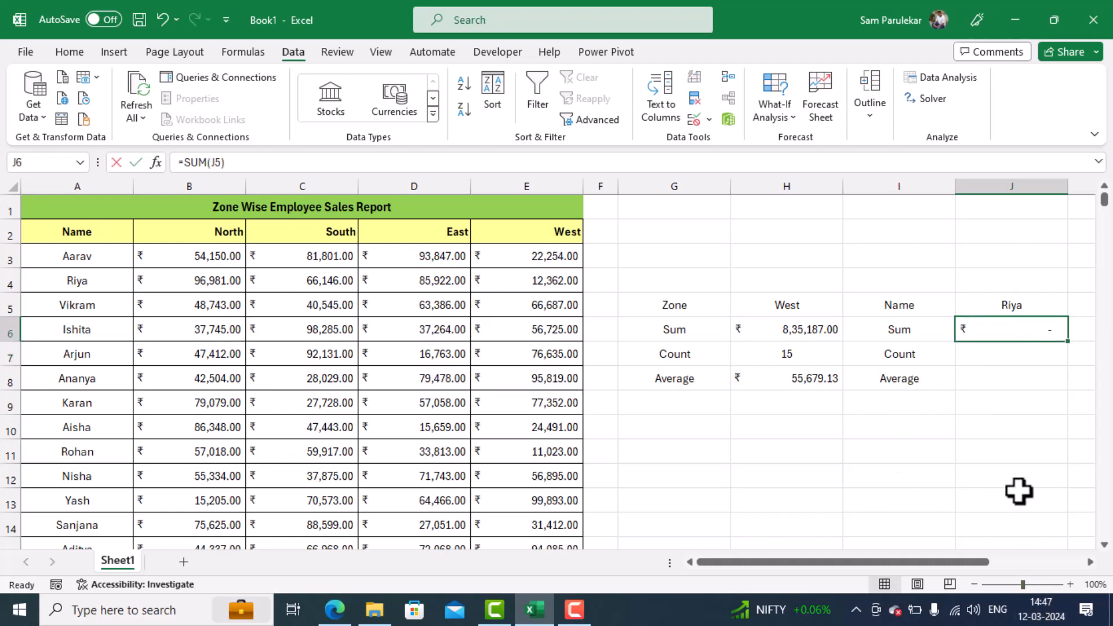
type("=sum")
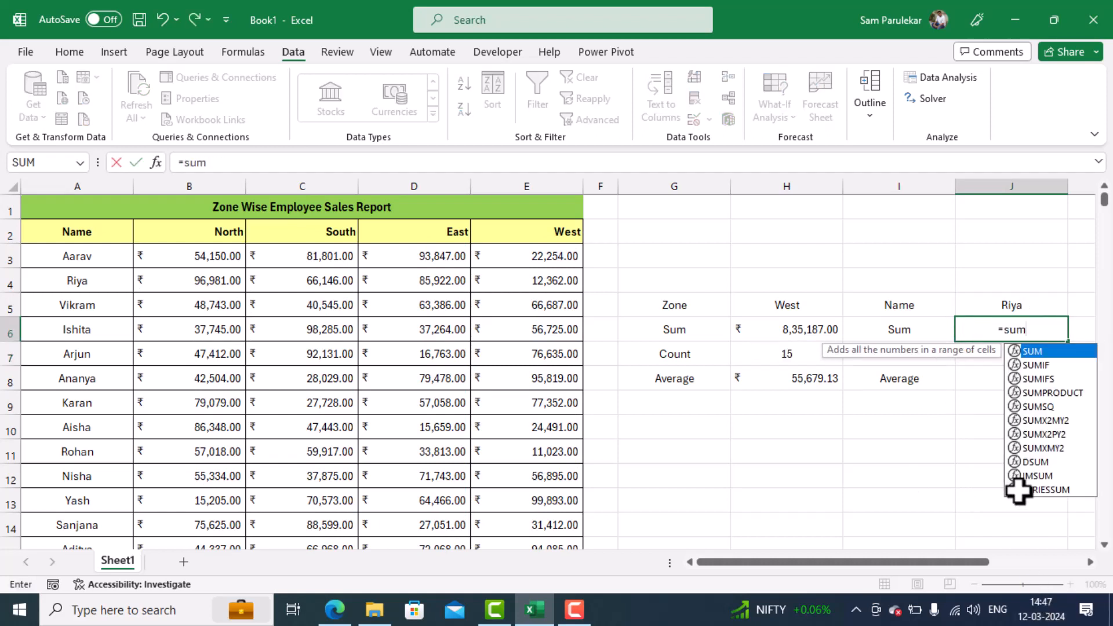
type("(in")
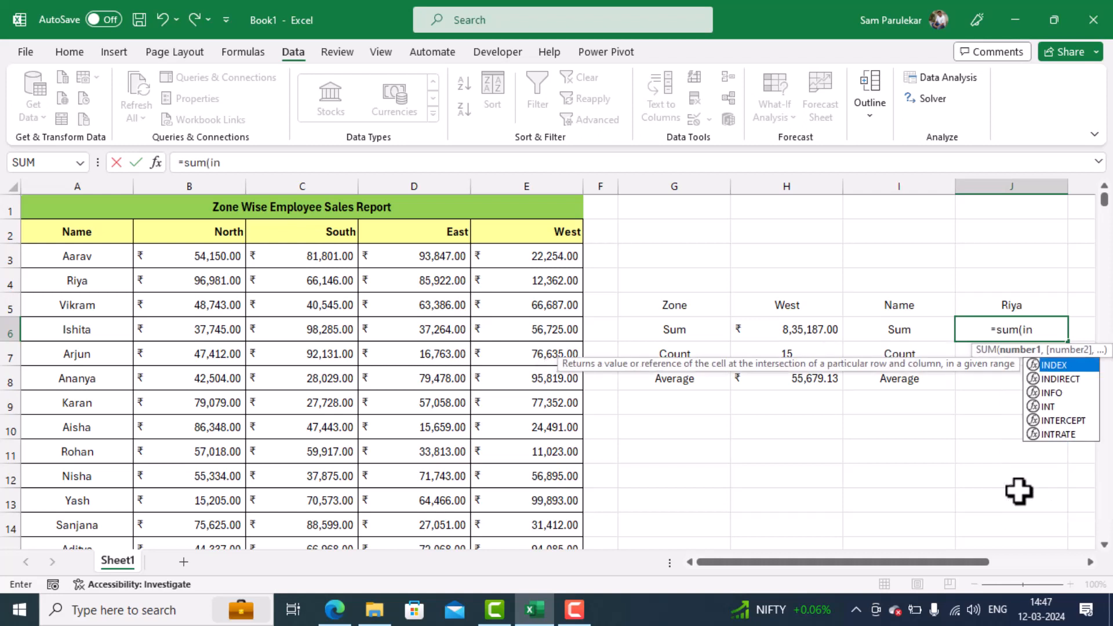
type("direct")
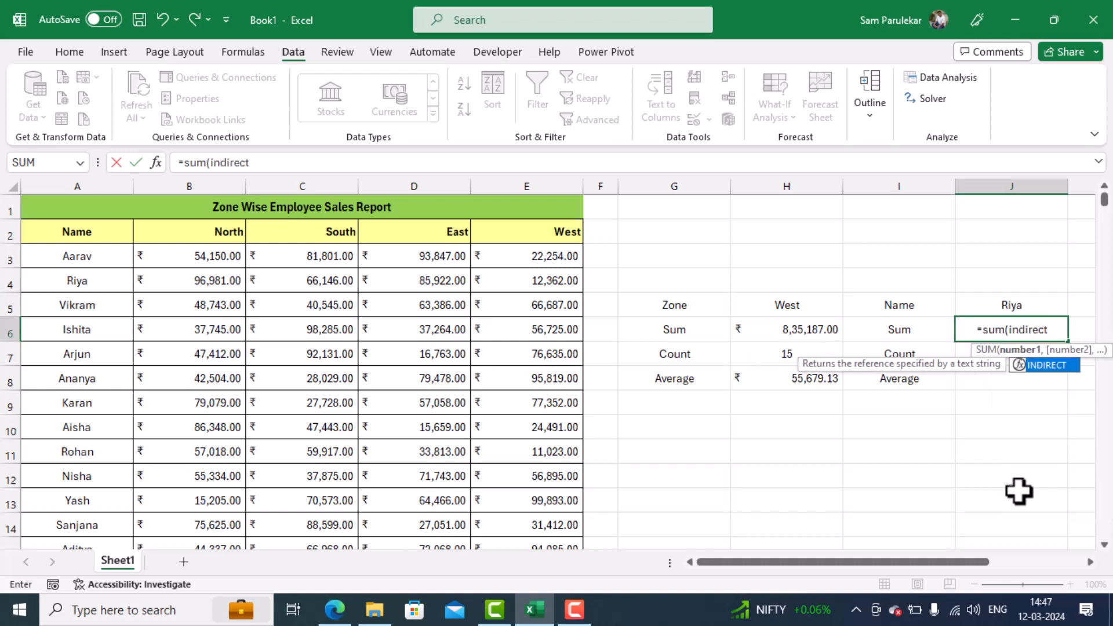
type("(")
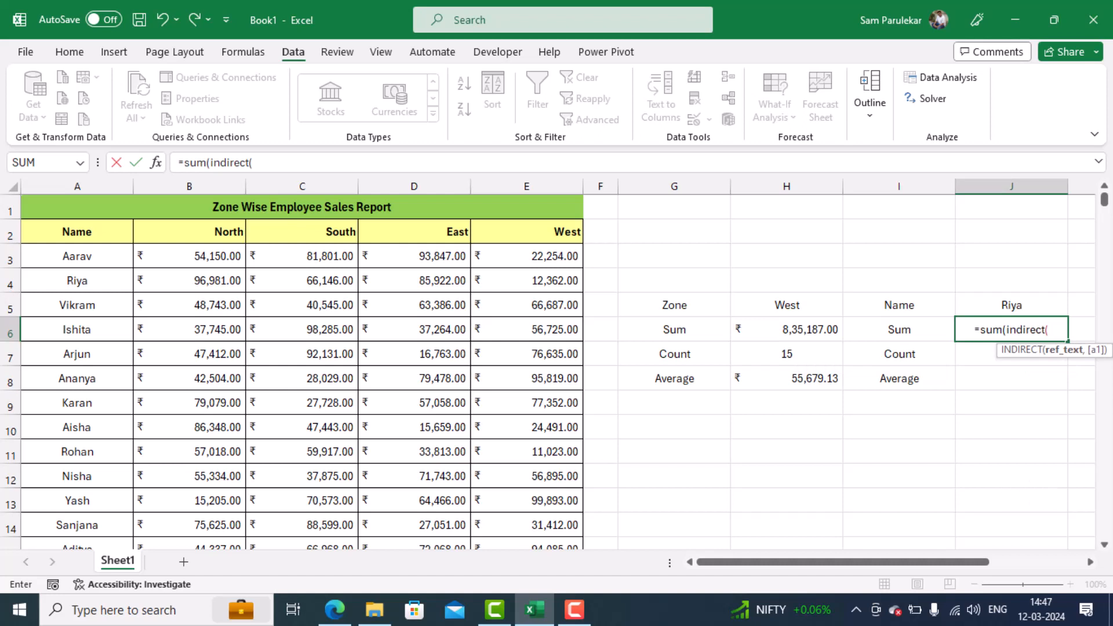
left_click(1009, 307)
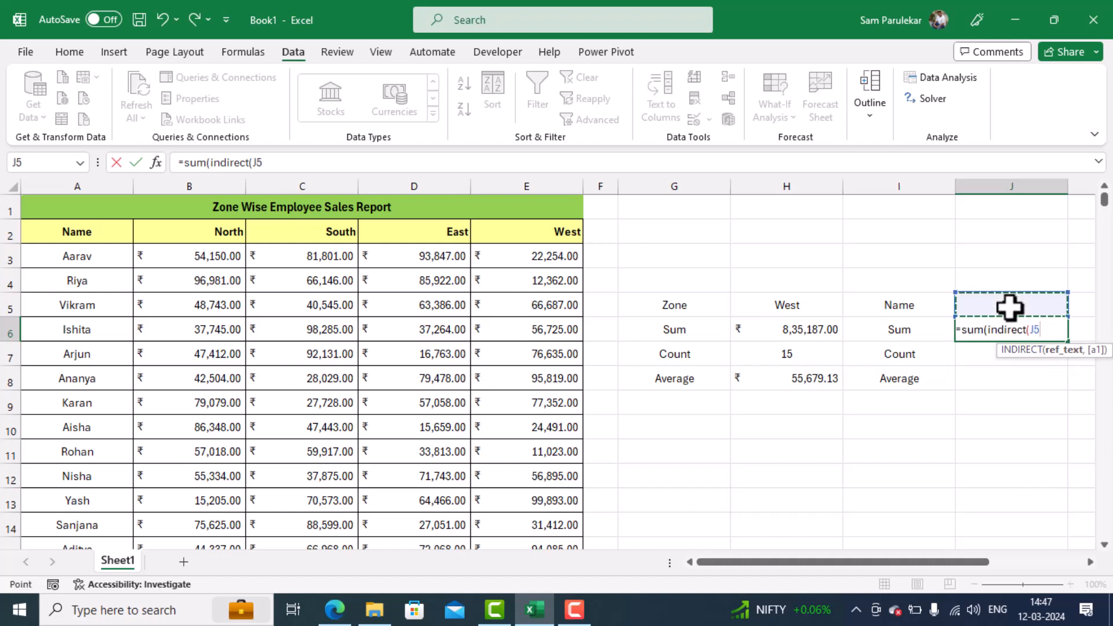
type(")")
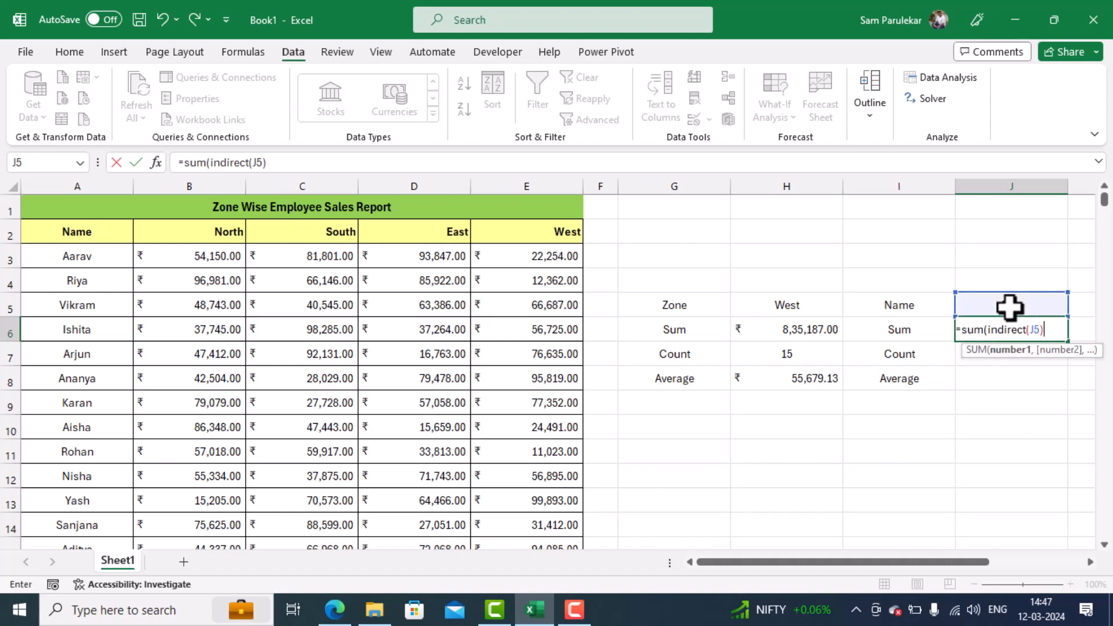
type(")")
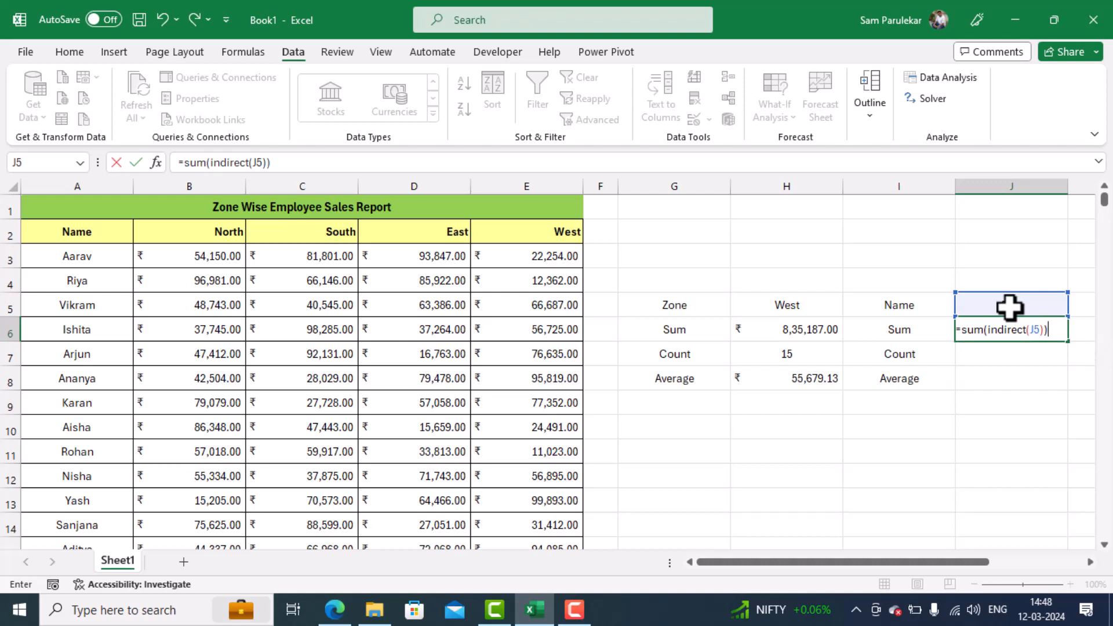
key("Return")
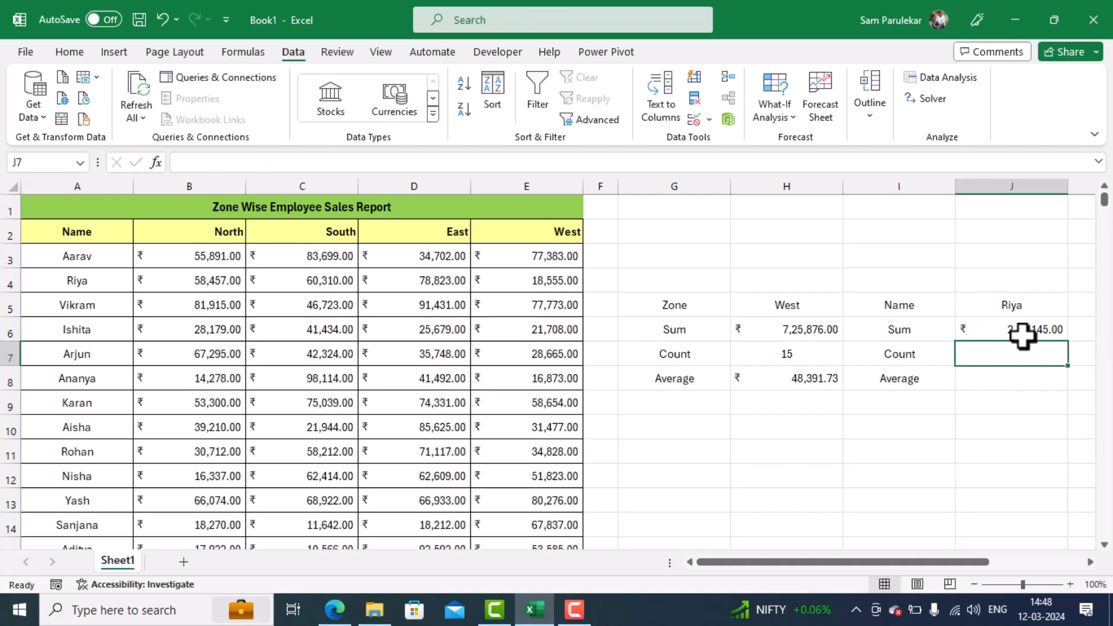
left_click(177, 281)
left_click_drag(301, 284, 533, 284)
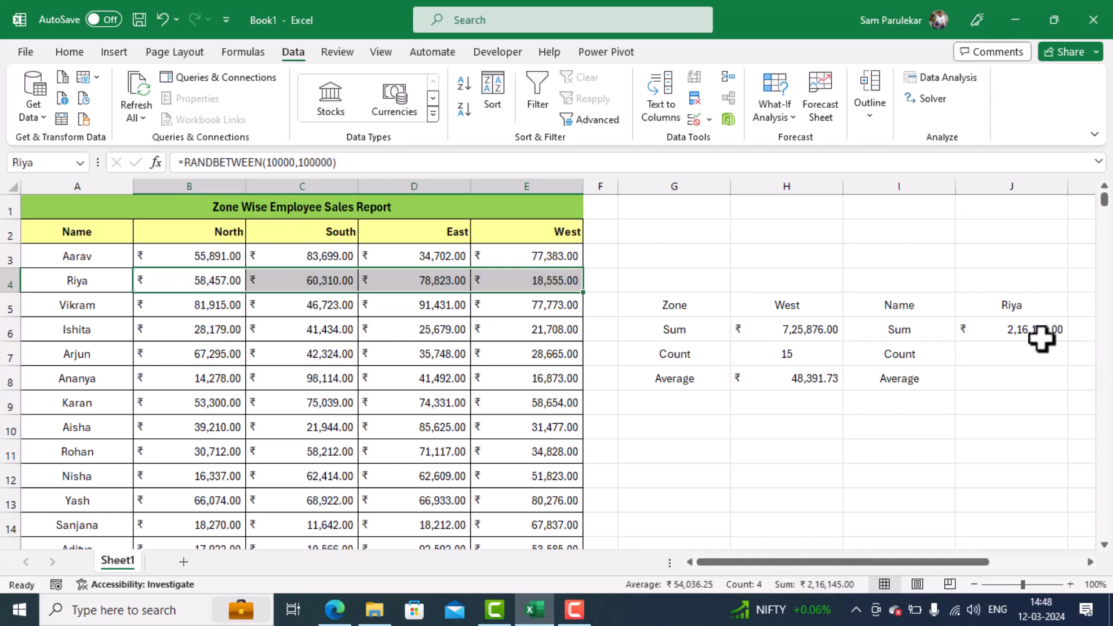
- Count the selected employee's sales entries in J7 with =COUNT(INDIRECT(J5)), and select that employee's figures B4:E4 to check the count
left_click(1009, 349)
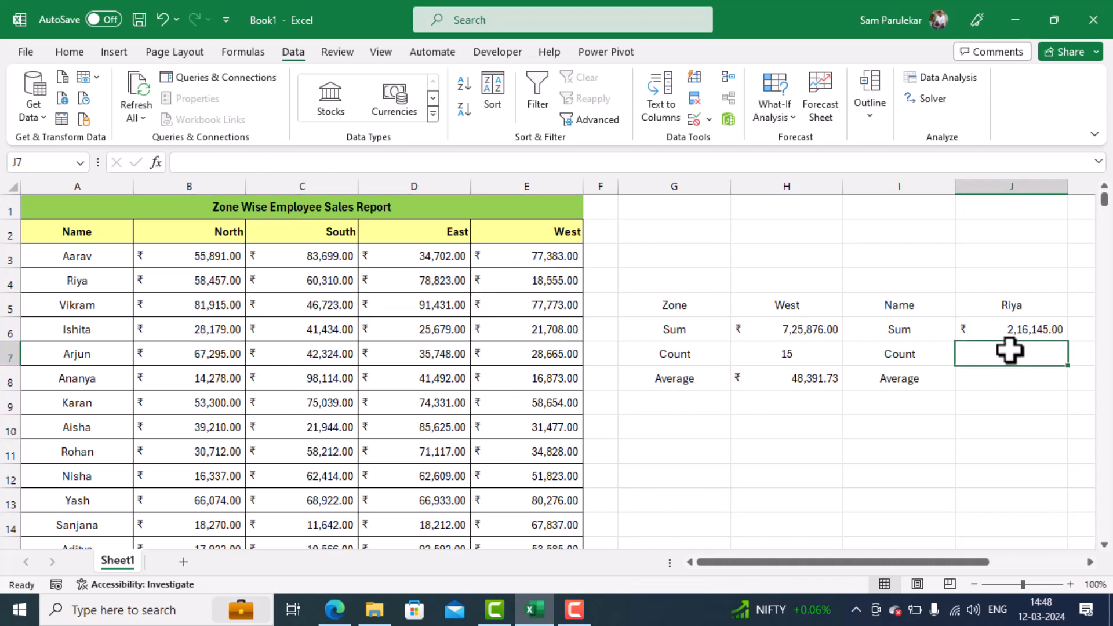
type("=count")
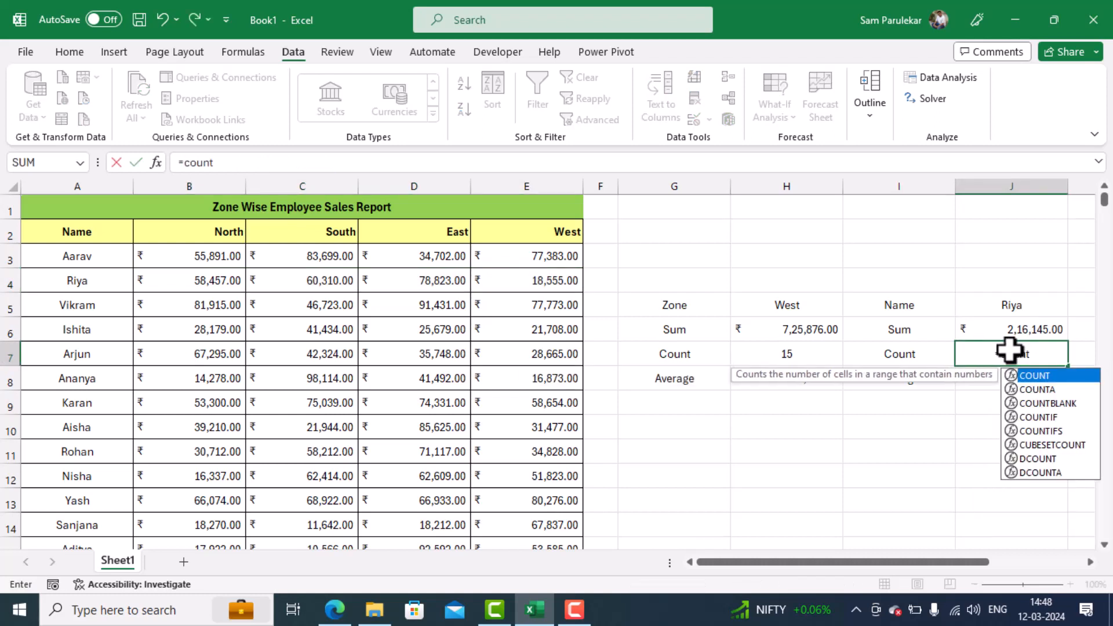
type("(")
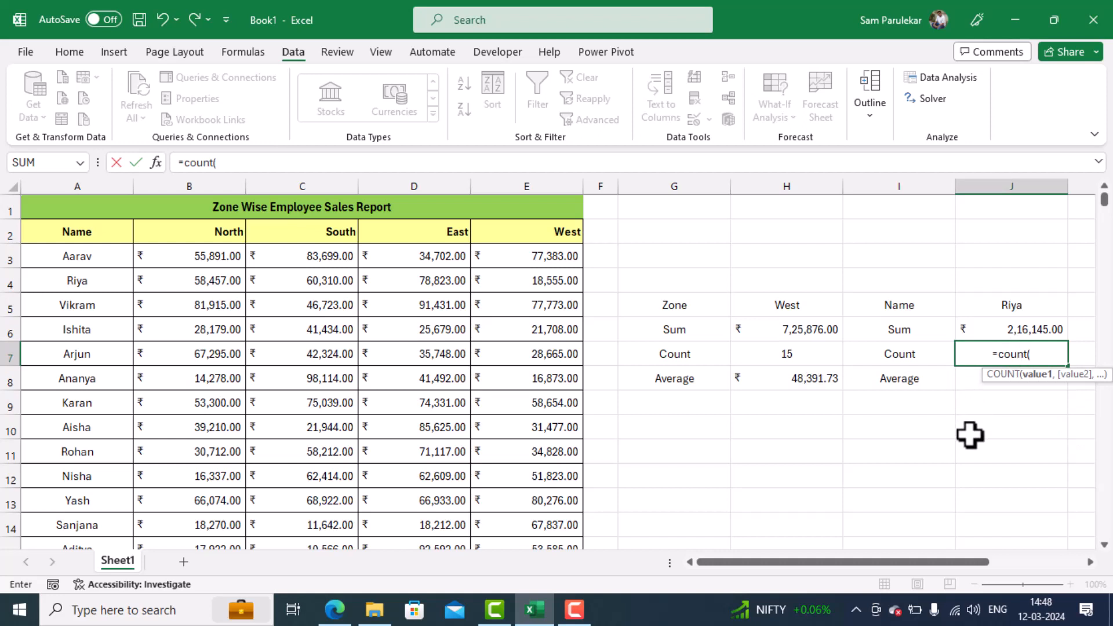
type("indir")
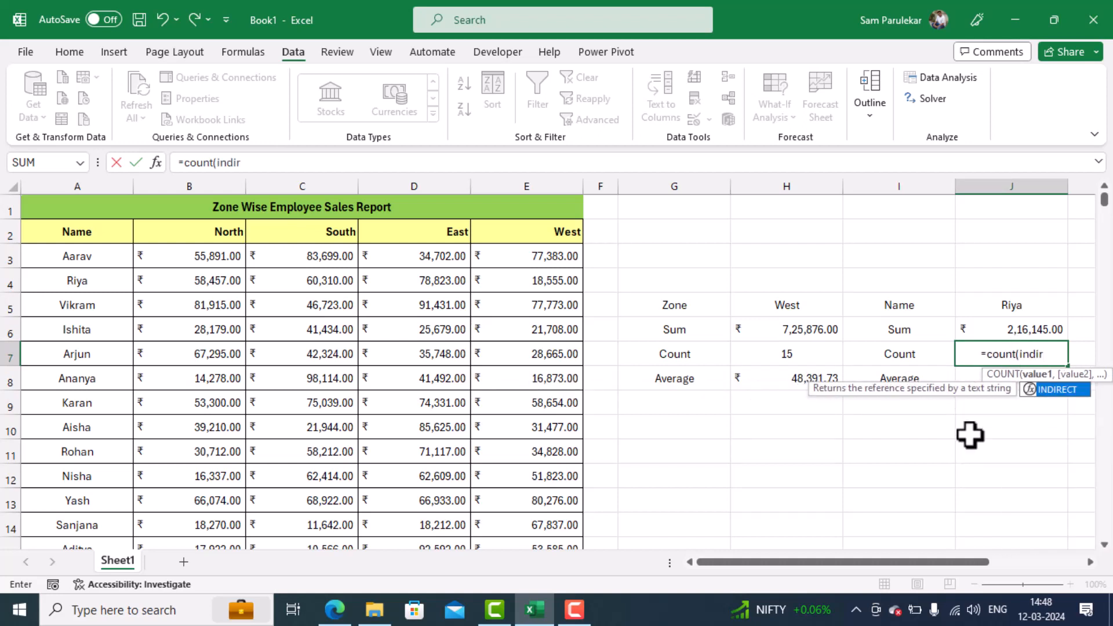
type("ect9")
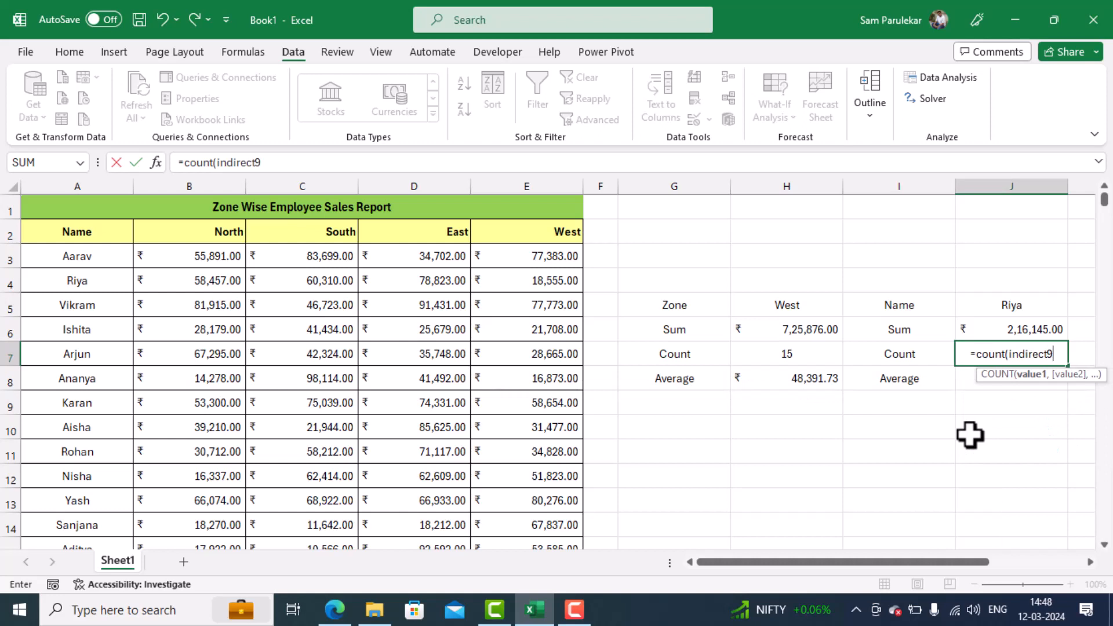
key("BackSpace")
type("(")
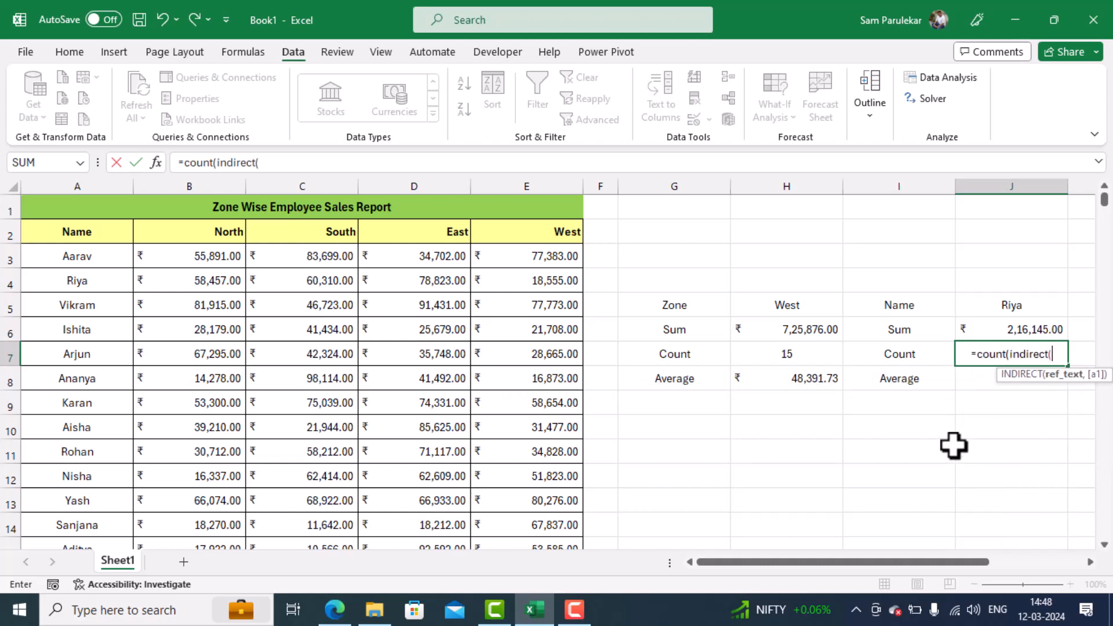
left_click(1027, 308)
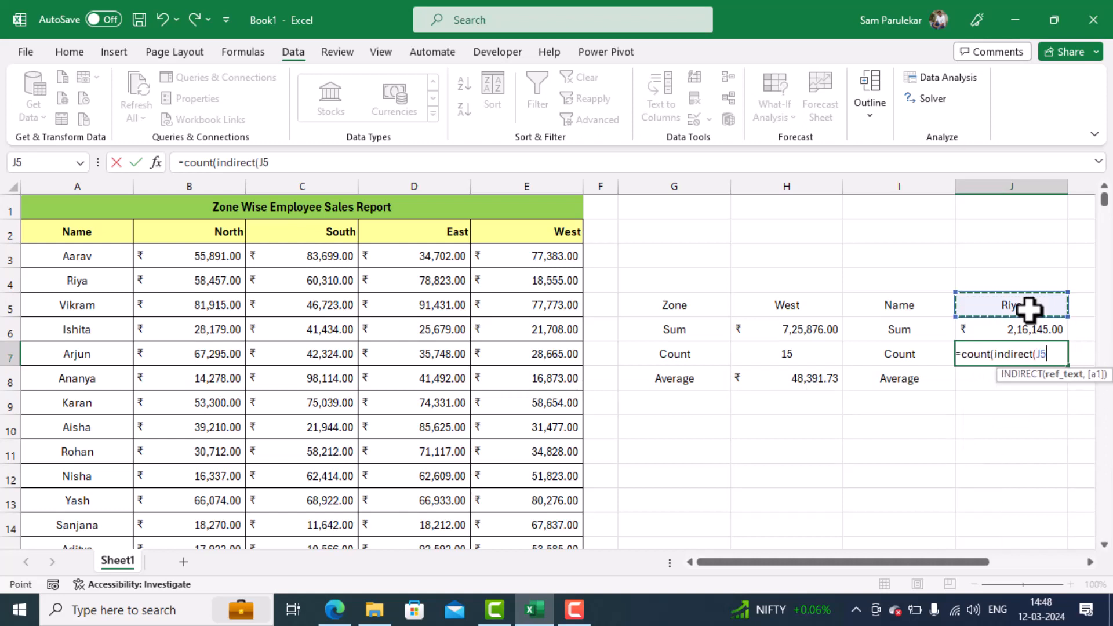
type(")")
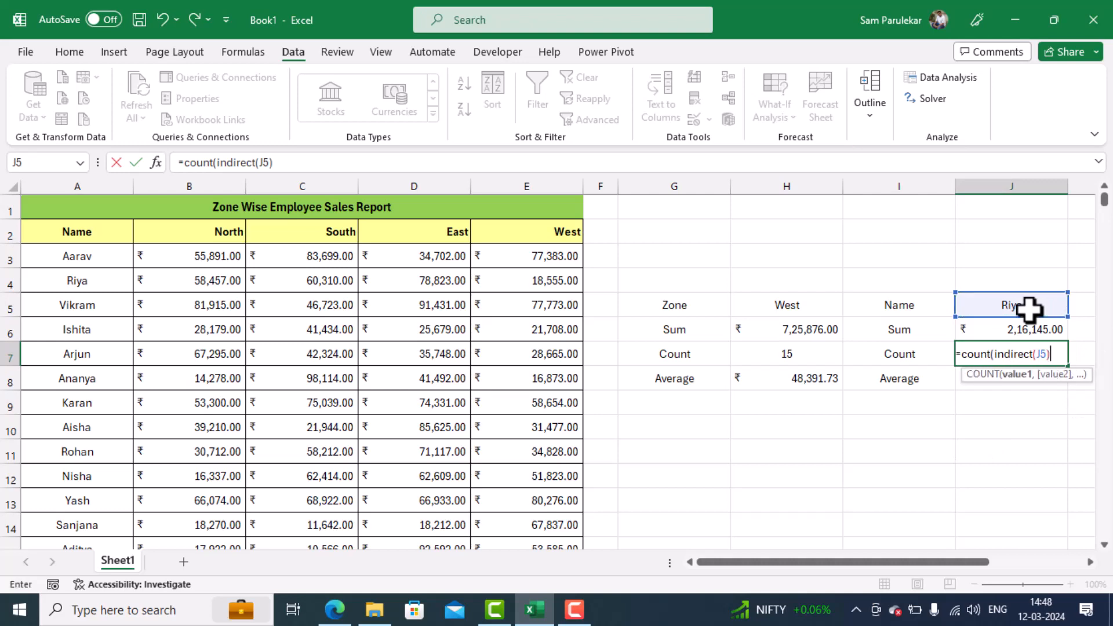
type(")")
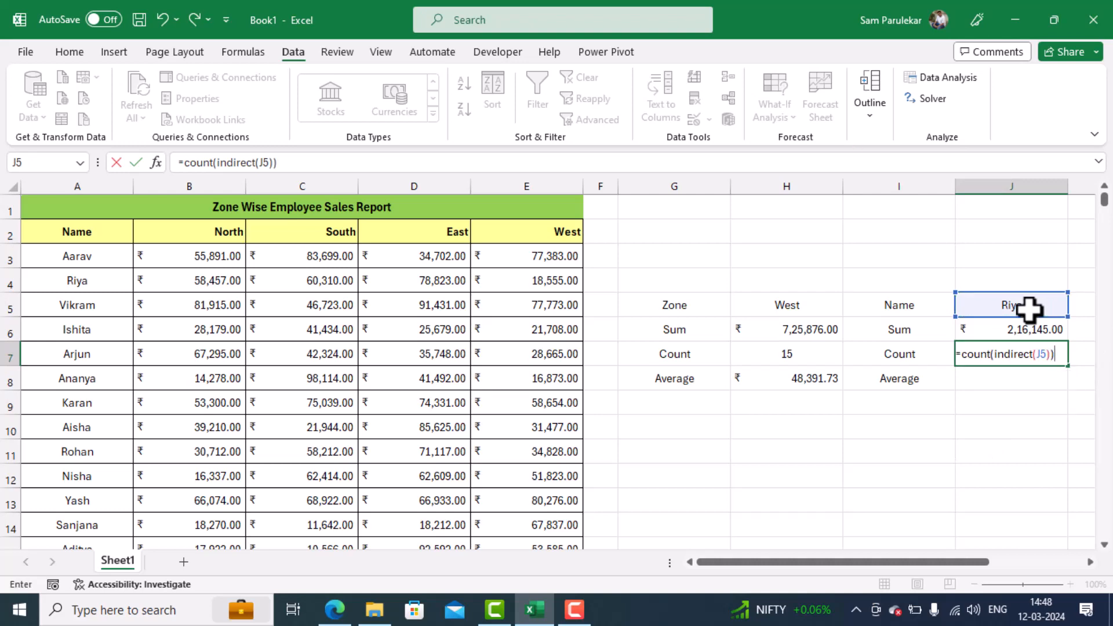
key("Return")
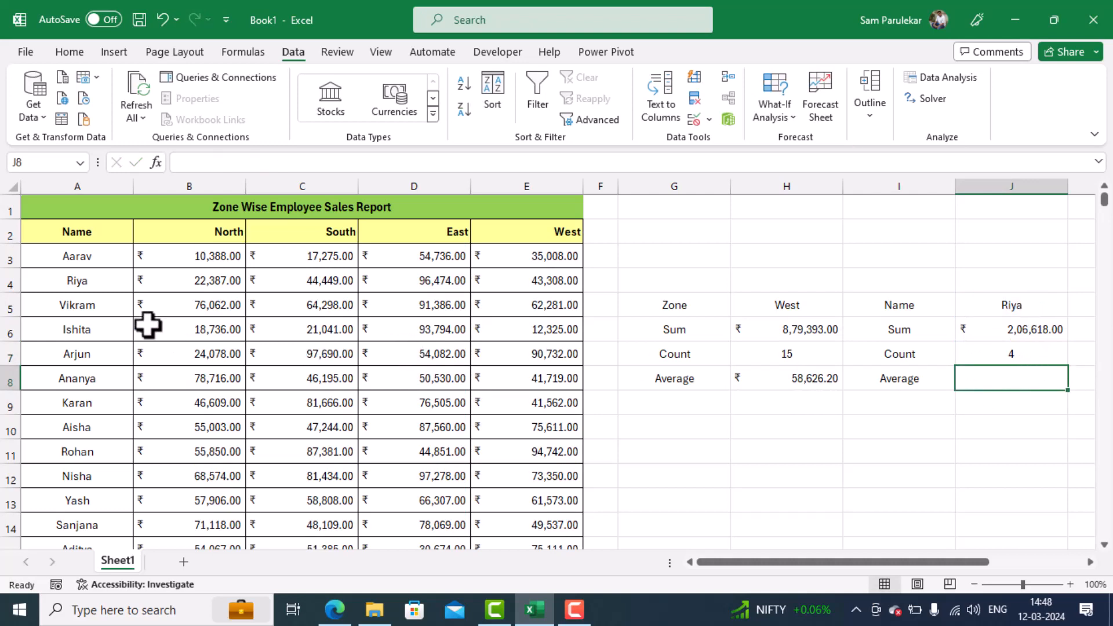
left_click_drag(210, 277, 517, 280)
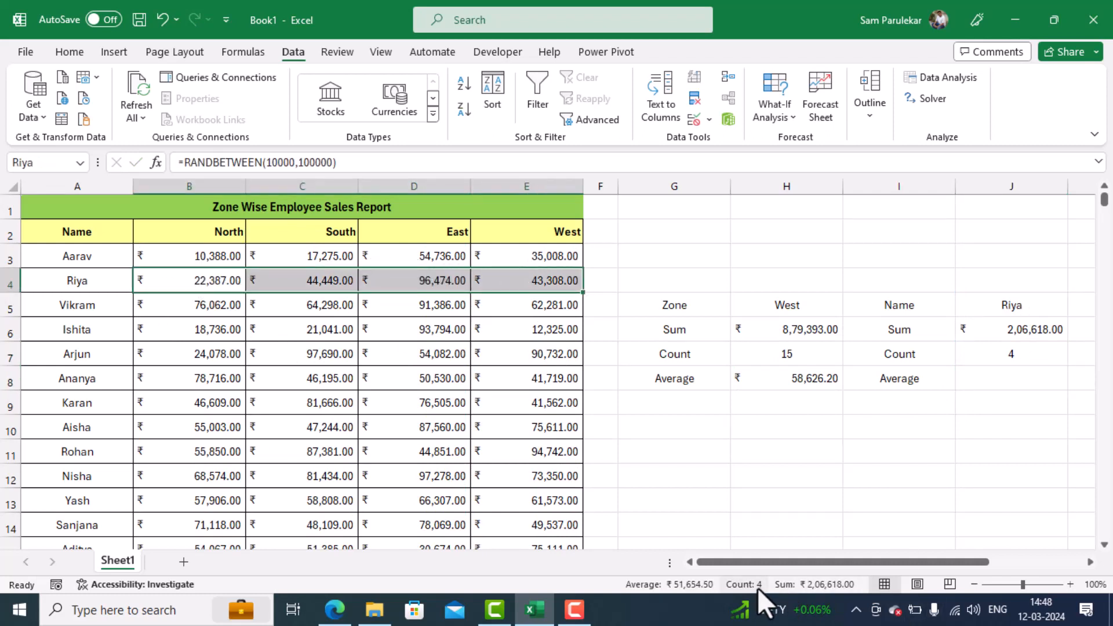
- Average the selected employee's sales in J8 with =AVERAGE(INDIRECT(J5))
left_click(1012, 378)
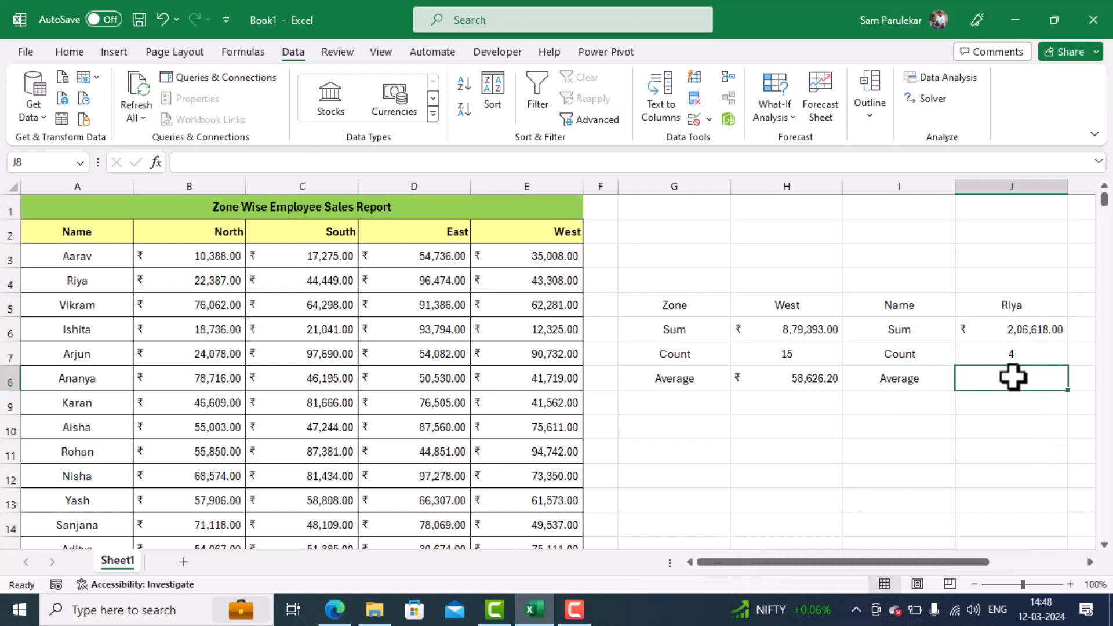
type("=")
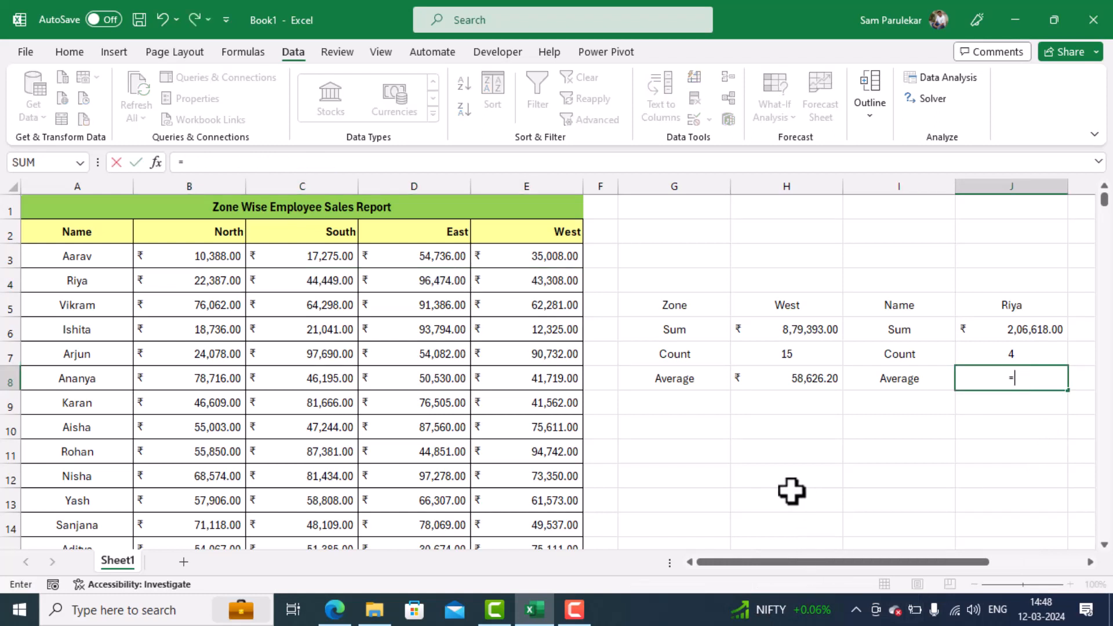
type("avera")
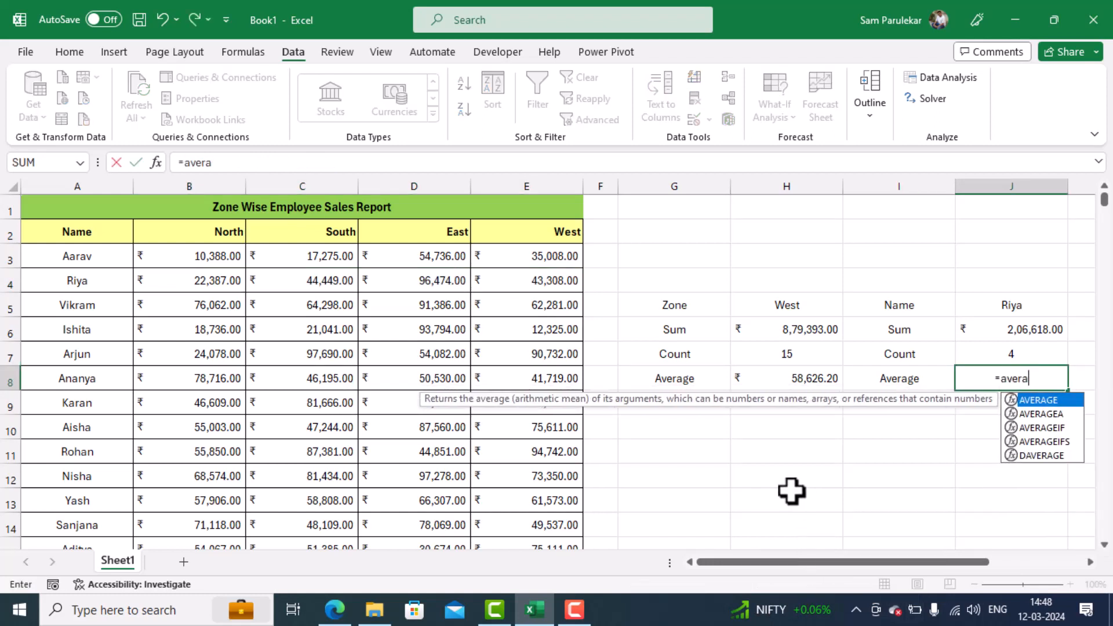
type("ge(")
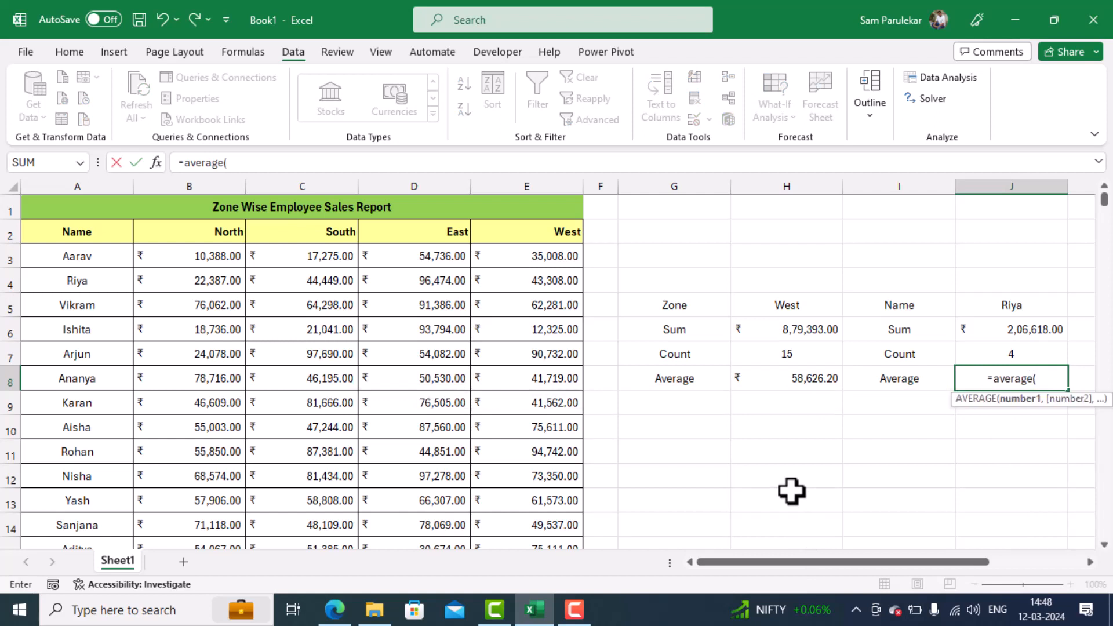
type("indi")
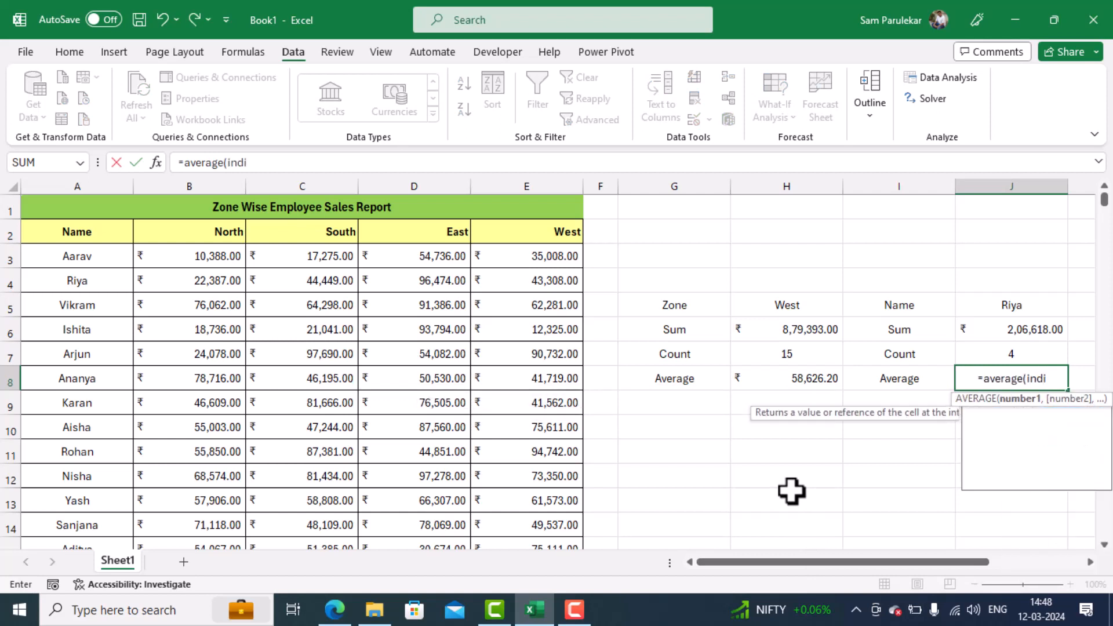
type("rect")
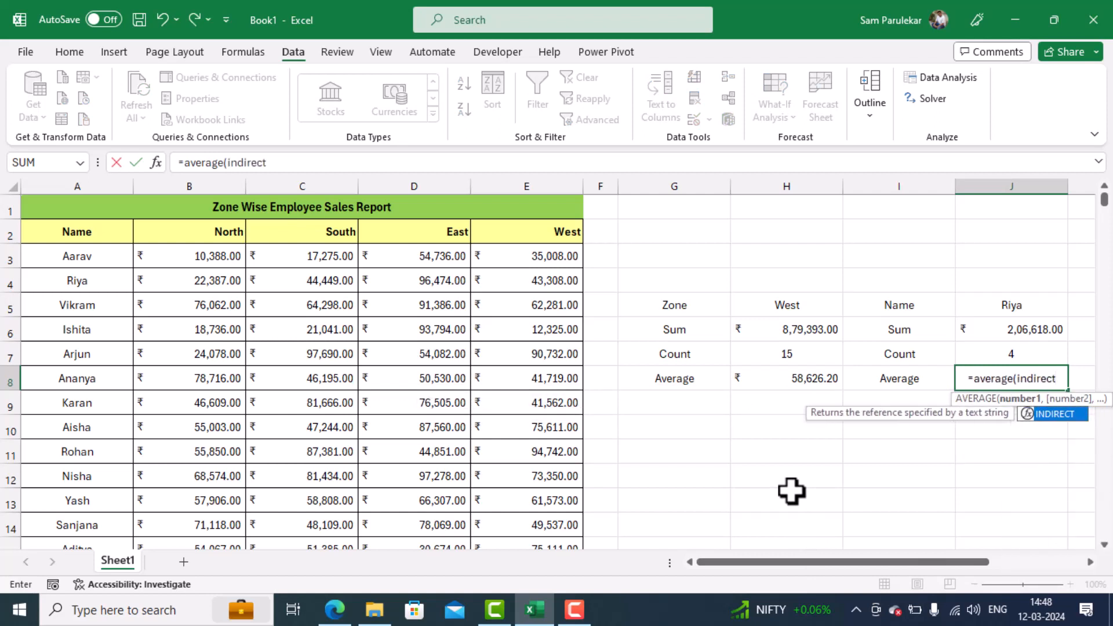
type("(")
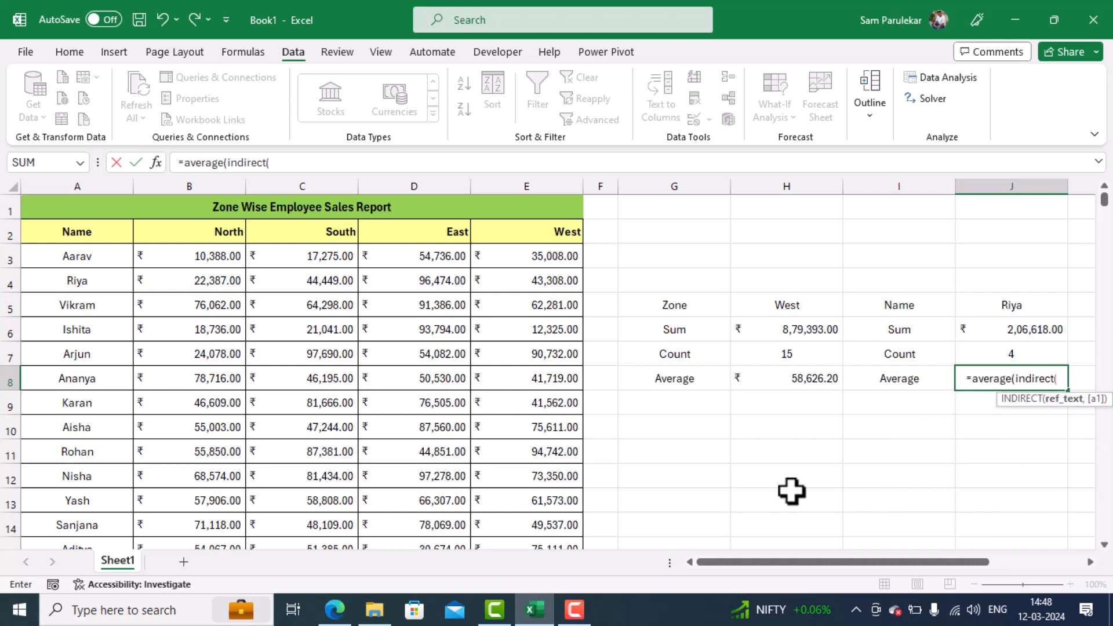
left_click(1020, 304)
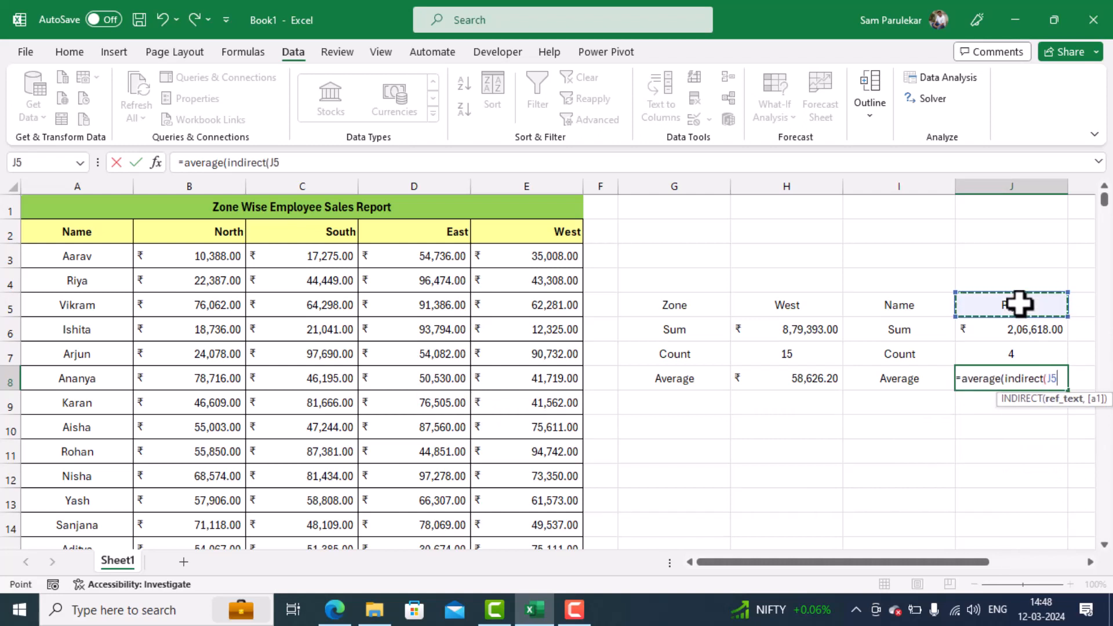
type(")")
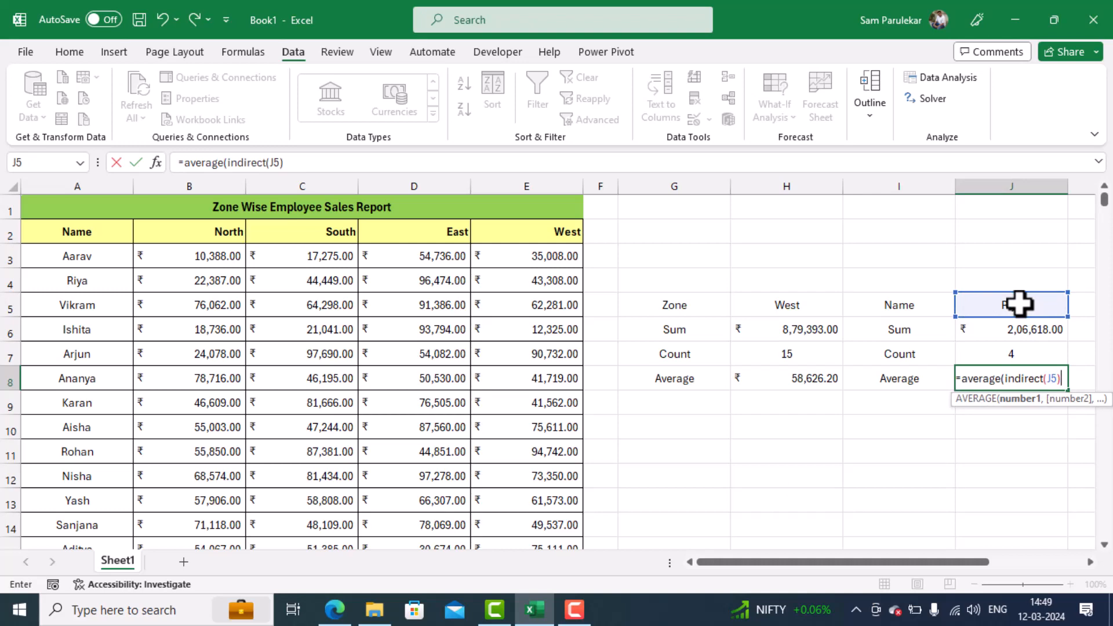
type(")")
key("Return")
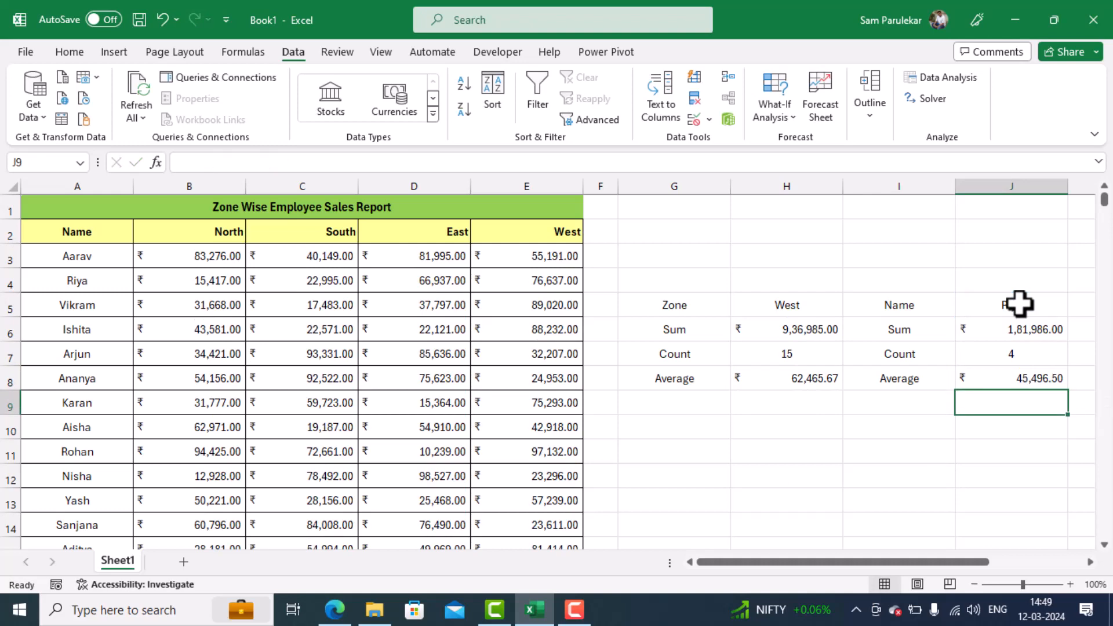
- Select the chosen employee's figures B4:E4 to check the average, and clear the selection by moving to H11
left_click(184, 284)
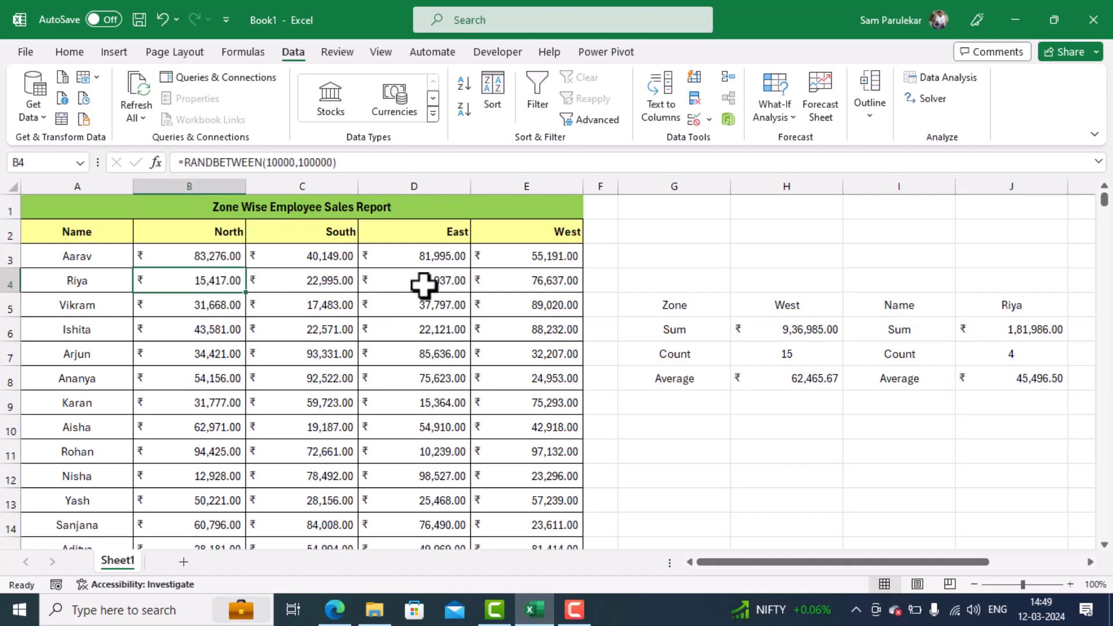
left_click_drag(424, 284, 539, 286)
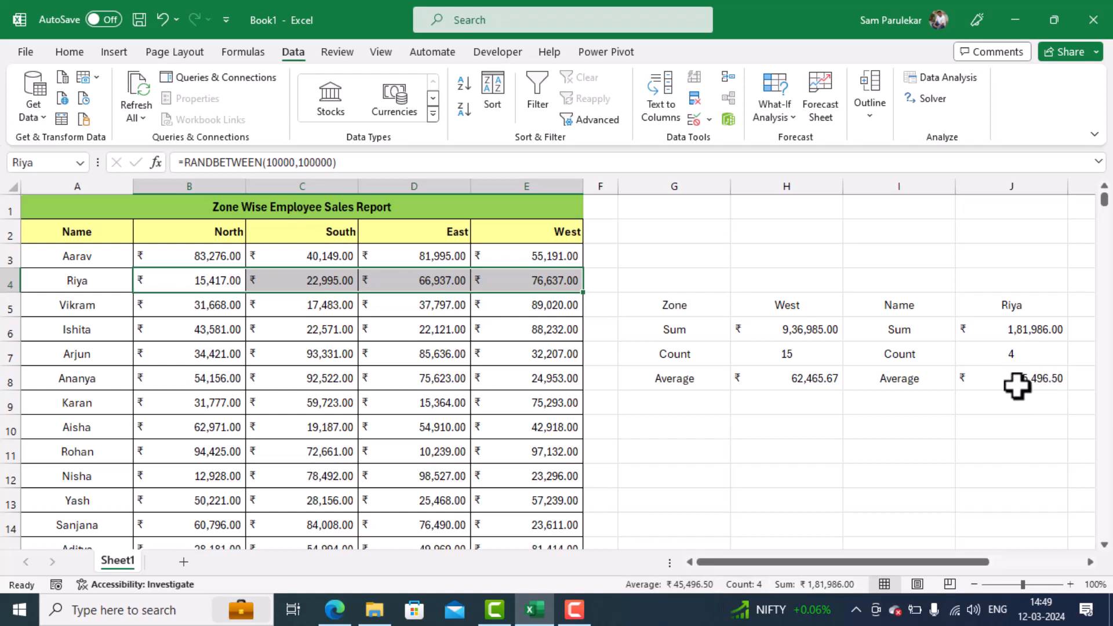
left_click(814, 447)
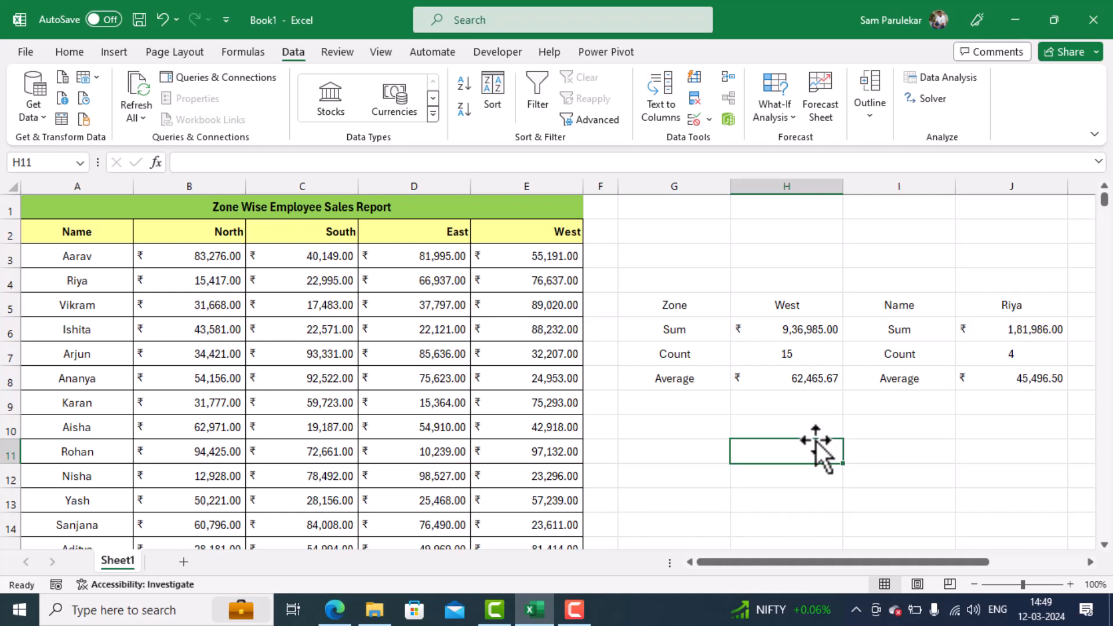